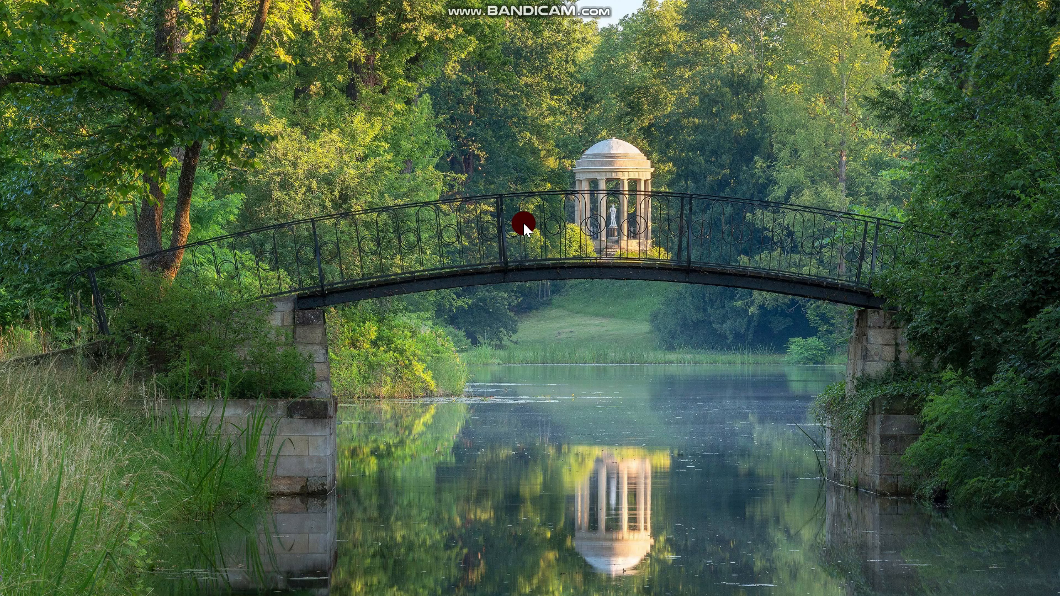
Step: Refresh the desktop and switch to the Skylane_Oxford_Institute_Result_Sheet workbook in Excel
right_click(644, 235)
left_click(654, 278)
left_click(692, 578)
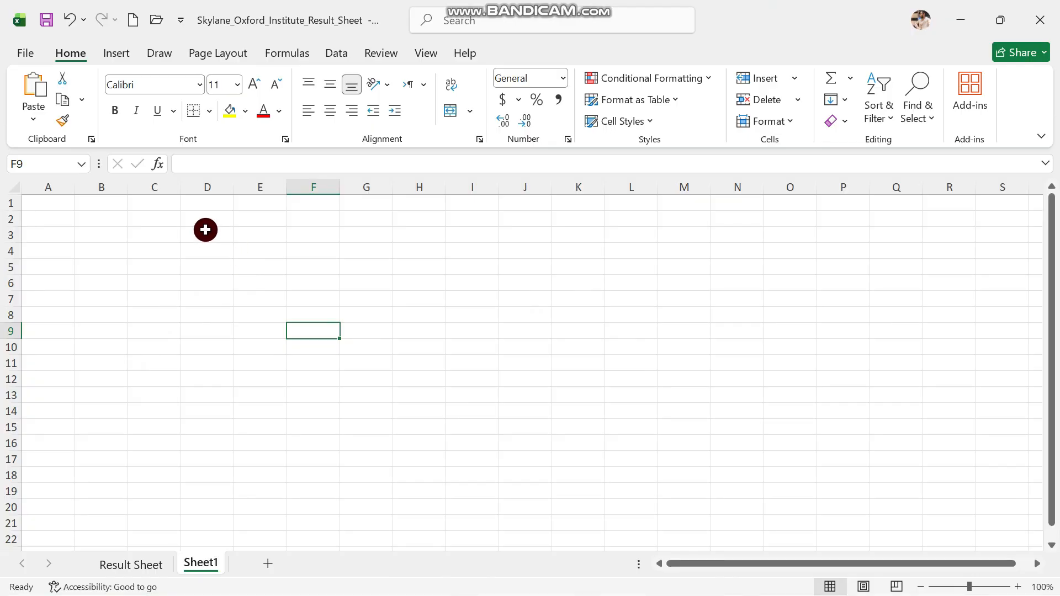
left_click(219, 263)
key("Down")
key("Down")
key("Right")
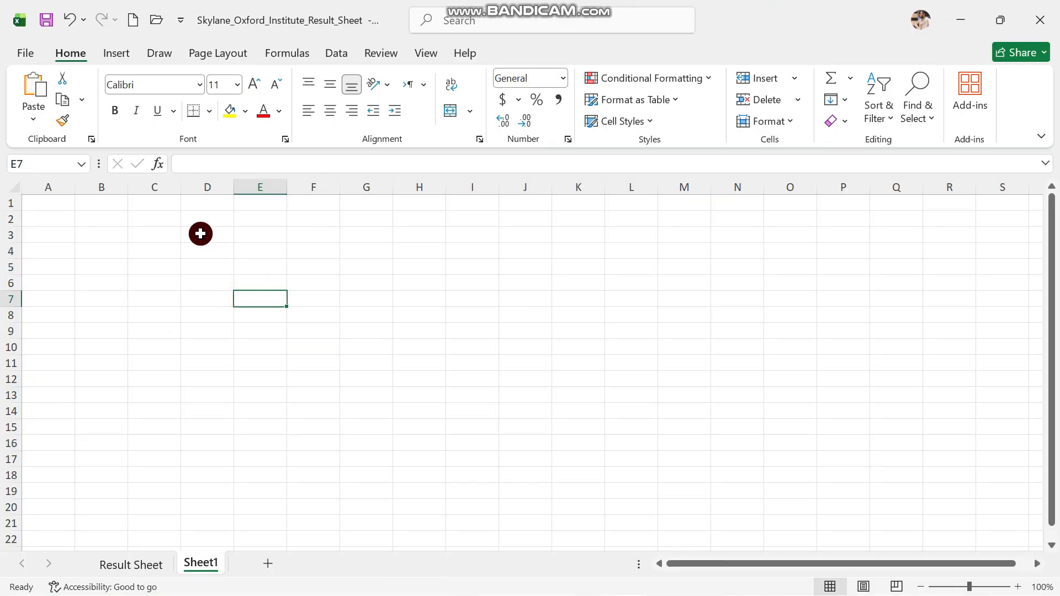
Step: Merge and center the cell range D3:N6 on Sheet1 for the title banner
left_click(201, 234)
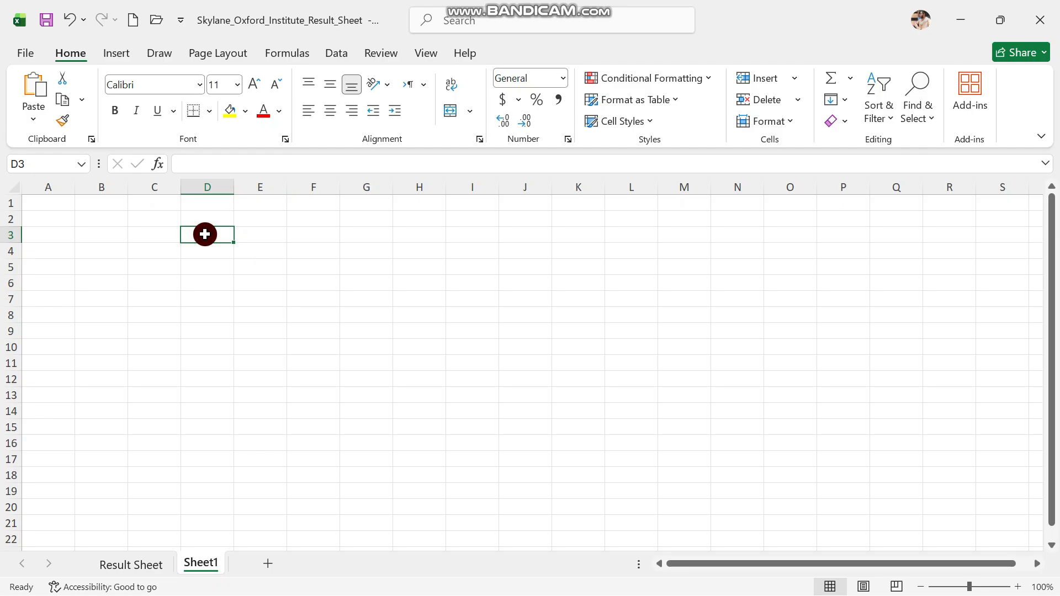
left_click_drag(206, 234, 758, 287)
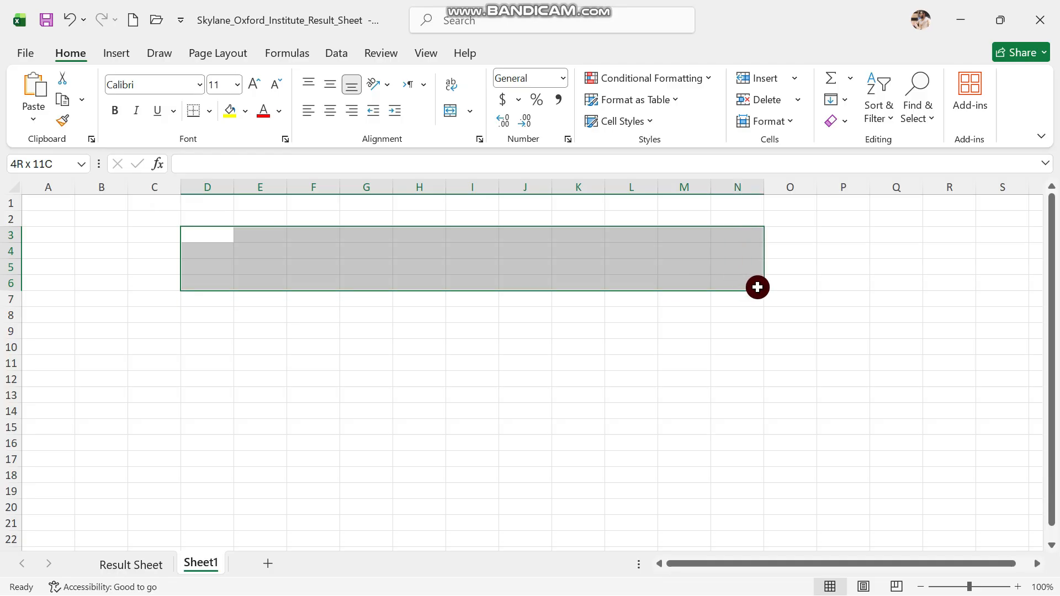
left_click_drag(758, 288, 758, 287)
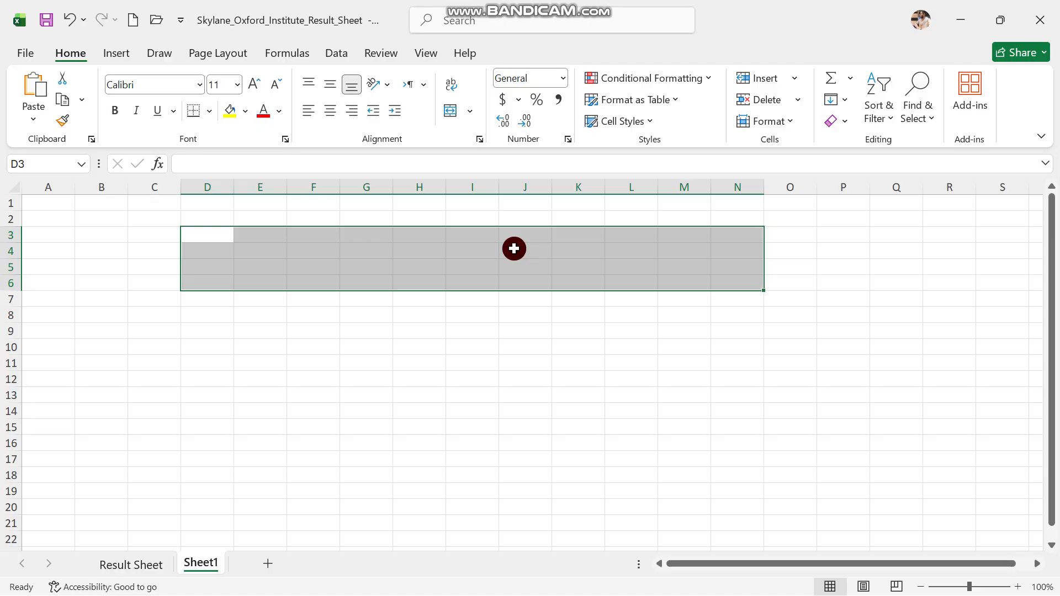
left_click(469, 112)
left_click(500, 132)
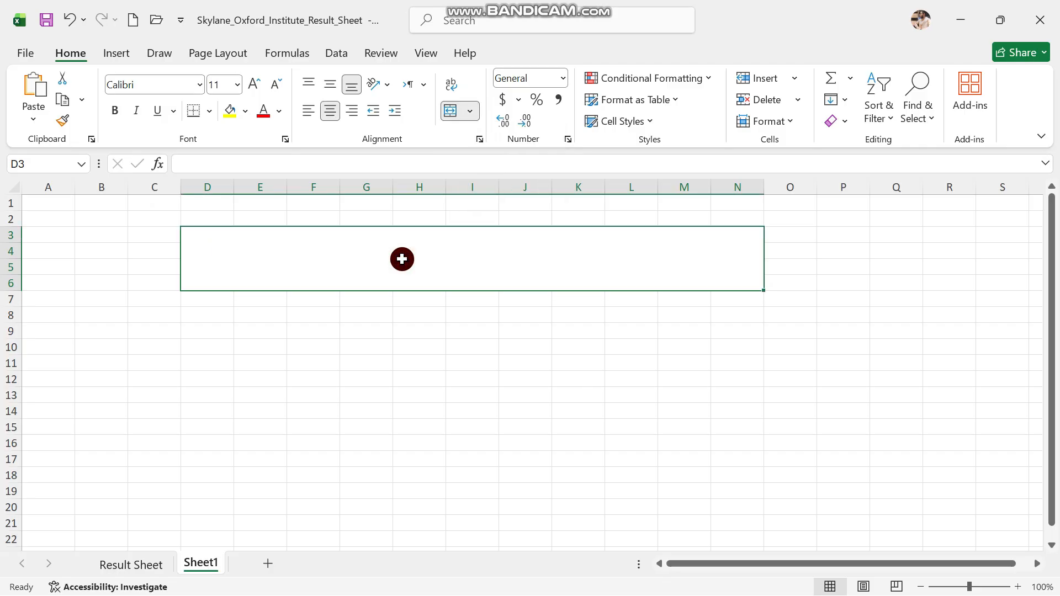
Step: Enter the title "Skylyn Oxford Institute" in the merged cell D3:N6
left_click(336, 164)
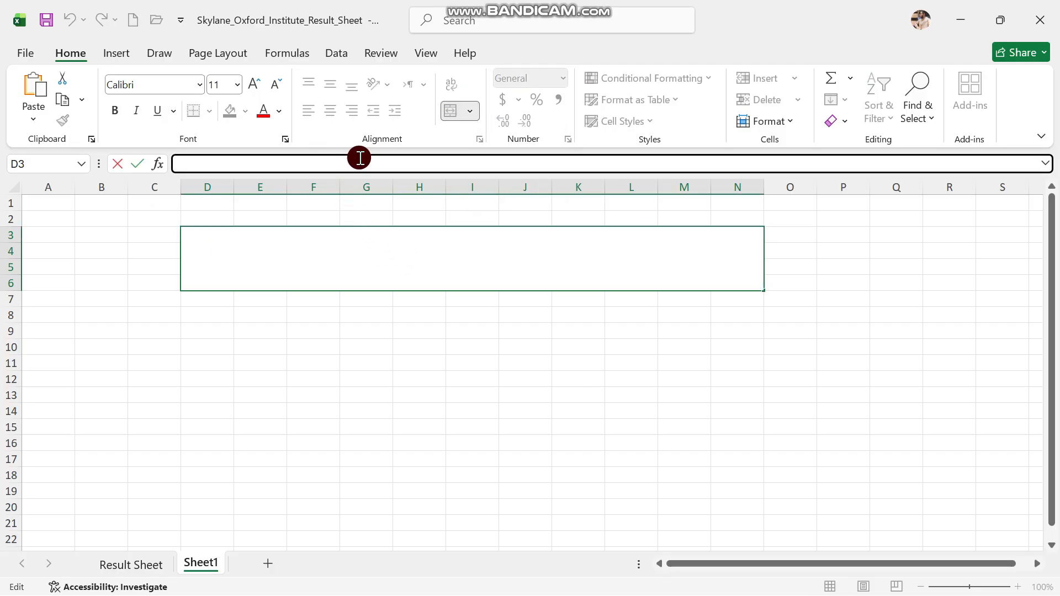
type("skylyn Oxford Insti")
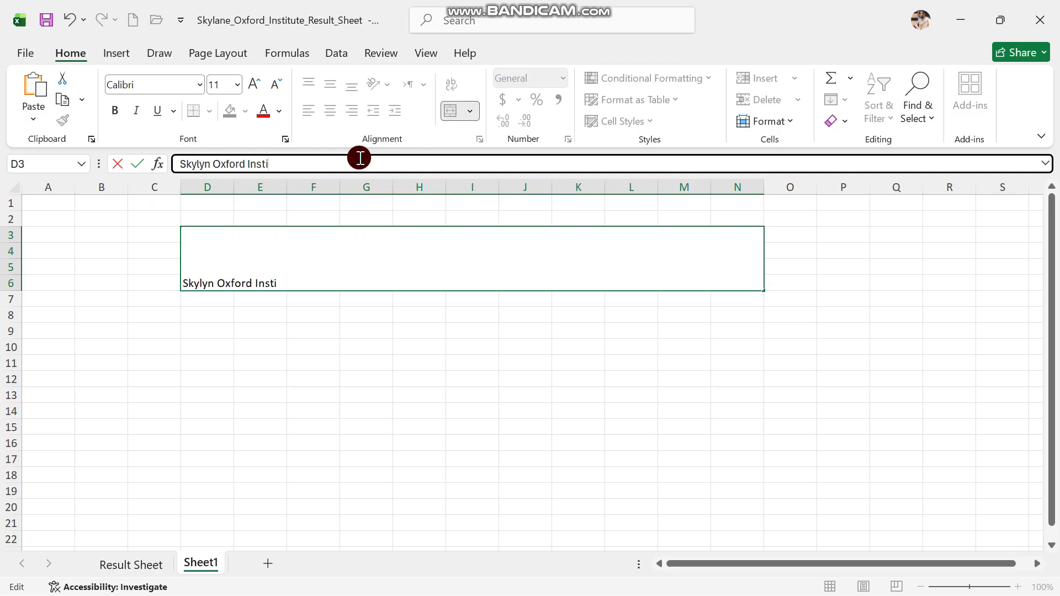
type("tute")
Step: Set the title text to font size 48 and center it horizontally in its merged cell
key("shift+Home")
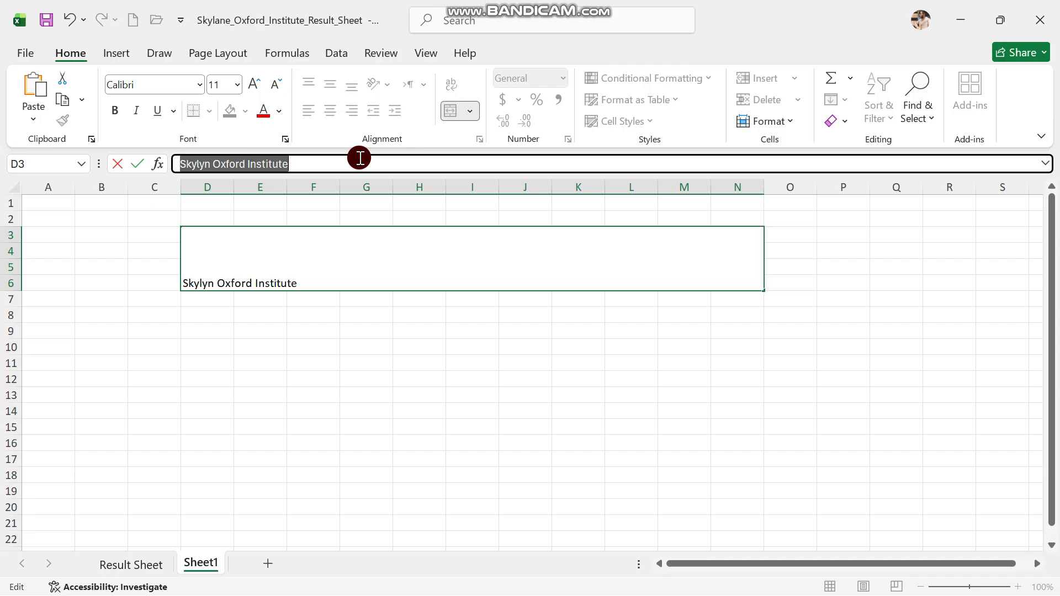
left_click(260, 88)
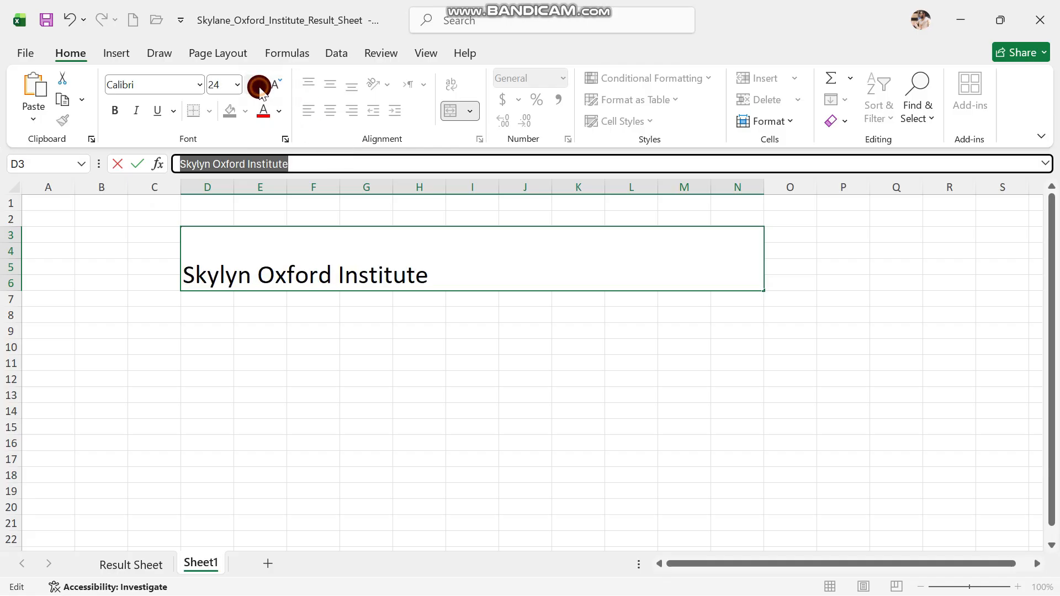
left_click(259, 88)
left_click(260, 89)
left_click(260, 90)
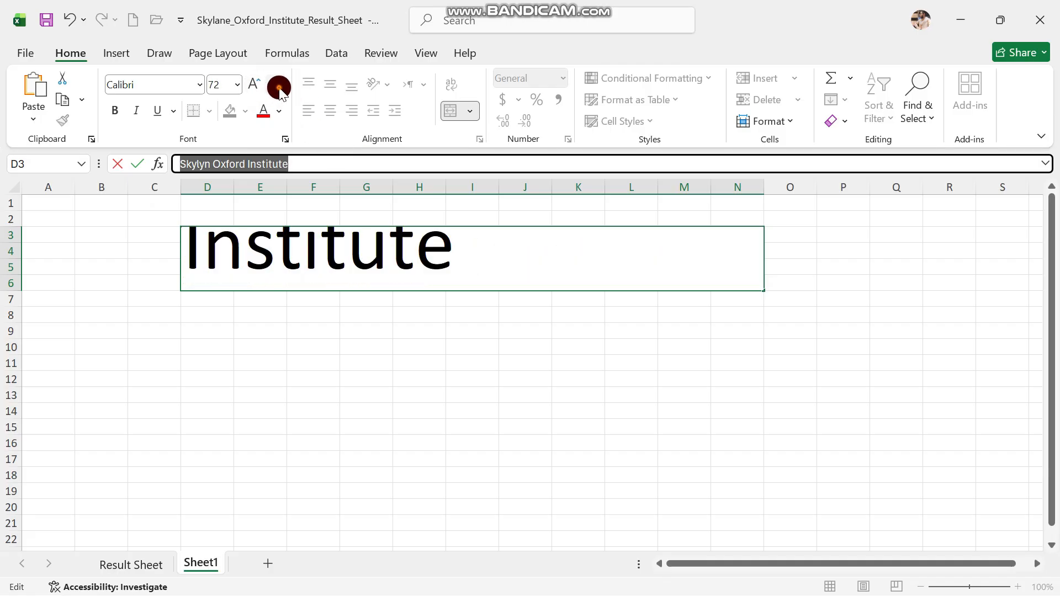
left_click(278, 85)
double_click(331, 251)
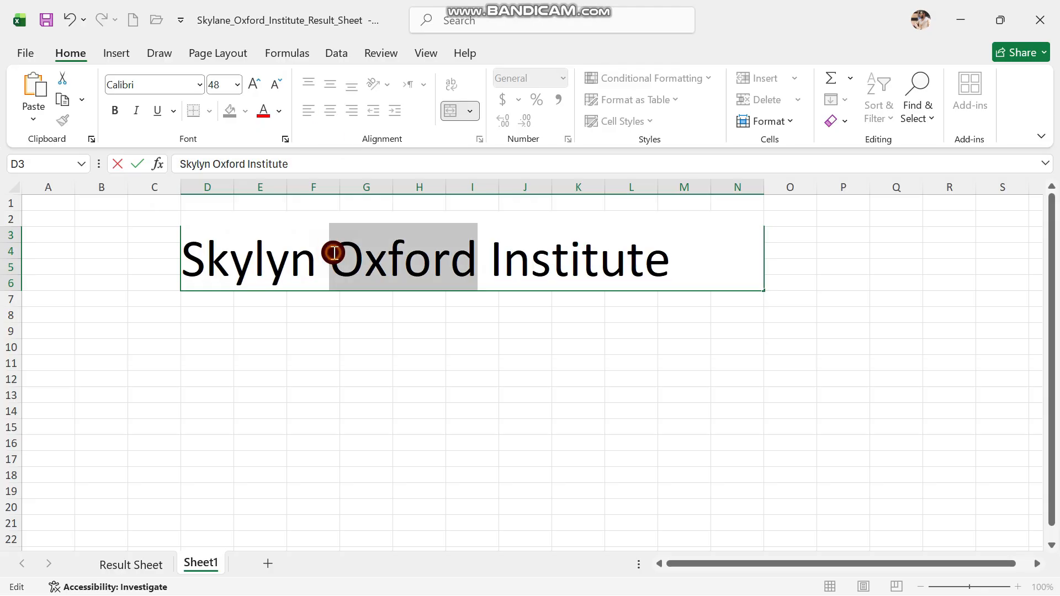
left_click(329, 112)
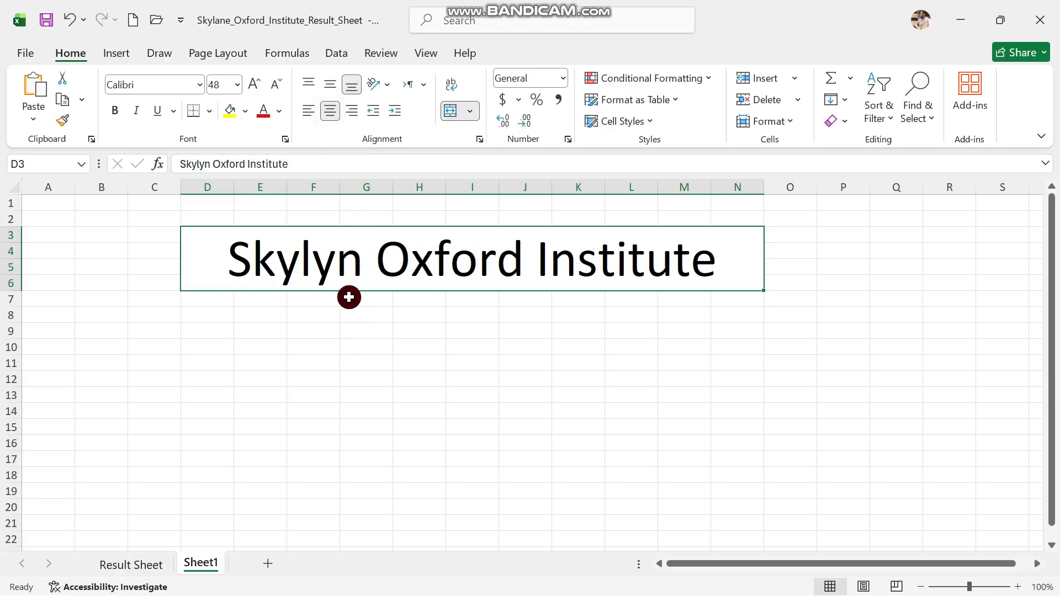
Step: Fill the title banner with dark blue and set its font color to white
left_click(244, 110)
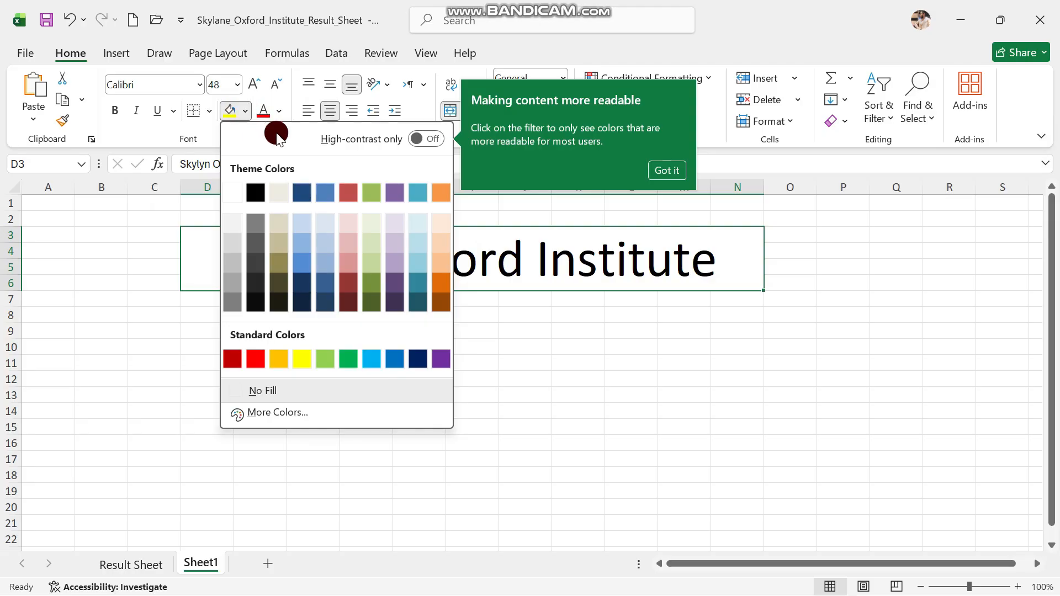
left_click(309, 283)
left_click(279, 113)
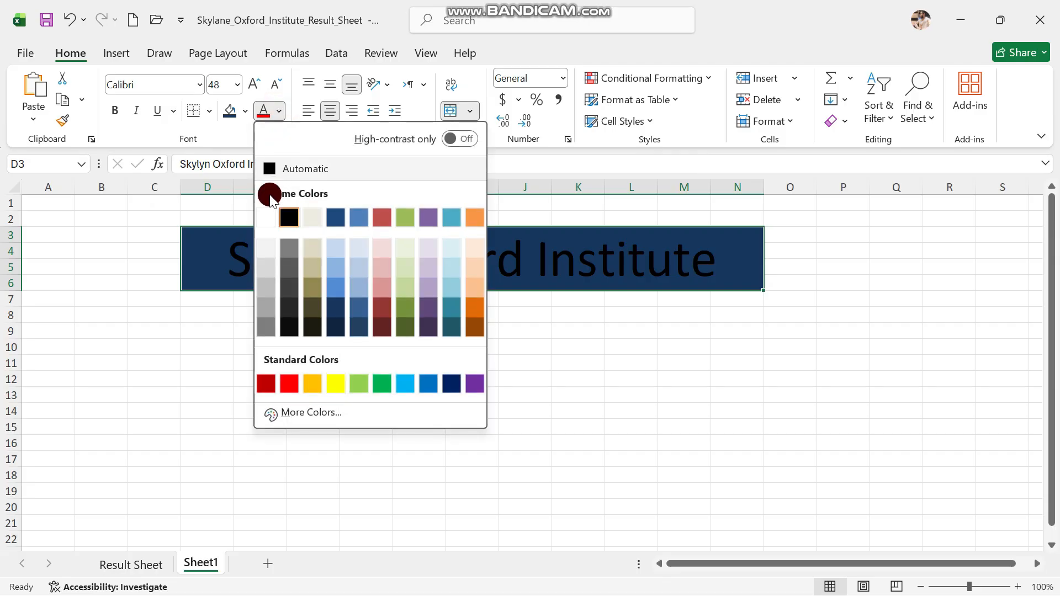
left_click(264, 217)
left_click(420, 330)
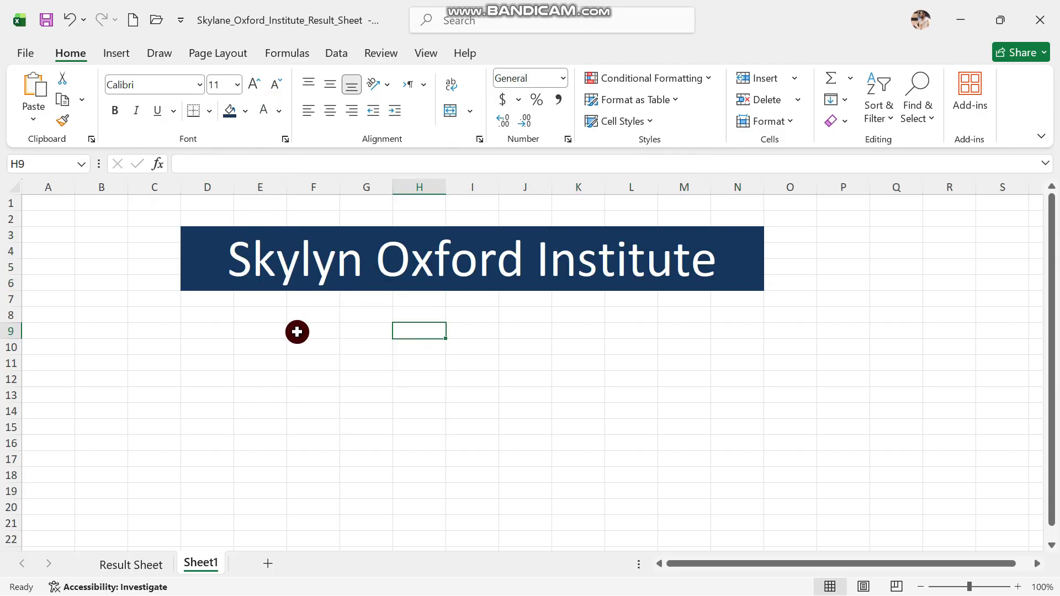
Step: Merge and center the range D7:N8 directly below the title banner
left_click(264, 299)
left_click_drag(218, 296, 757, 317)
left_click(472, 113)
left_click(487, 133)
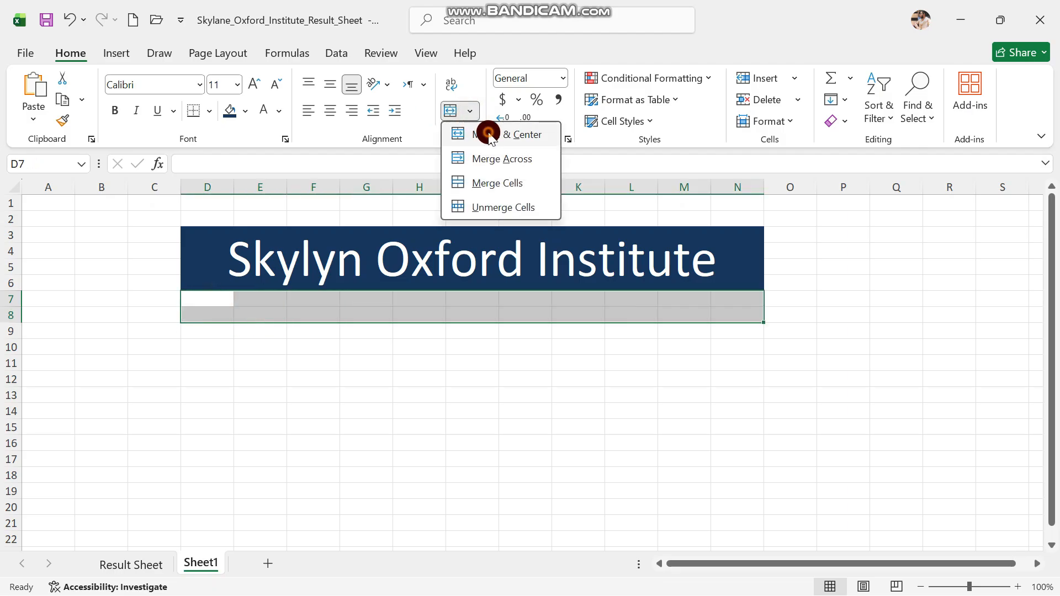
left_click(462, 396)
left_click(417, 317)
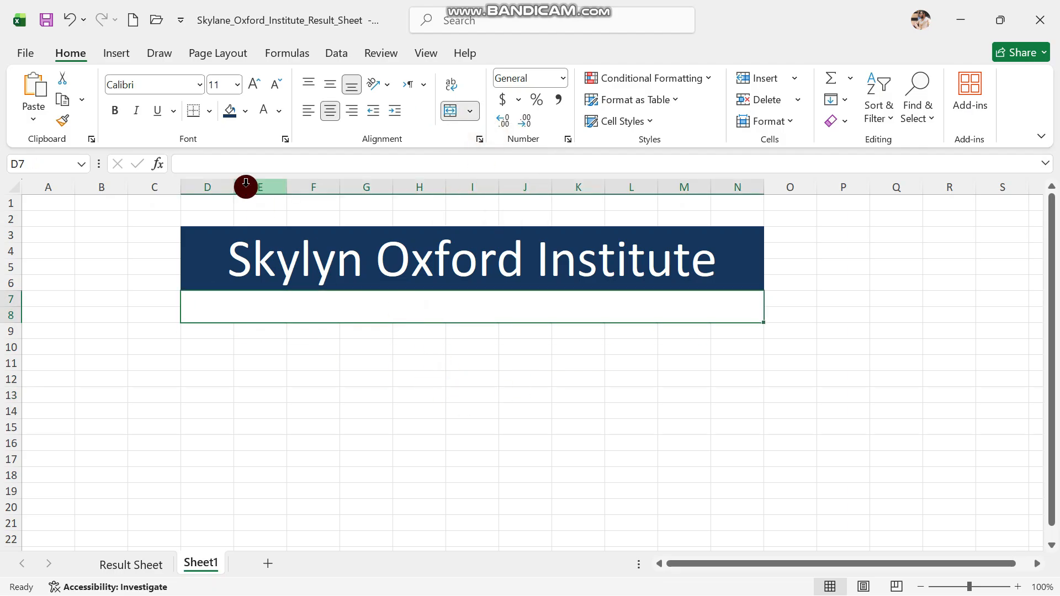
left_click(303, 166)
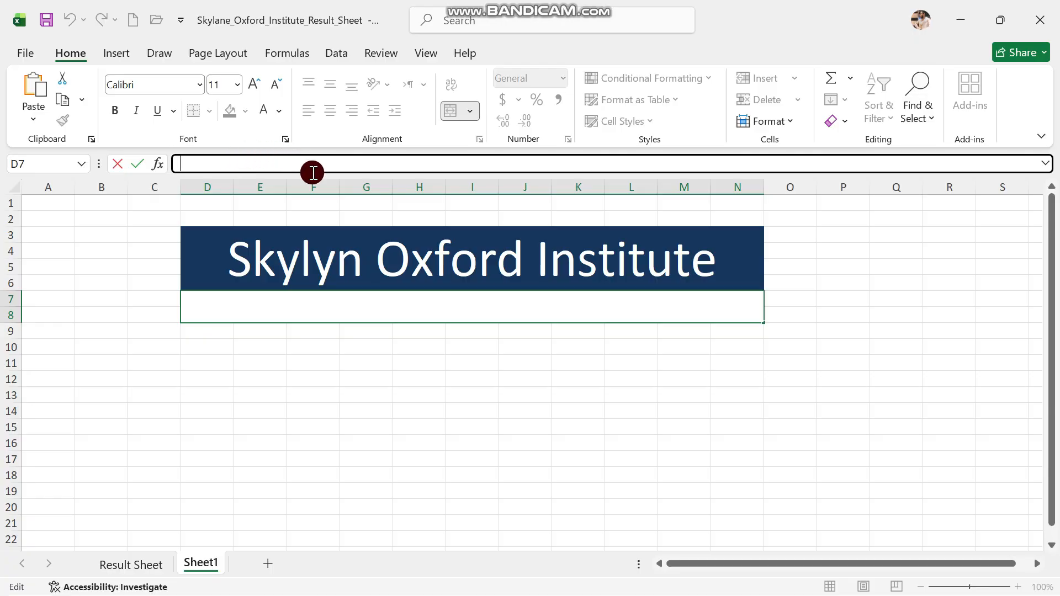
double_click(396, 307)
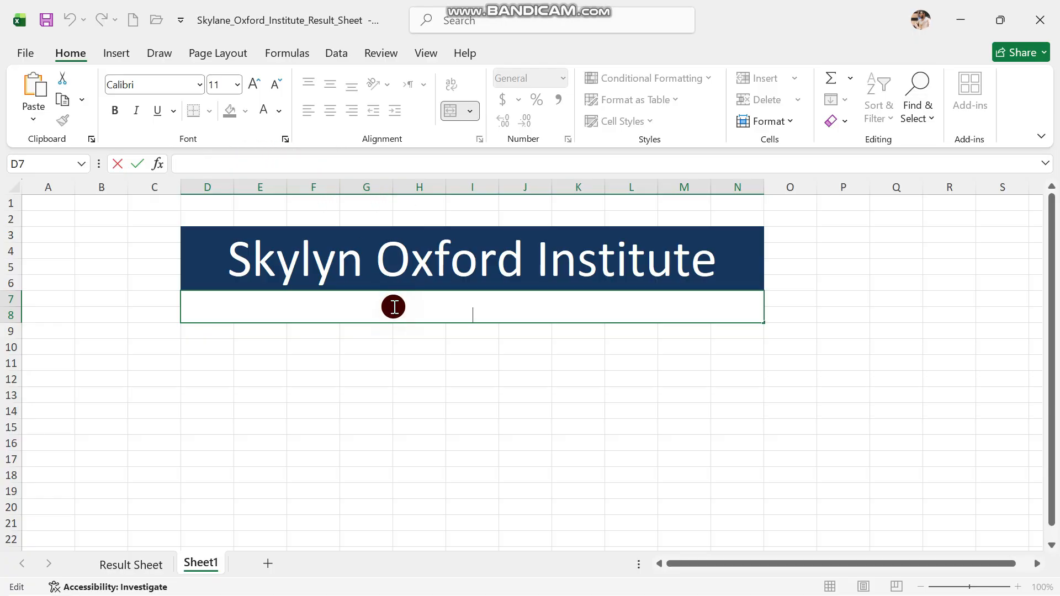
left_click(426, 349)
left_click(425, 303)
left_click(384, 165)
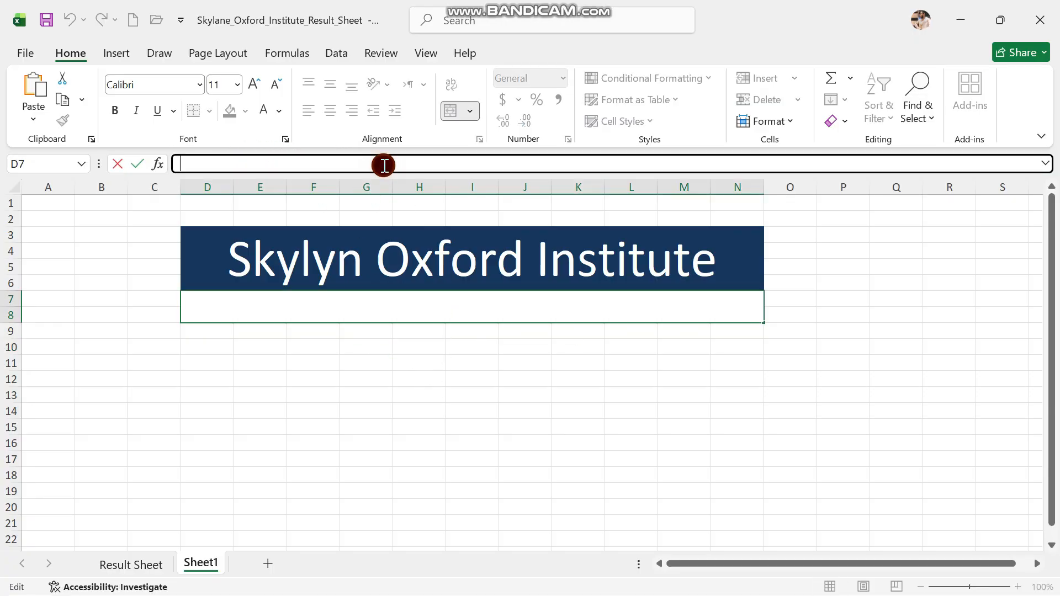
Step: Enter the subtitle "Resulte Class 9th" in the merged cell D7:N8
double_click(435, 314)
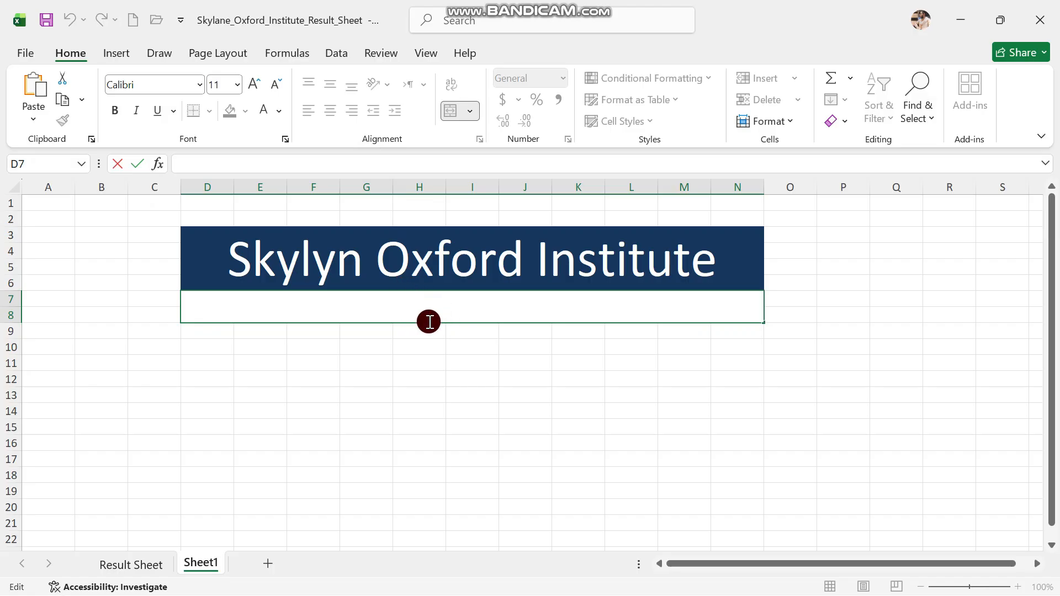
type("Resulte Clas")
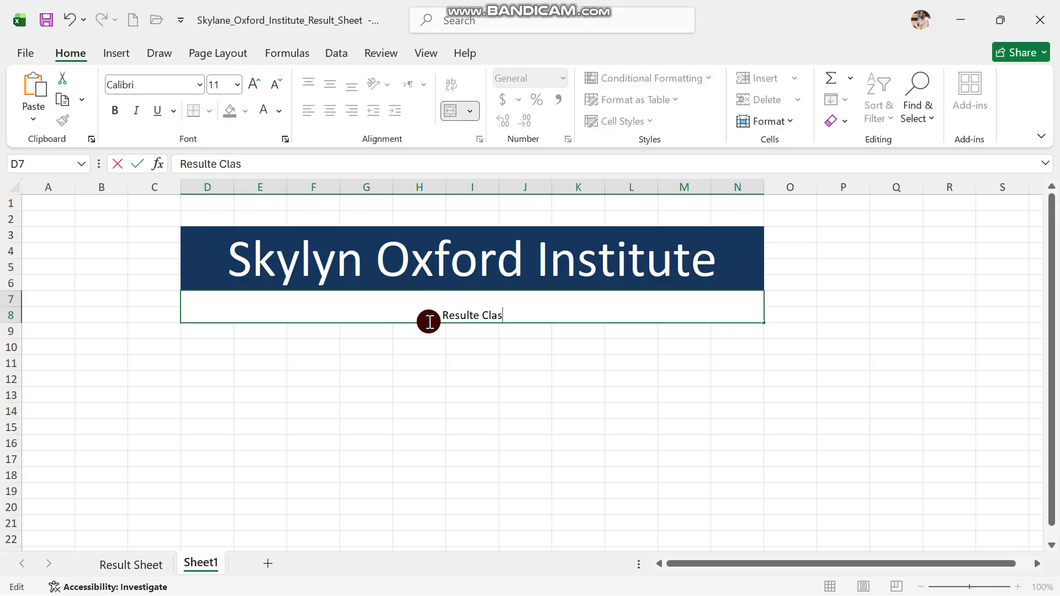
type("s 9th")
key("shift+Home")
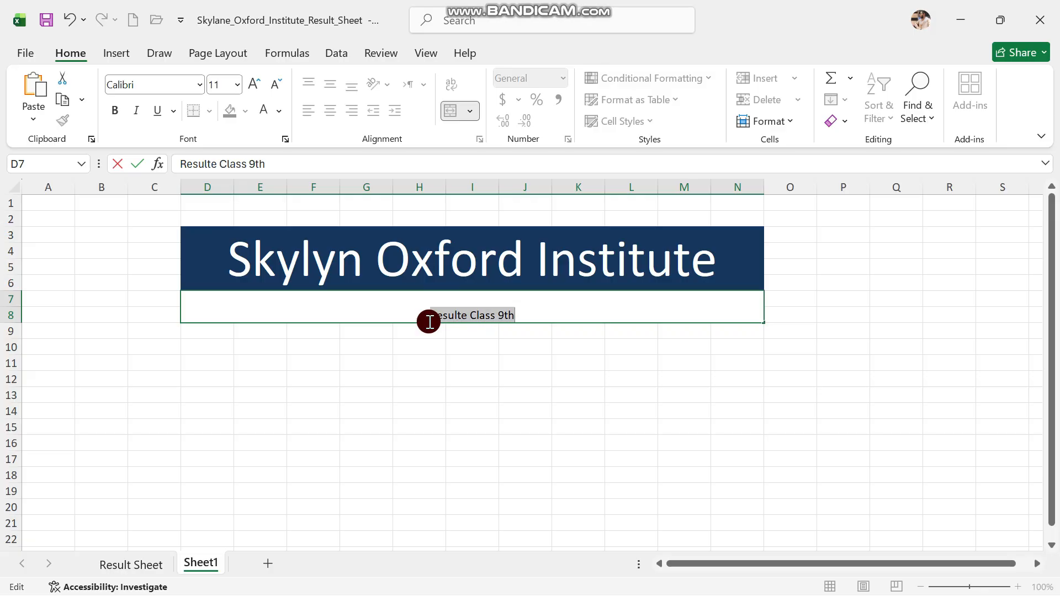
left_click(440, 394)
Step: Format the subtitle in D7:N8 as bold, horizontally centered text at font size 20
left_click(452, 301)
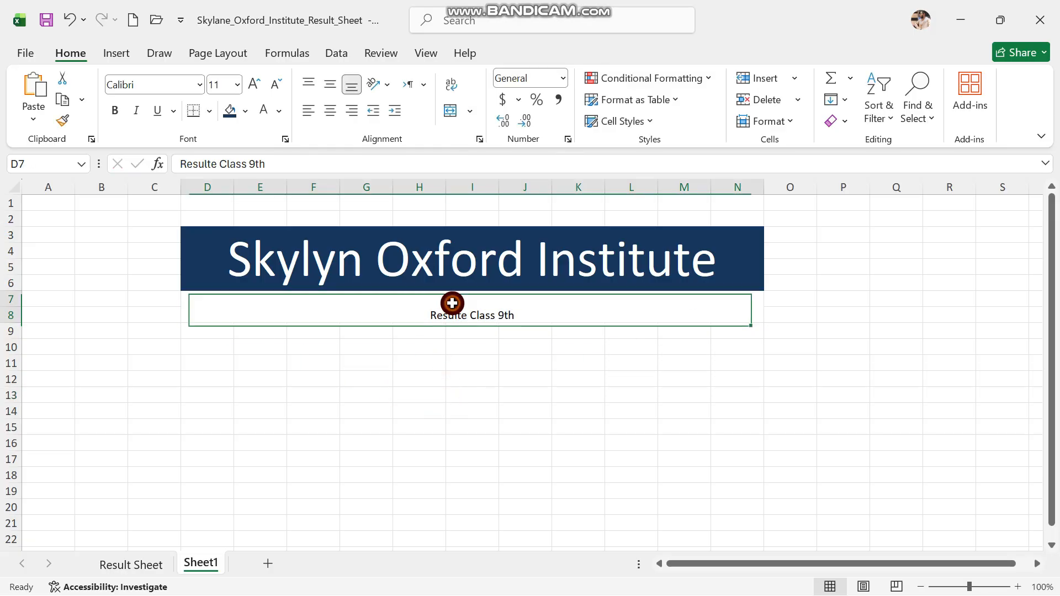
left_click(325, 110)
left_click(326, 109)
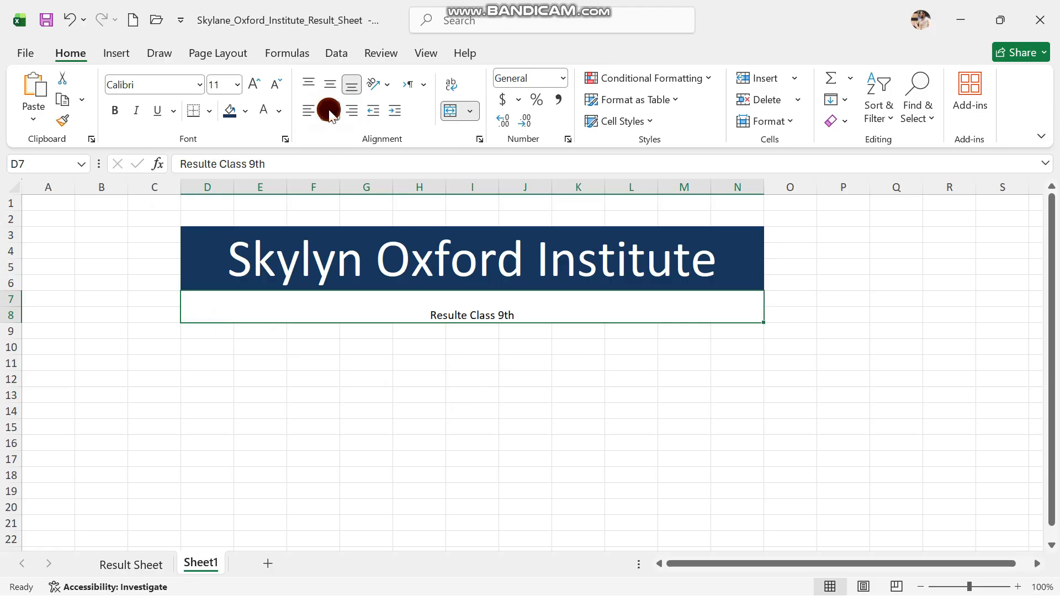
left_click(254, 84)
left_click(254, 84)
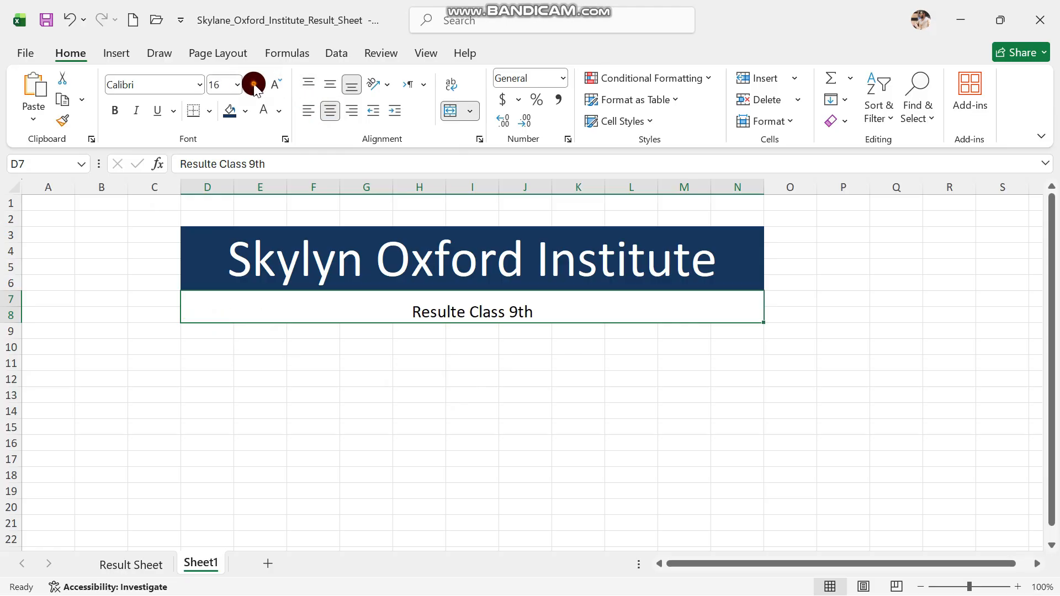
left_click(254, 84)
left_click(254, 84)
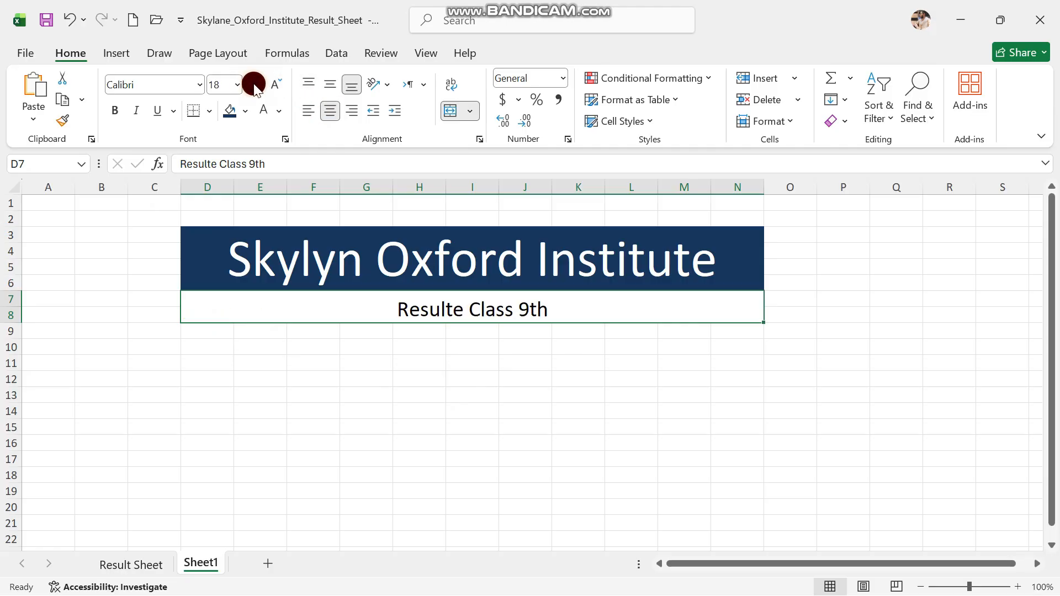
left_click(115, 111)
Step: Fill the subtitle row with a lighter theme blue than the title and set its font color to white
left_click(231, 112)
left_click(244, 112)
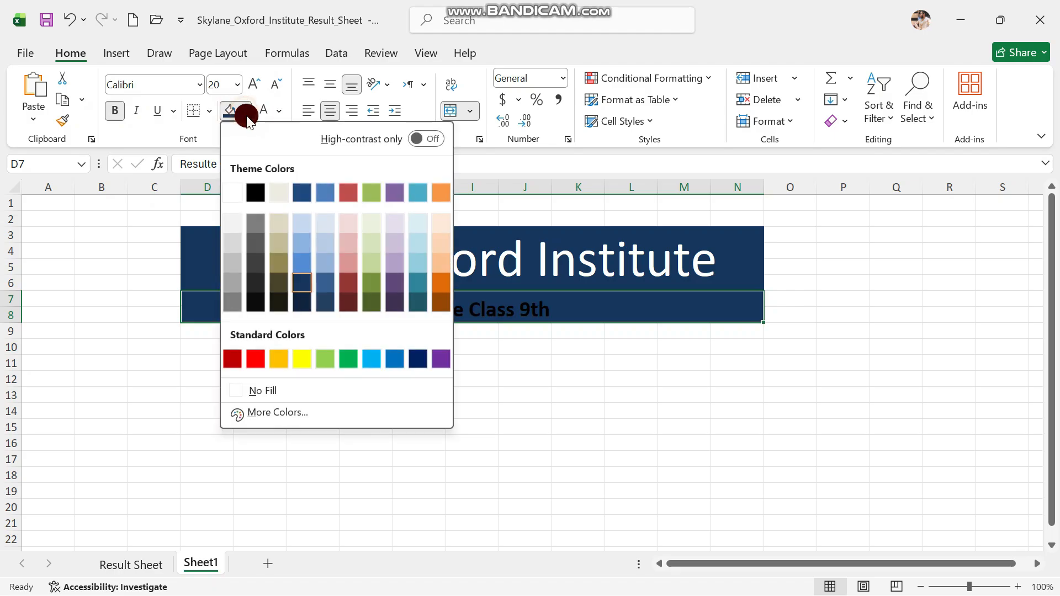
left_click(302, 260)
left_click(421, 361)
left_click(332, 304)
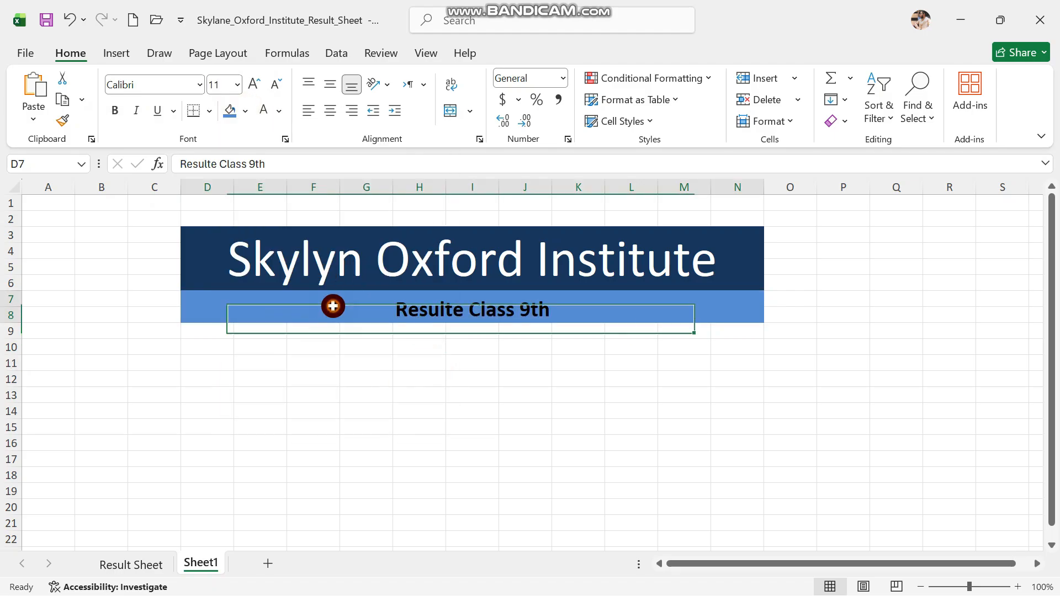
left_click(272, 111)
left_click(312, 333)
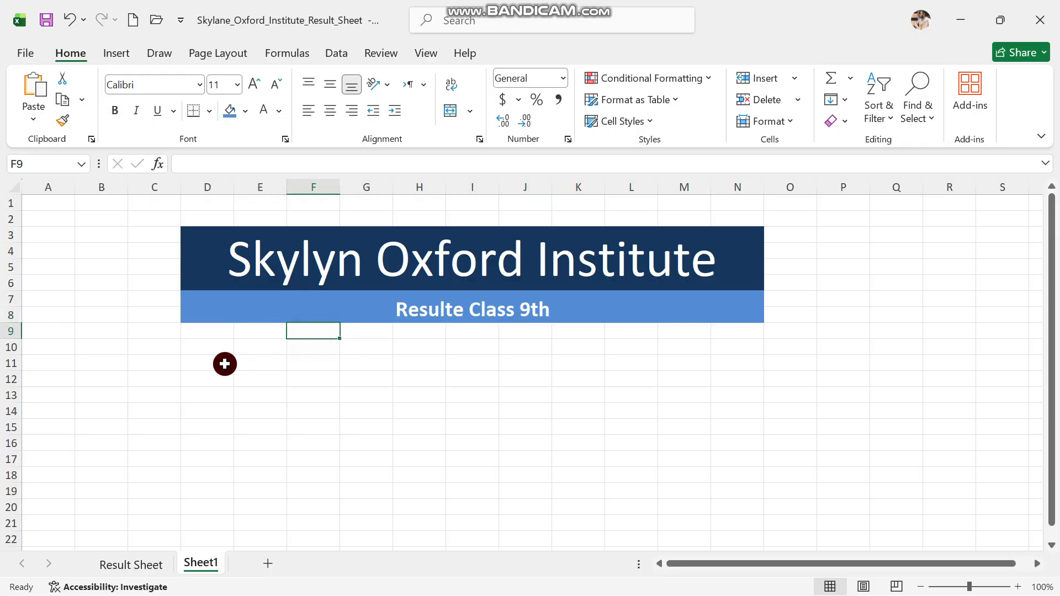
Step: Enter the column headers "Ser" in D9 and "Nmae" in E9
left_click(216, 334)
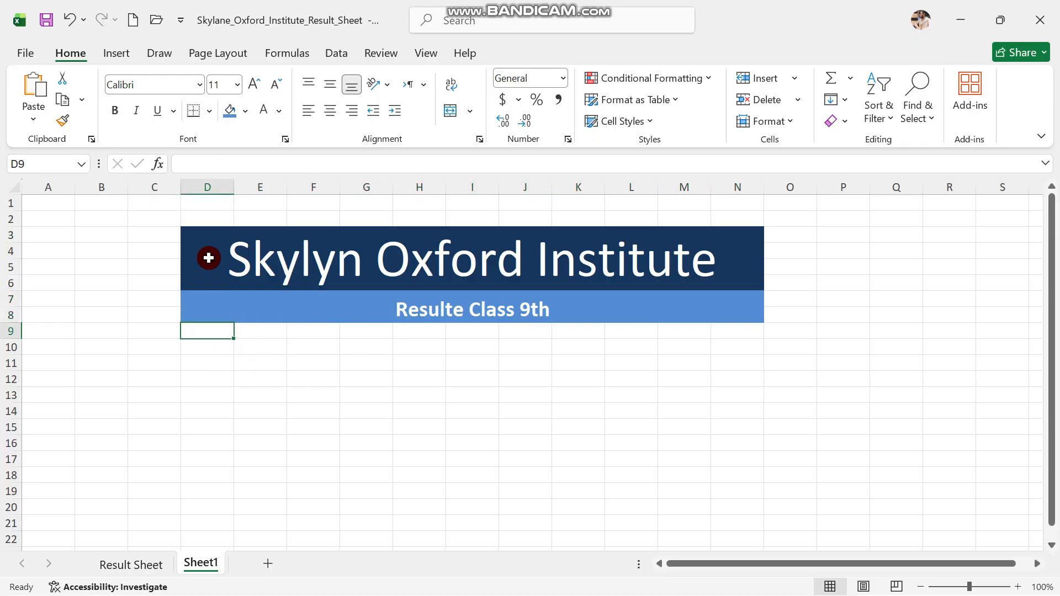
left_click(224, 167)
type("Ser")
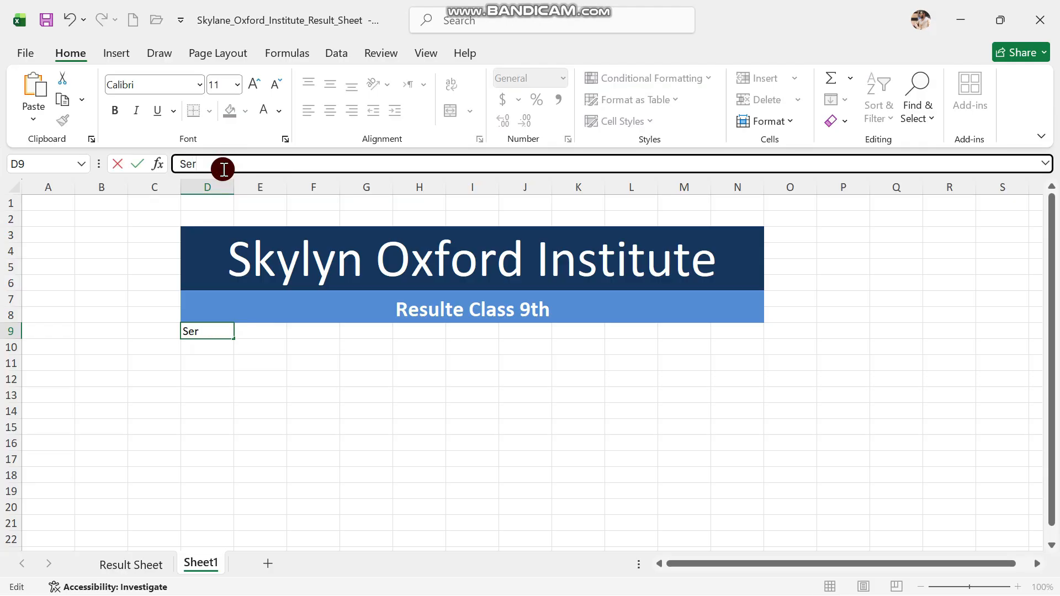
left_click(267, 331)
left_click(264, 168)
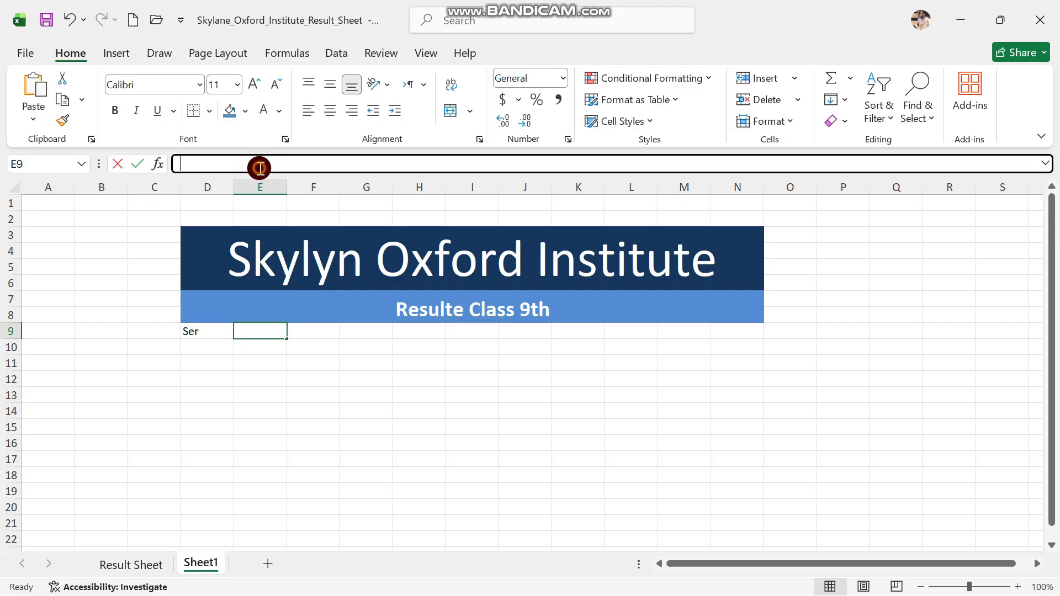
type("Nmae")
left_click(320, 331)
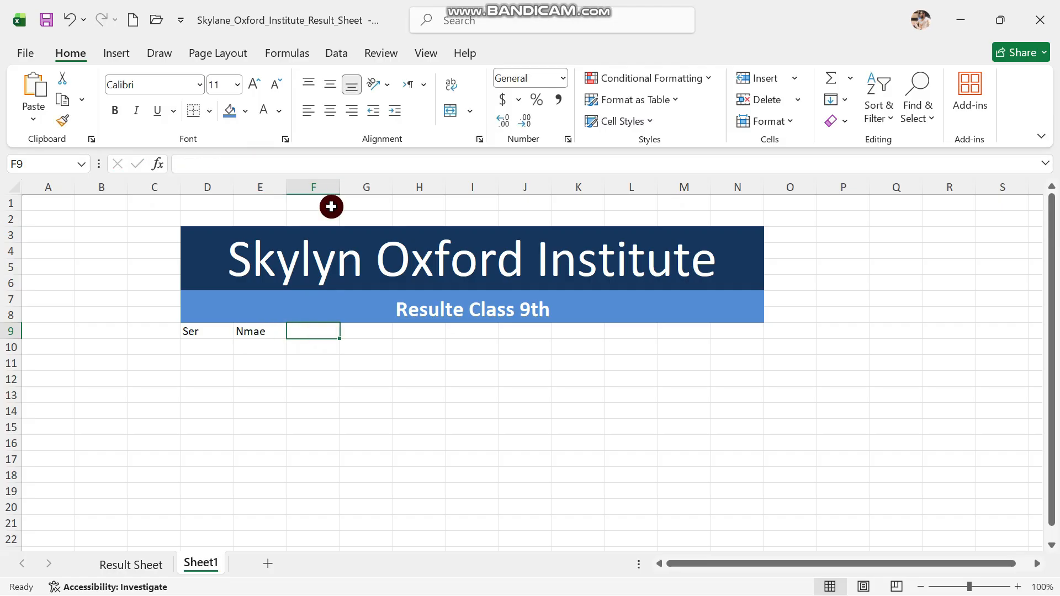
Step: Enter the column headers "English" in F9 and "Urdu" in G9
left_click(308, 162)
type("En")
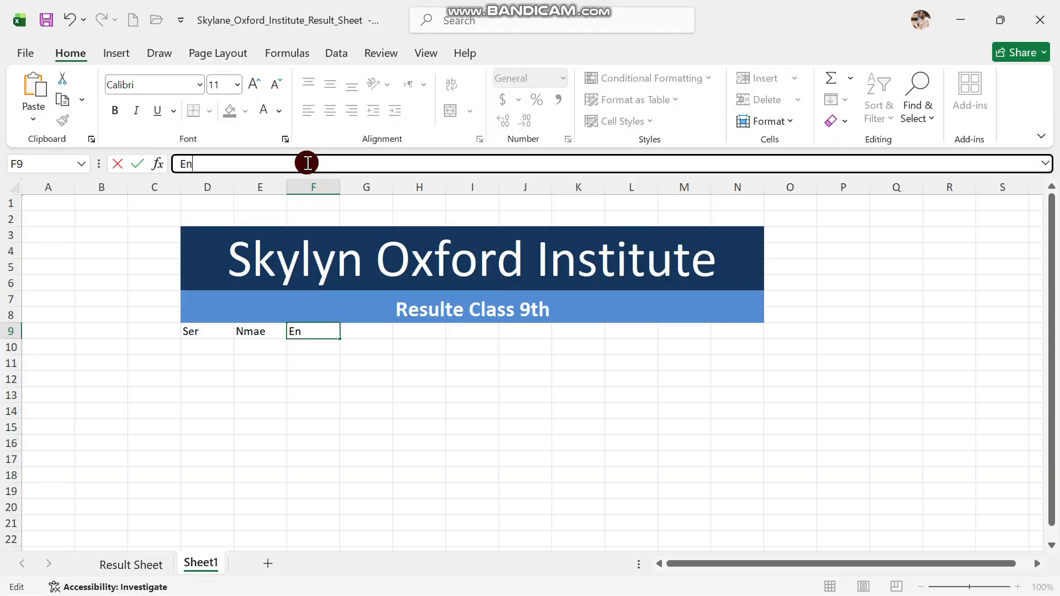
type("glish")
left_click(367, 333)
type("Urdu")
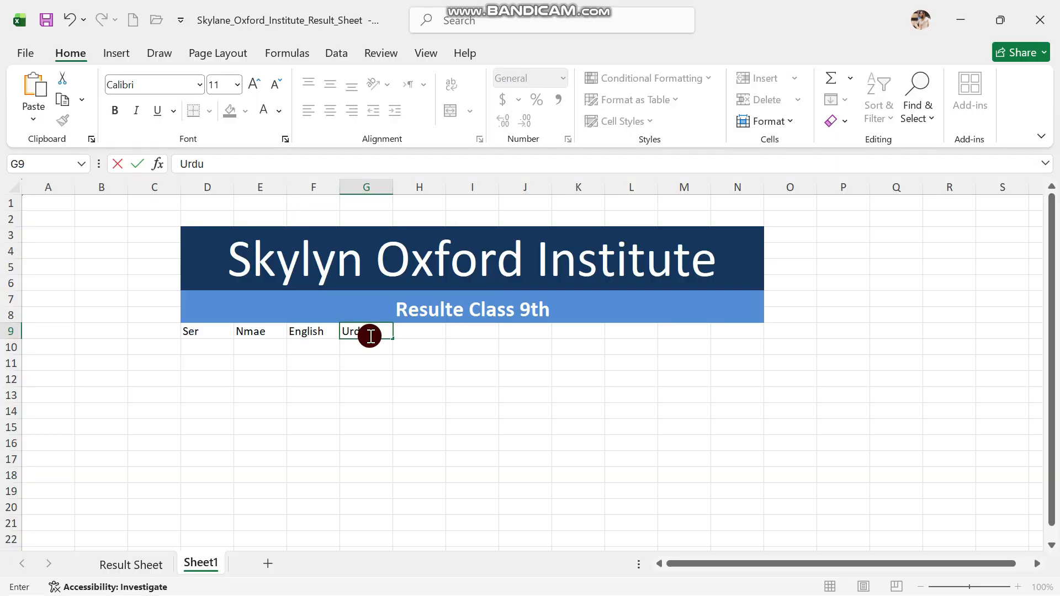
key("Tab")
Step: Enter the column headers "Math" in H9 and "Islamiat" in I9
type("Mas")
key("BackSpace")
key("BackSpace")
key("BackSpace")
type("Math")
key("Tab")
type("Islamiat")
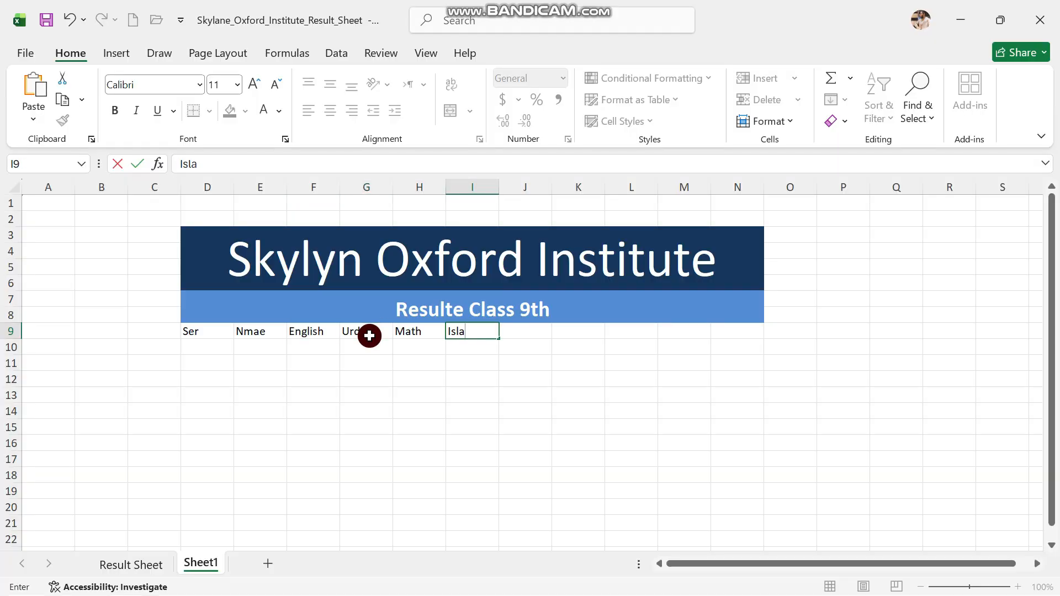
key("Tab")
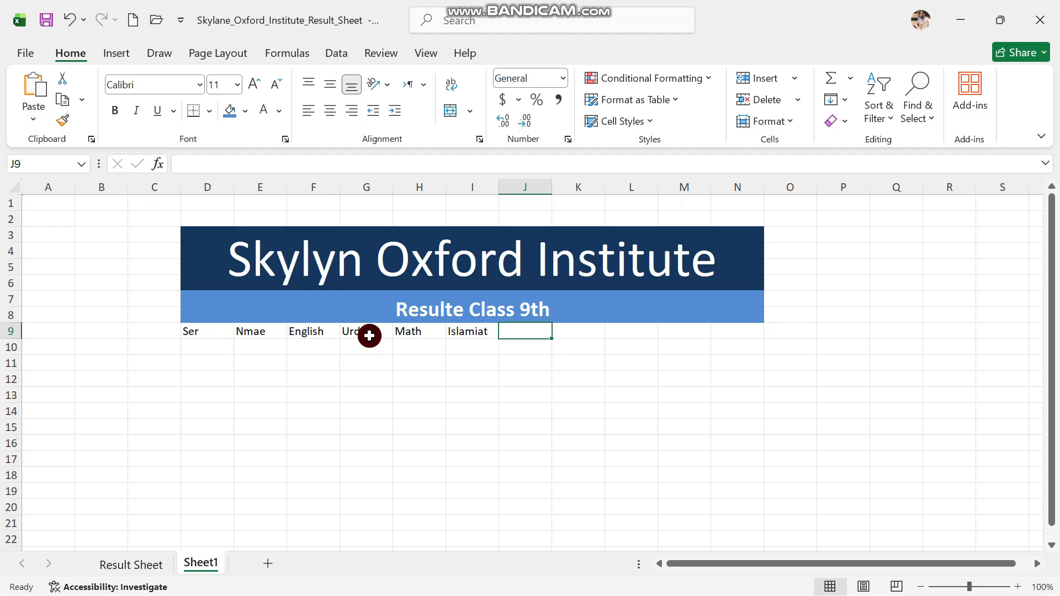
Step: Correct the header in E9 to "Name" and enter the header "Total Marks" in J9
left_click(240, 337)
left_click(218, 165)
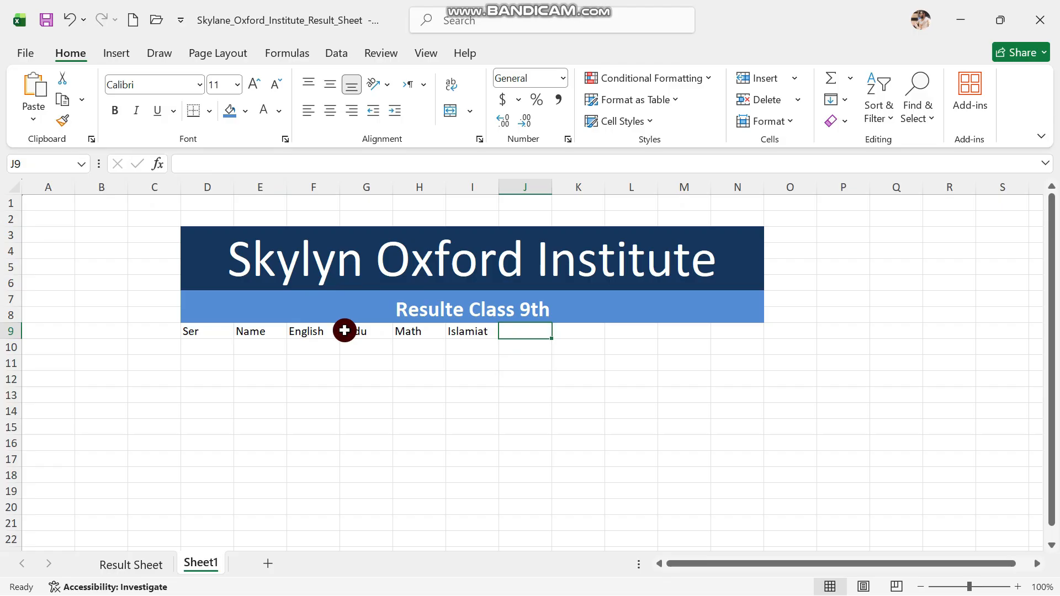
type("Total Marks")
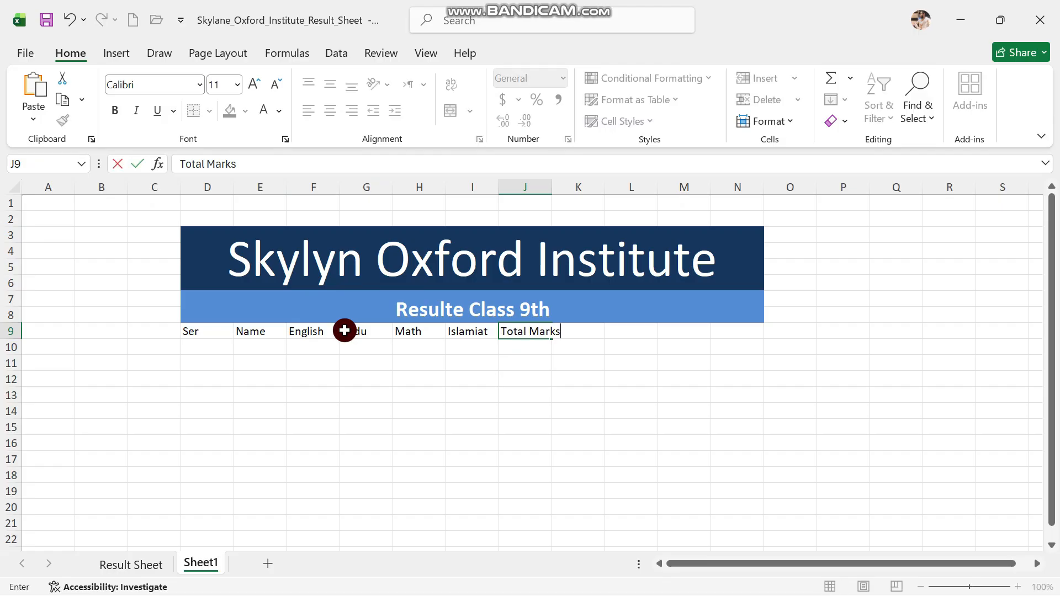
key("Tab")
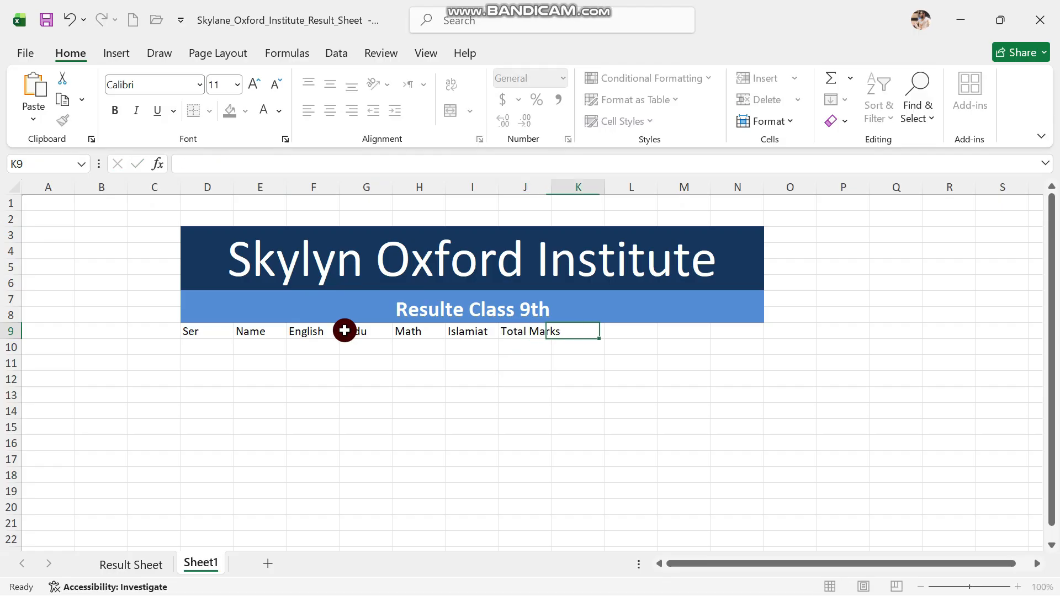
Step: Enter the column headers "Obtaind Marks" in K9 and "Percentage" in L9
type("Obtaind Marks")
key("Tab")
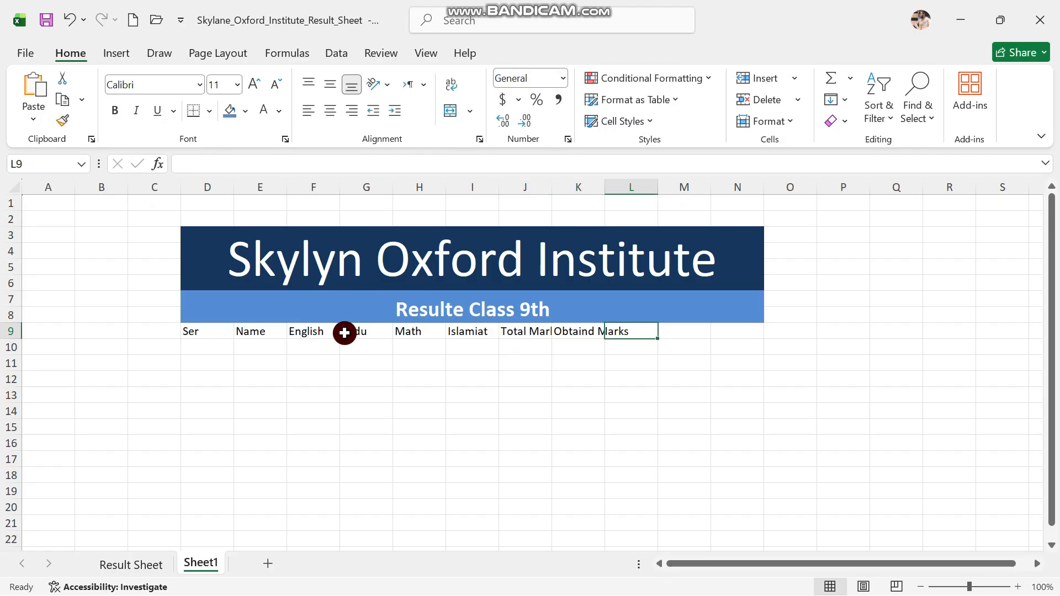
type("Percenta")
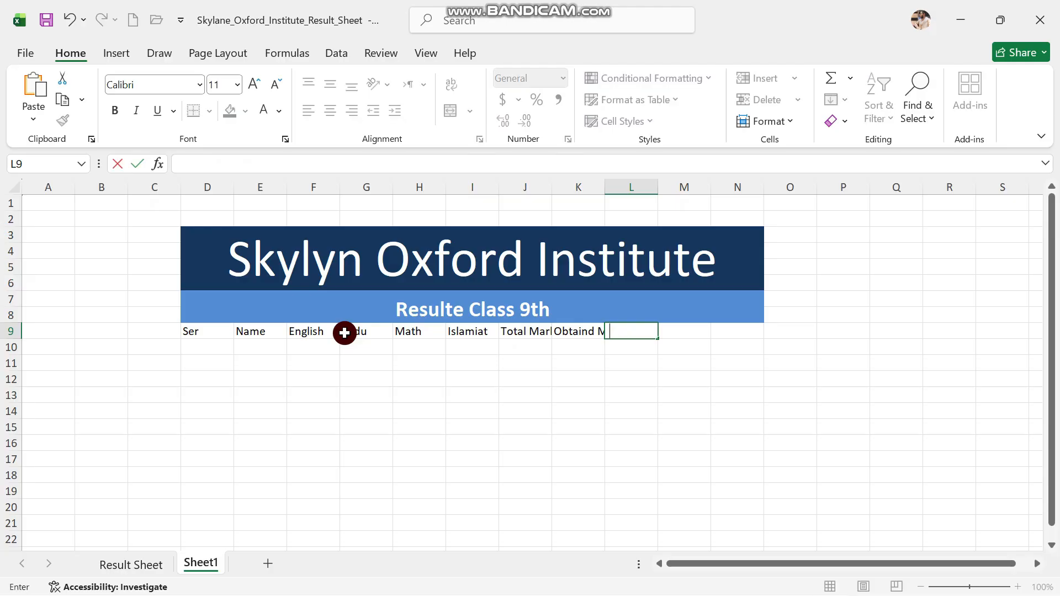
type("ge")
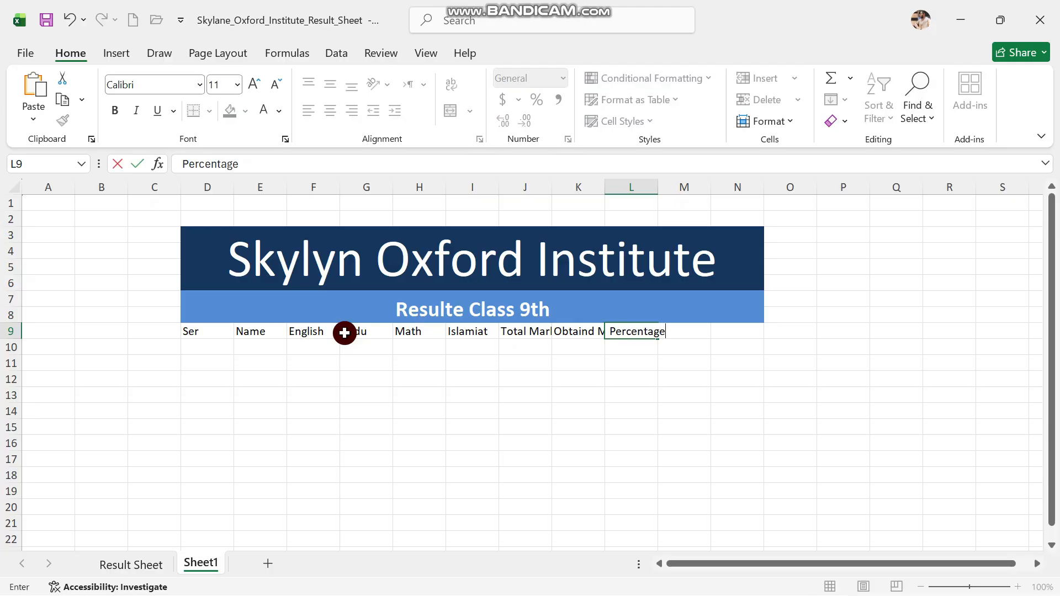
key("Tab")
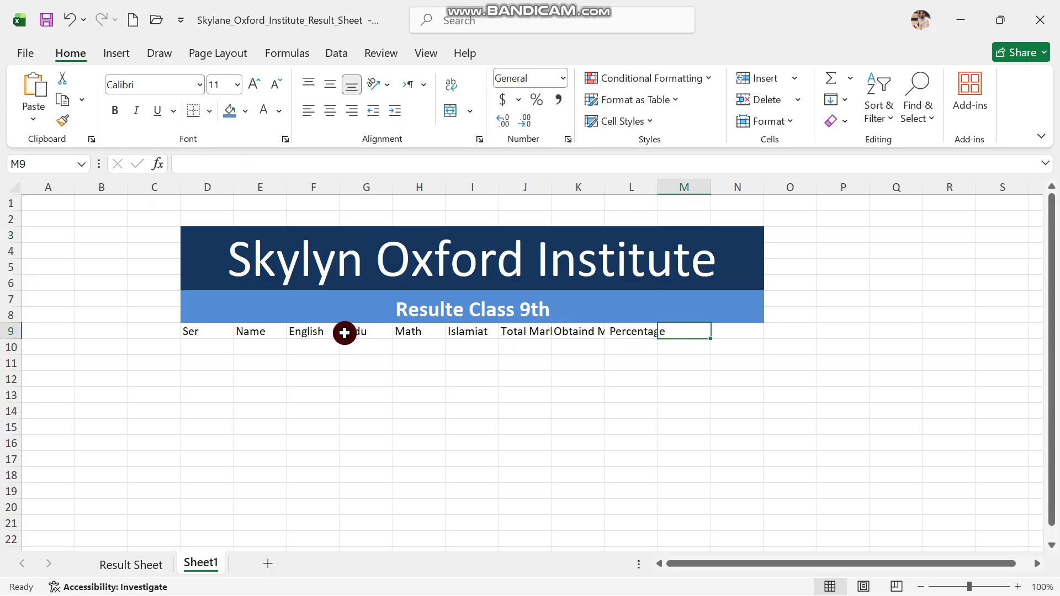
Step: Enter the column headers "Grade" in M9 and "Position" in N9
type("Grade")
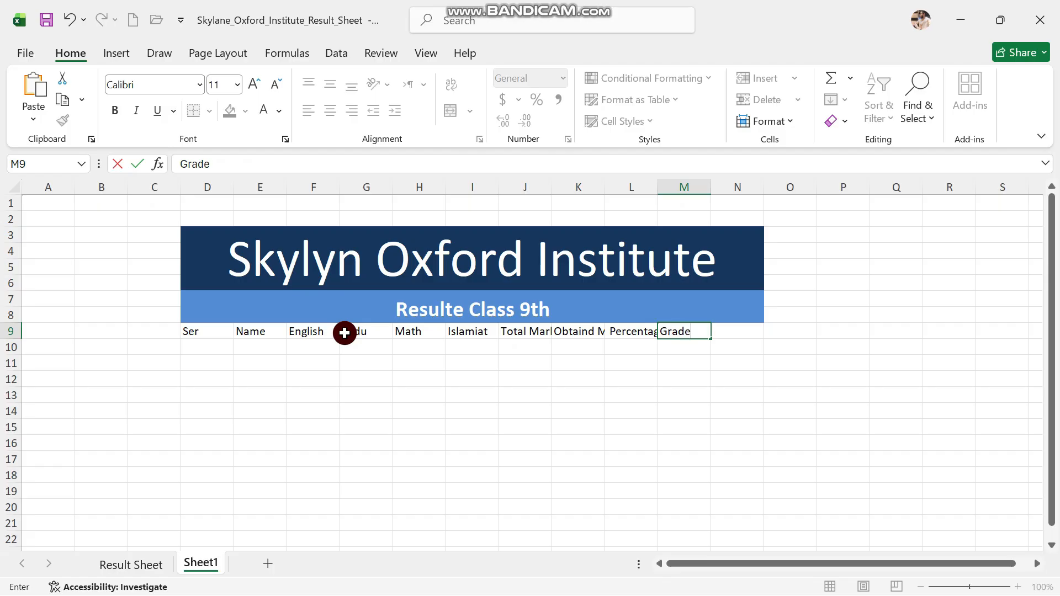
key("Tab")
type("Position")
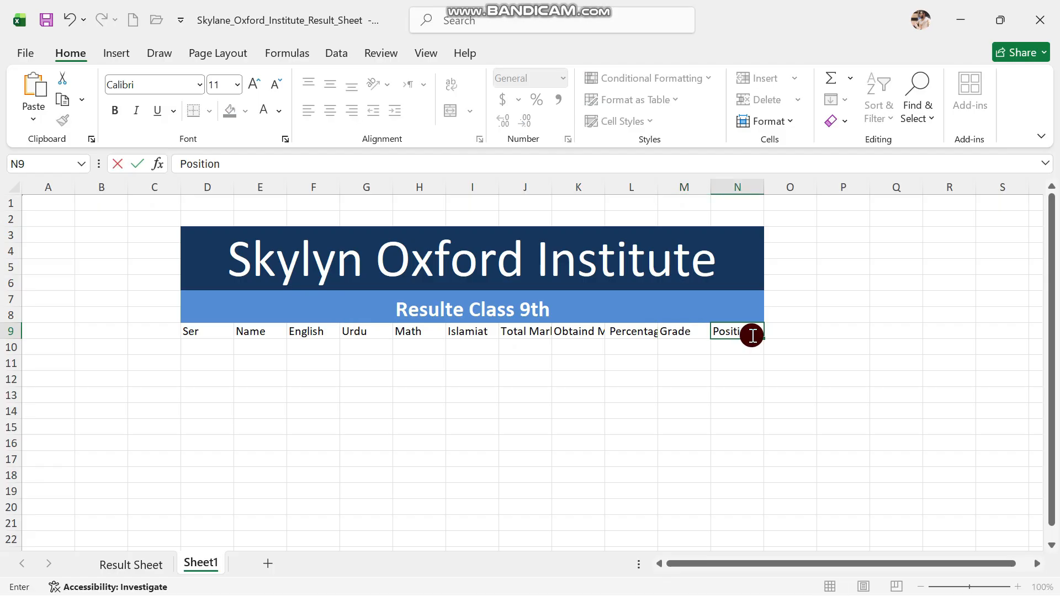
left_click(558, 360)
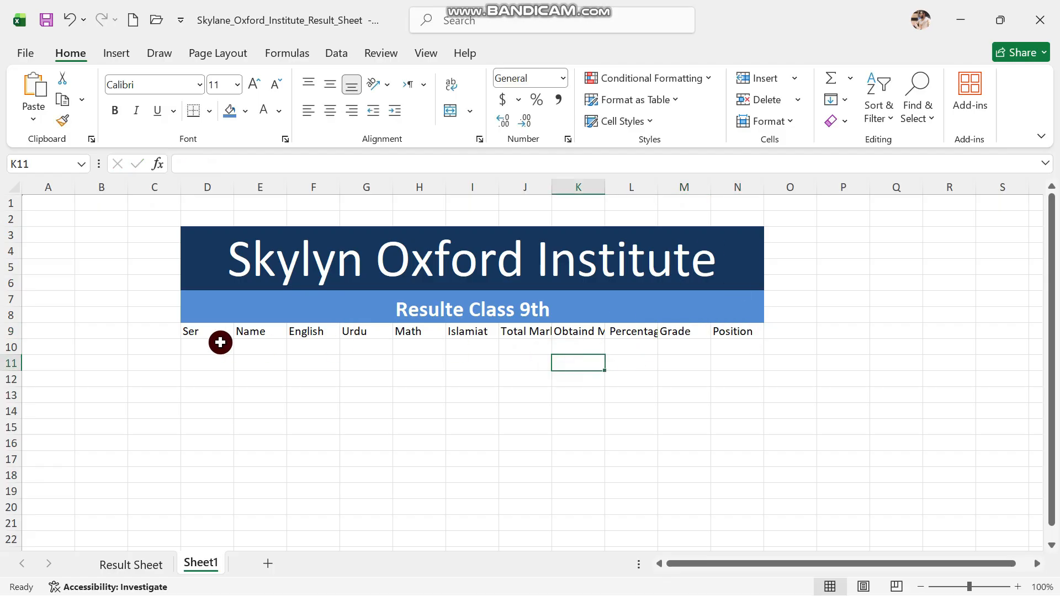
Step: Try autofitting the widths of all columns in the sheet to the header text
left_click(517, 330)
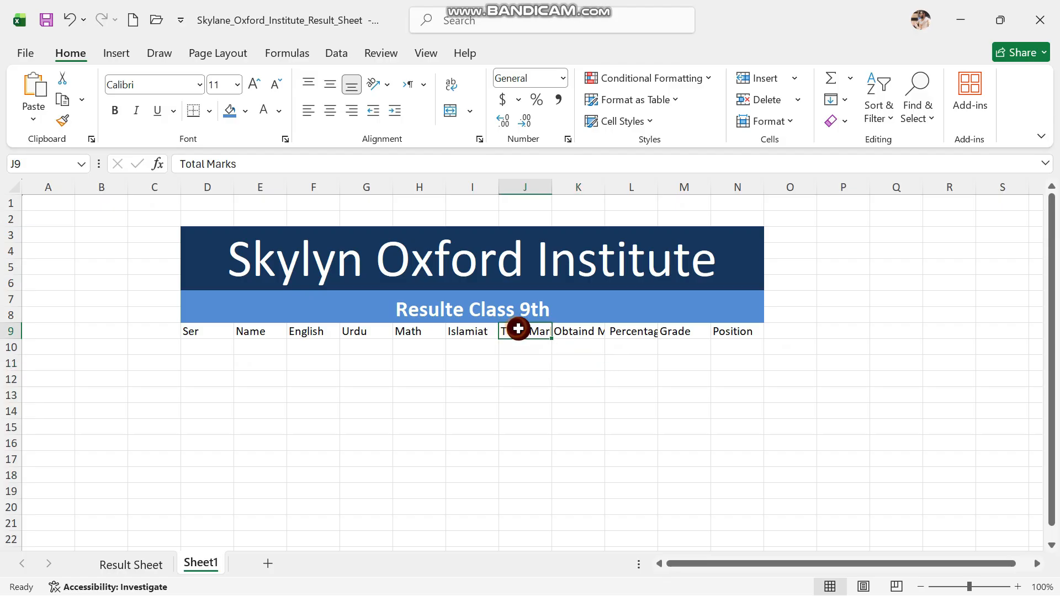
left_click(570, 331)
left_click(629, 329)
left_click(587, 397)
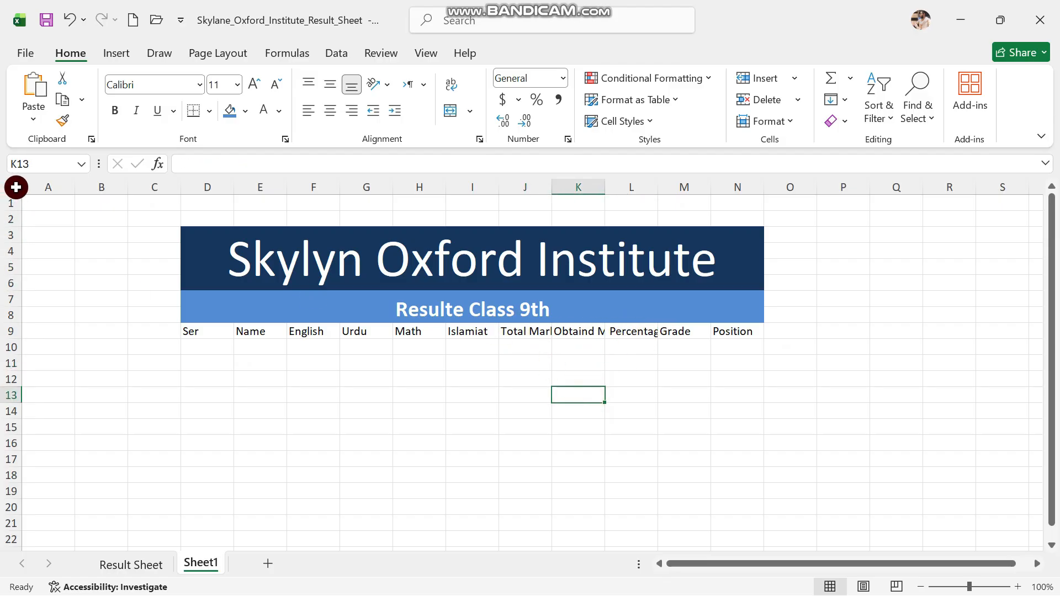
left_click(17, 187)
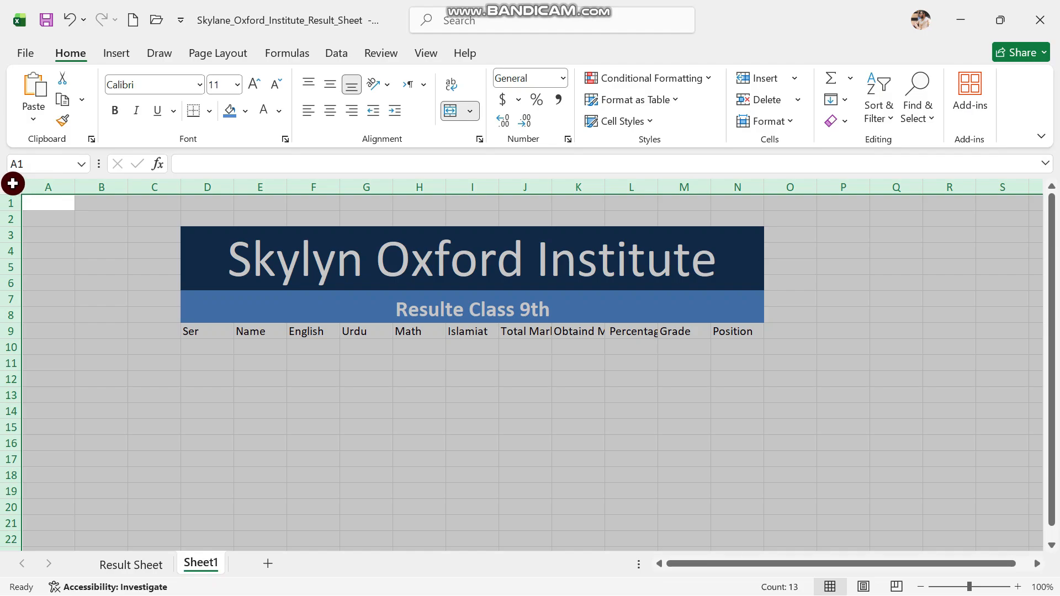
double_click(339, 189)
left_click(459, 366)
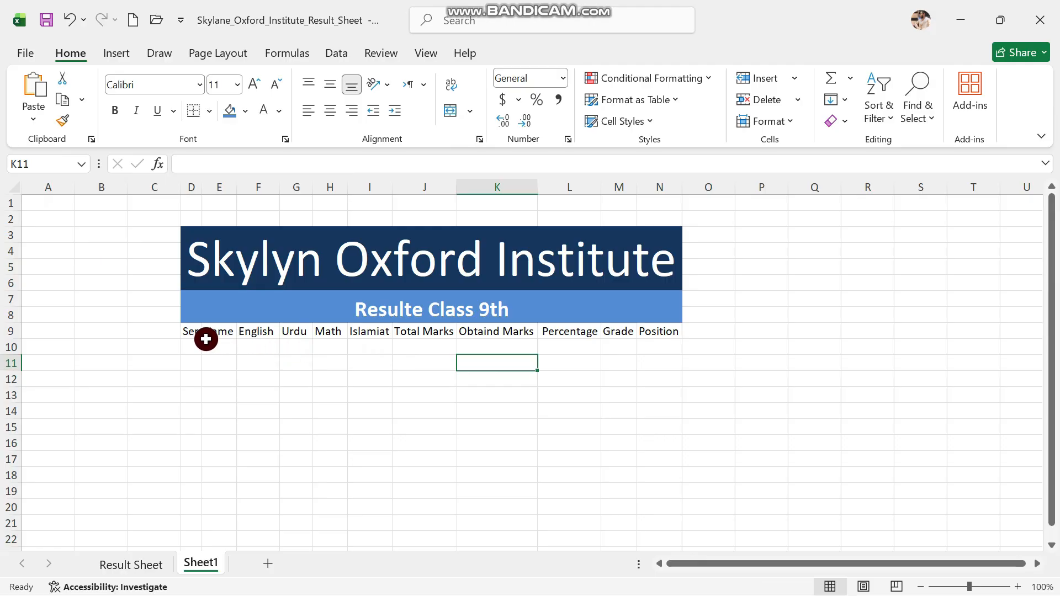
Step: Undo the column width autofit across the sheet
left_click(220, 349)
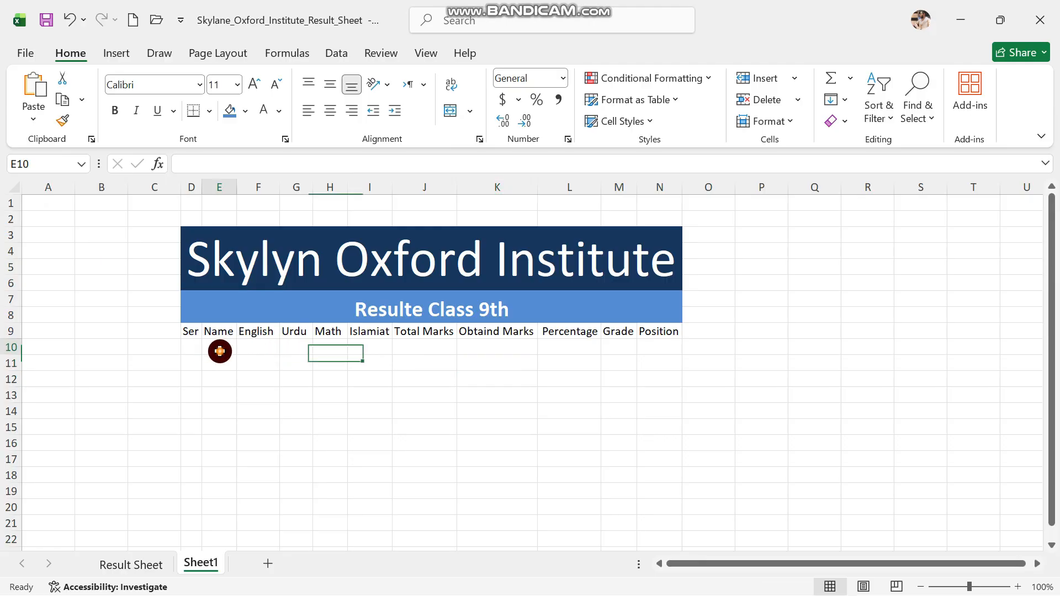
left_click(250, 348)
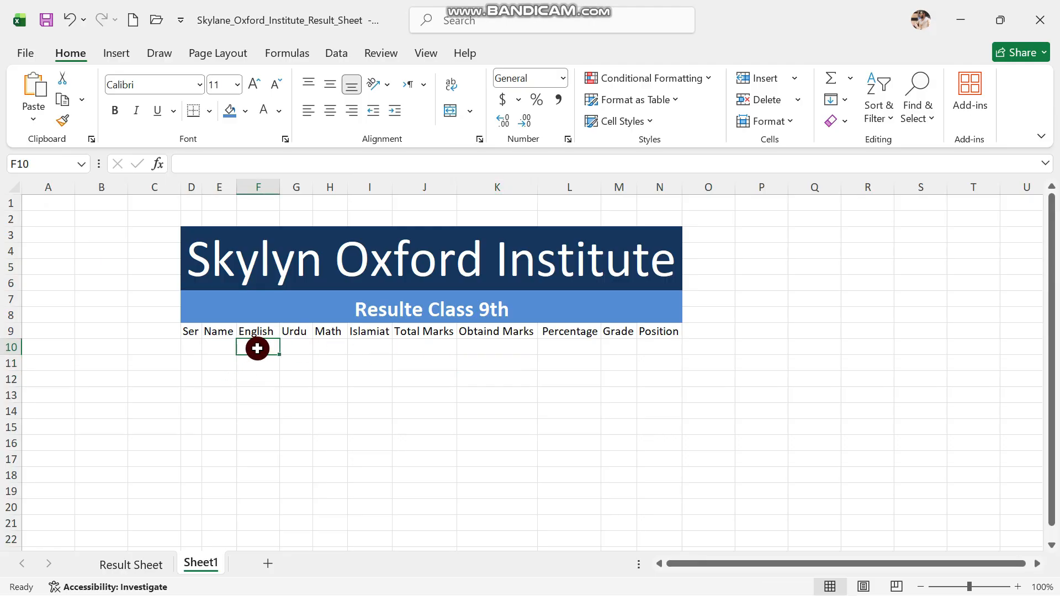
left_click(212, 348)
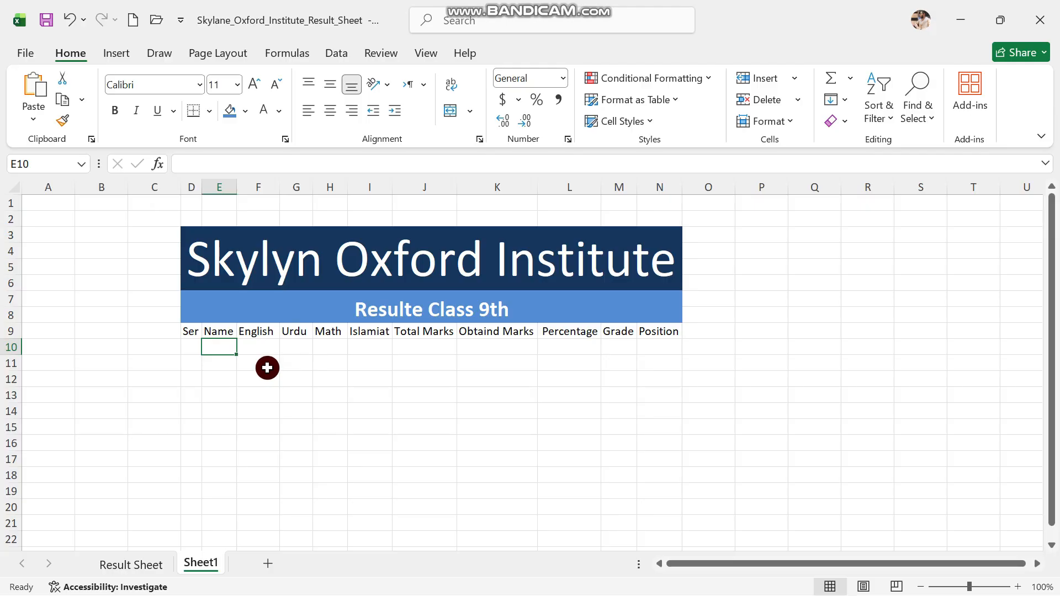
key("ctrl+a")
key("ctrl+z")
left_click(403, 383)
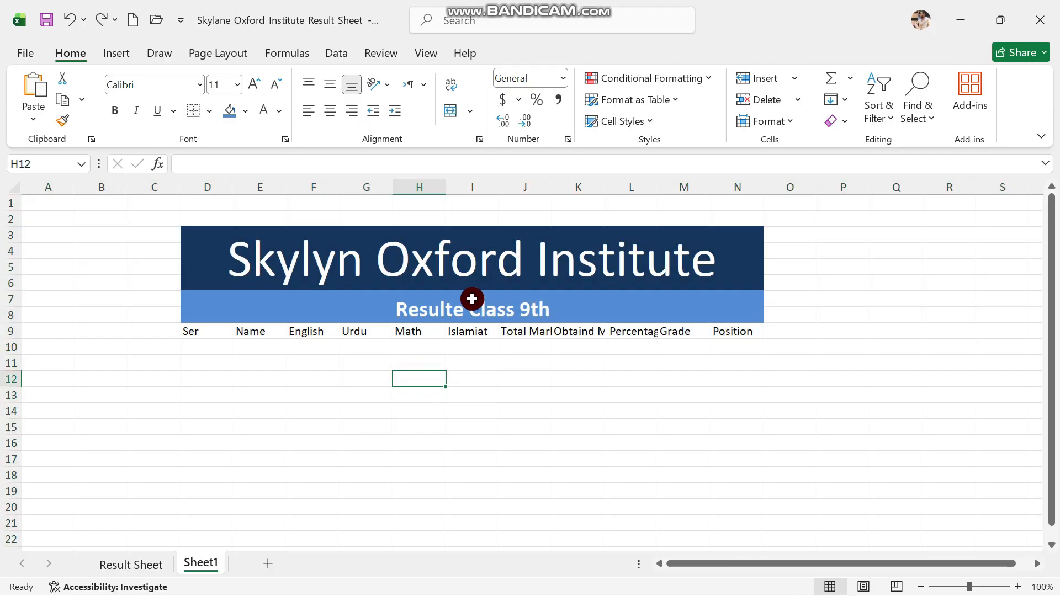
Step: Widen columns J, K and L to make room for the Total Marks, Obtaind Marks and Percentage headers
left_click_drag(554, 189, 651, 184)
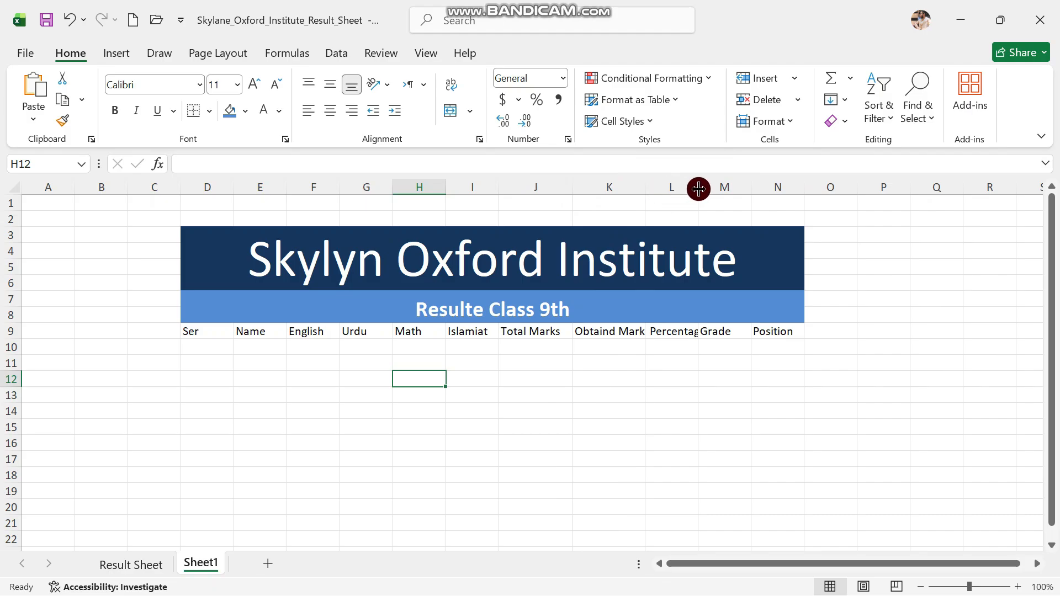
left_click_drag(698, 189, 713, 189)
left_click(677, 392)
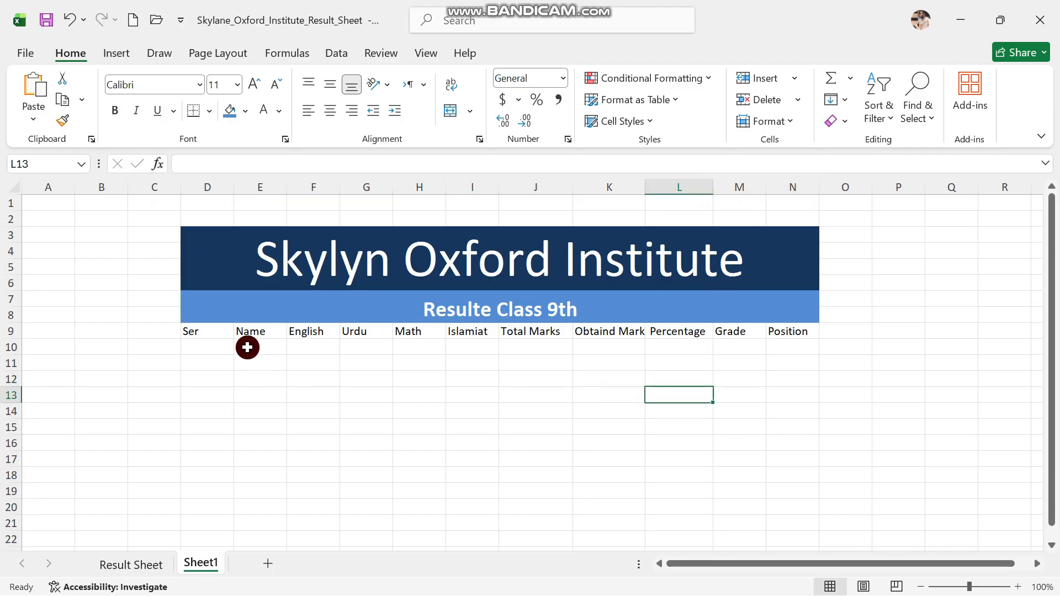
Step: Fill the header row D9:N9 with a lighter tint of the theme blue than the subtitle row
left_click_drag(208, 331, 790, 346)
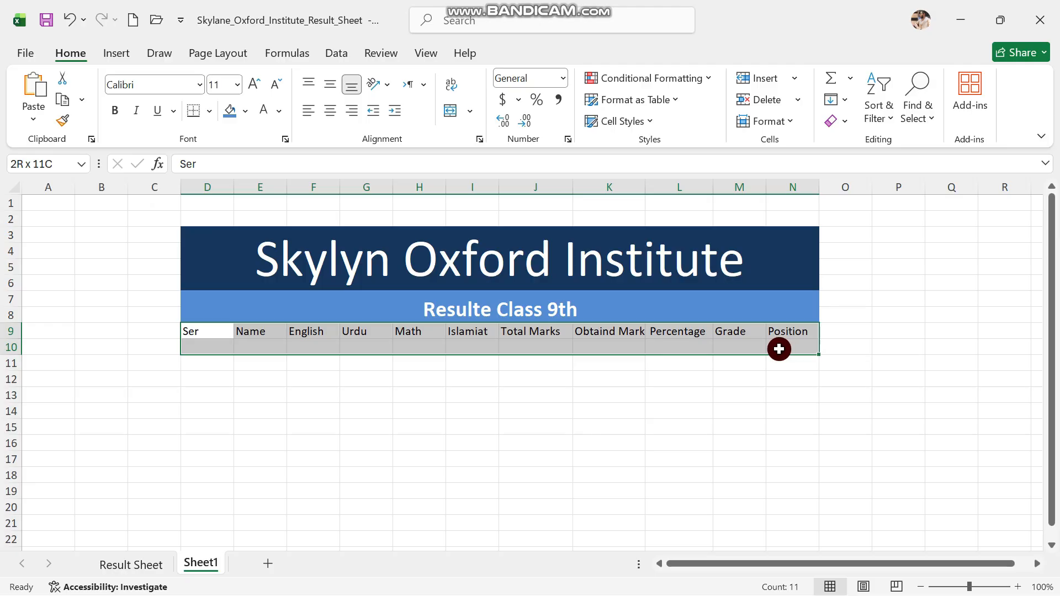
left_click_drag(779, 350, 773, 331)
left_click(244, 110)
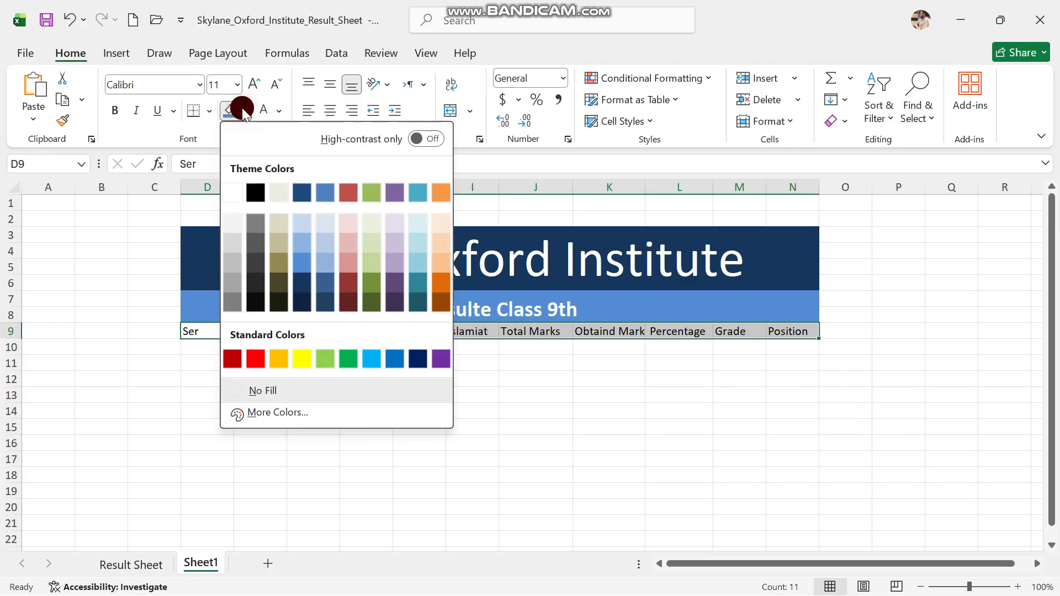
left_click(300, 241)
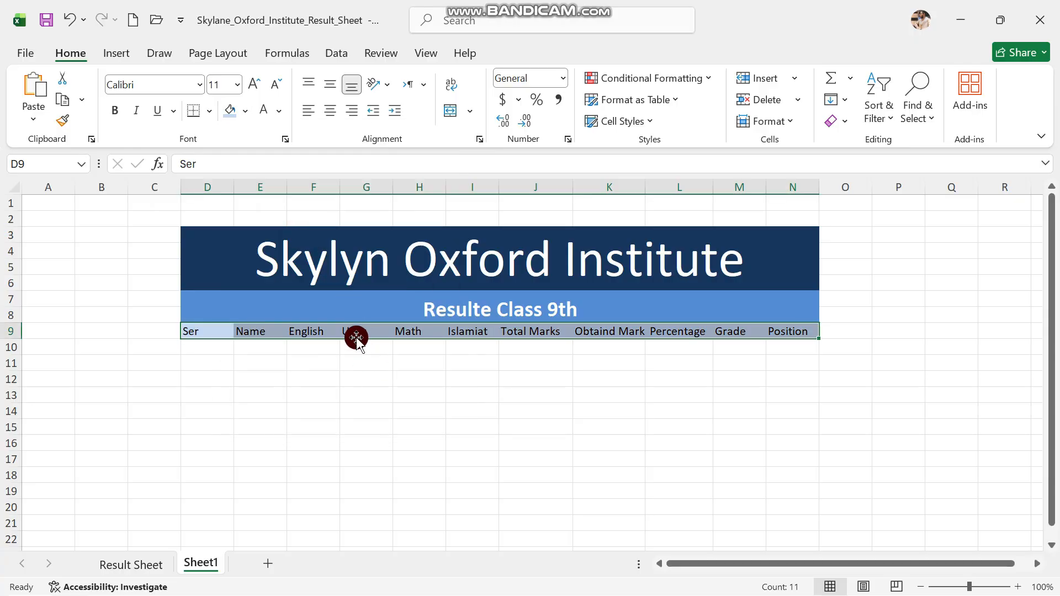
Step: Try white text on the header row D9:N9, and set its font color to black instead
left_click(266, 113)
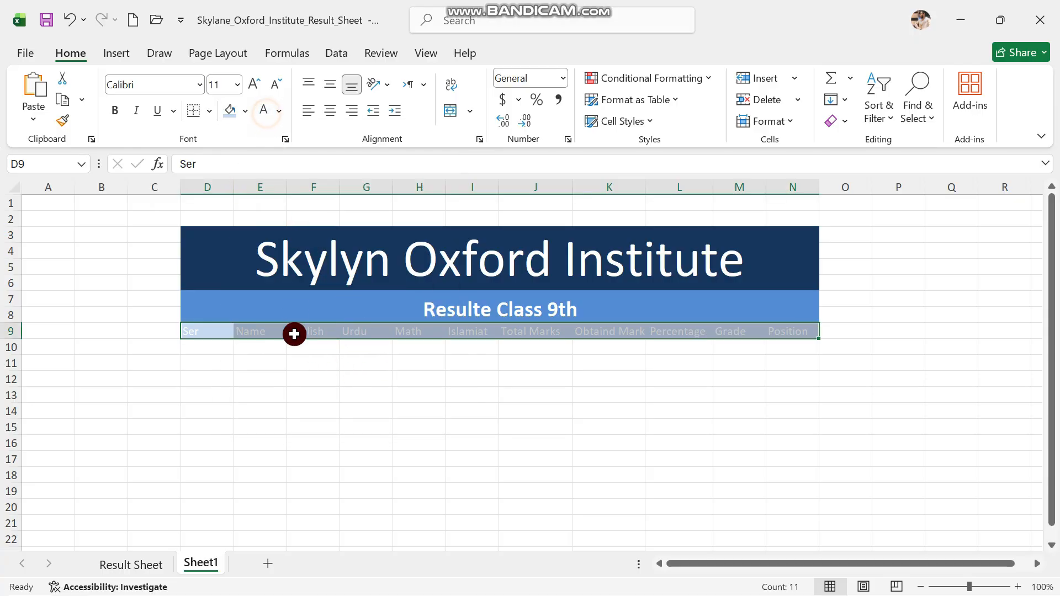
left_click(282, 118)
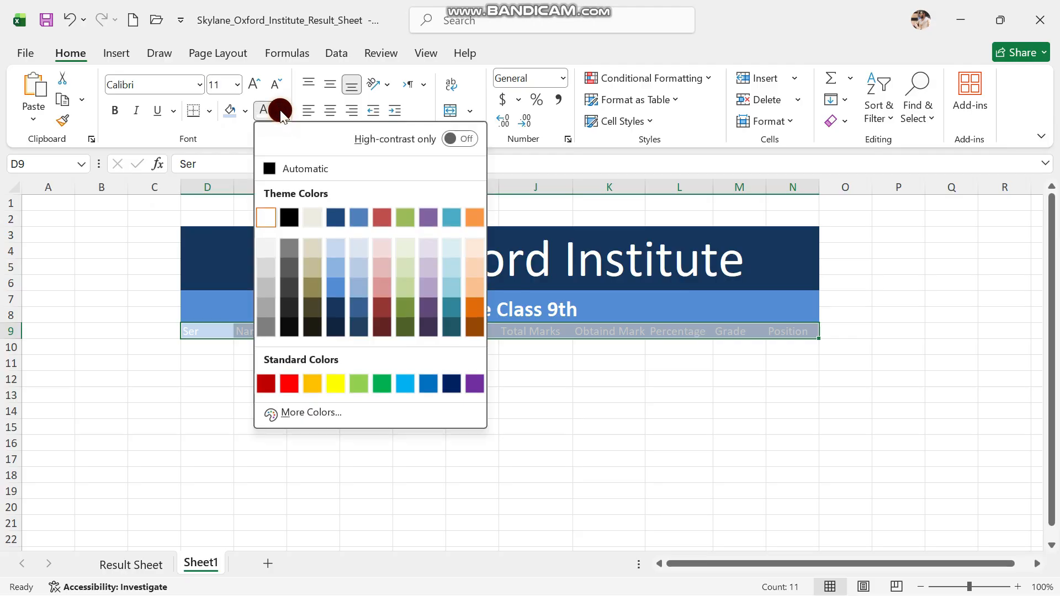
left_click(287, 218)
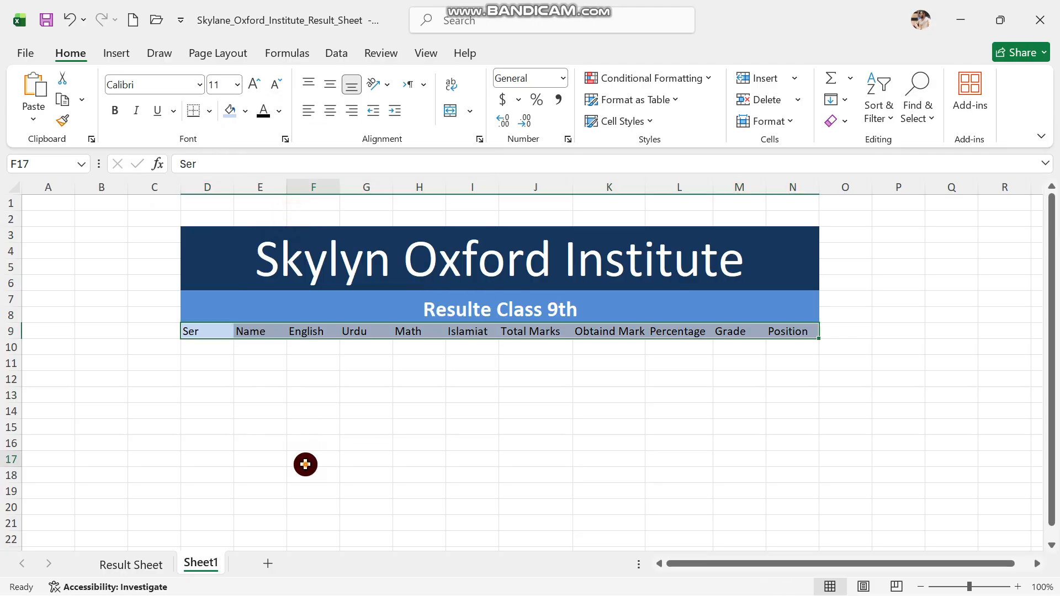
left_click(303, 461)
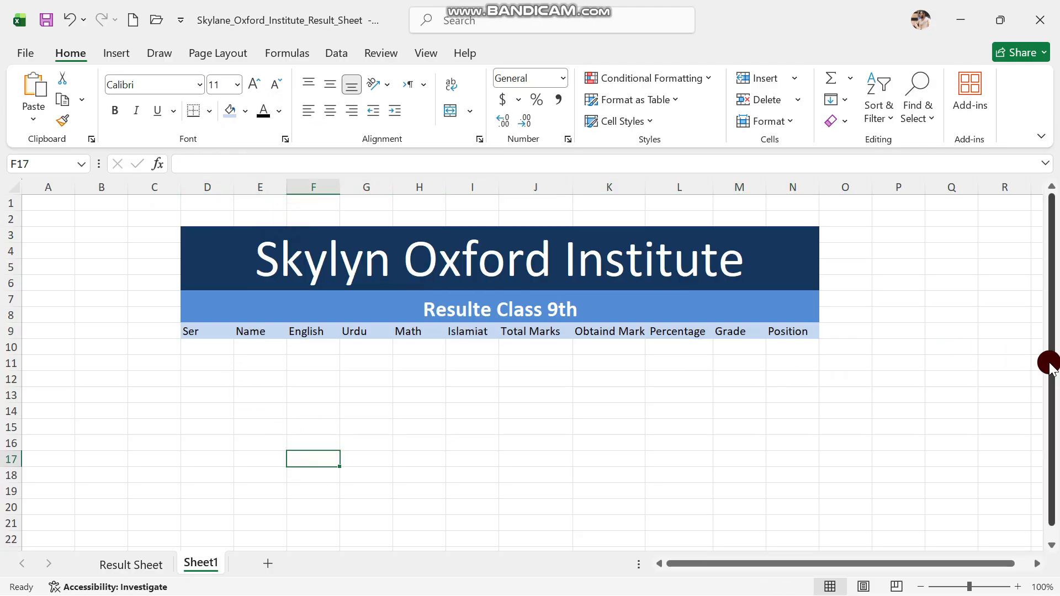
Step: Enter the first serial number, 1, in D10 under the Ser header
left_click_drag(1052, 363, 1052, 375)
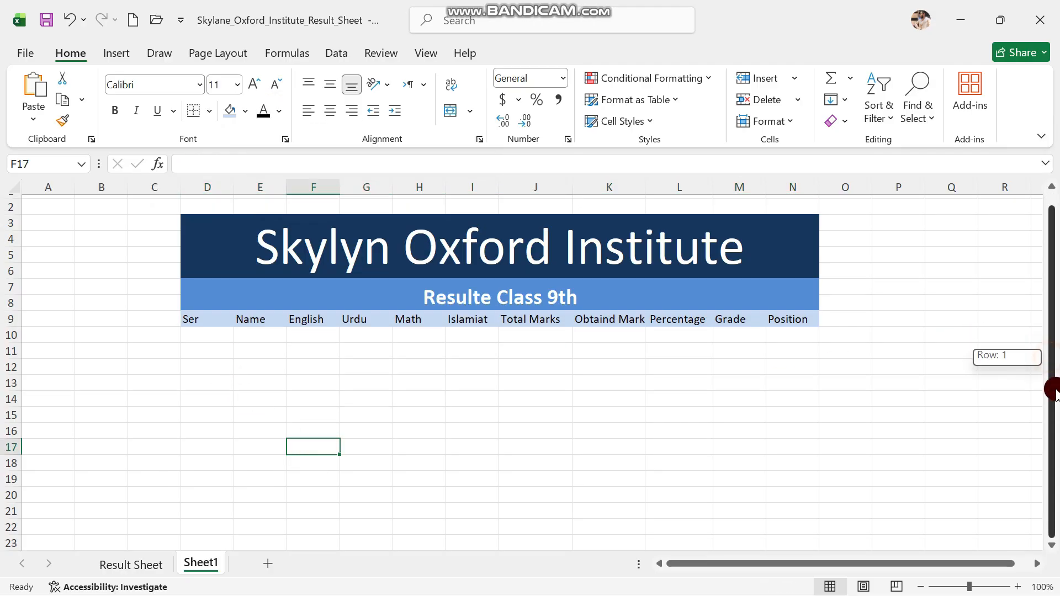
left_click(219, 333)
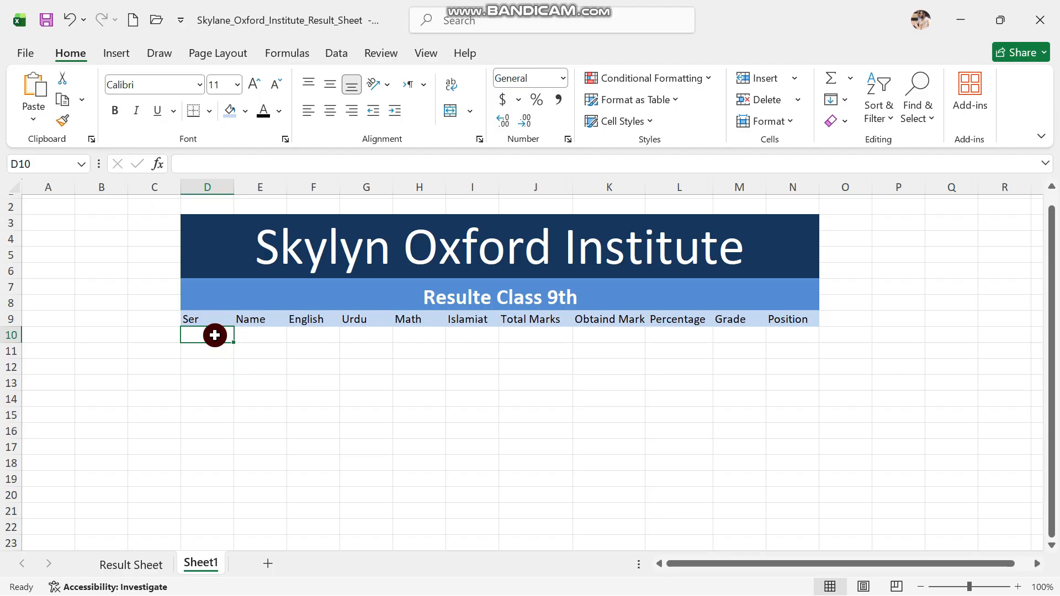
type("1")
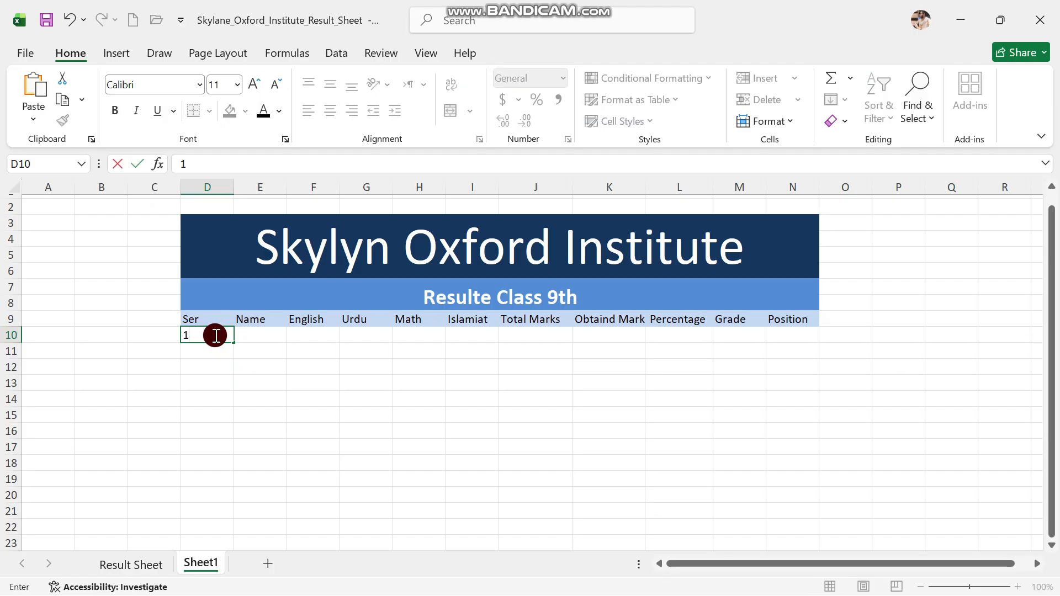
key("Return")
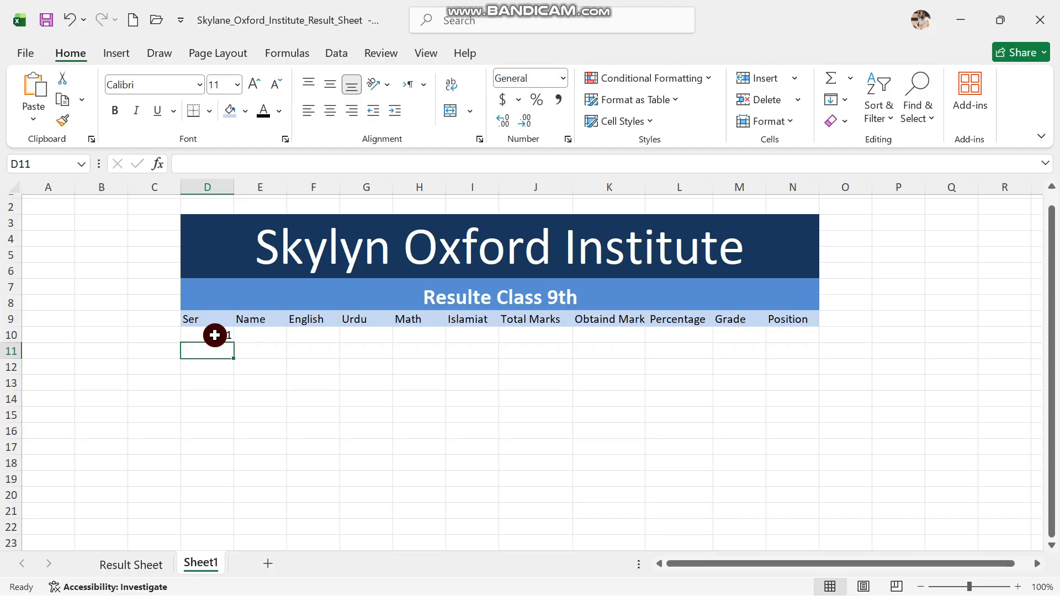
Step: Enter 2 in D11 and extend the serial number series from D10:D11 down to 10 in D19
type("2")
key("Return")
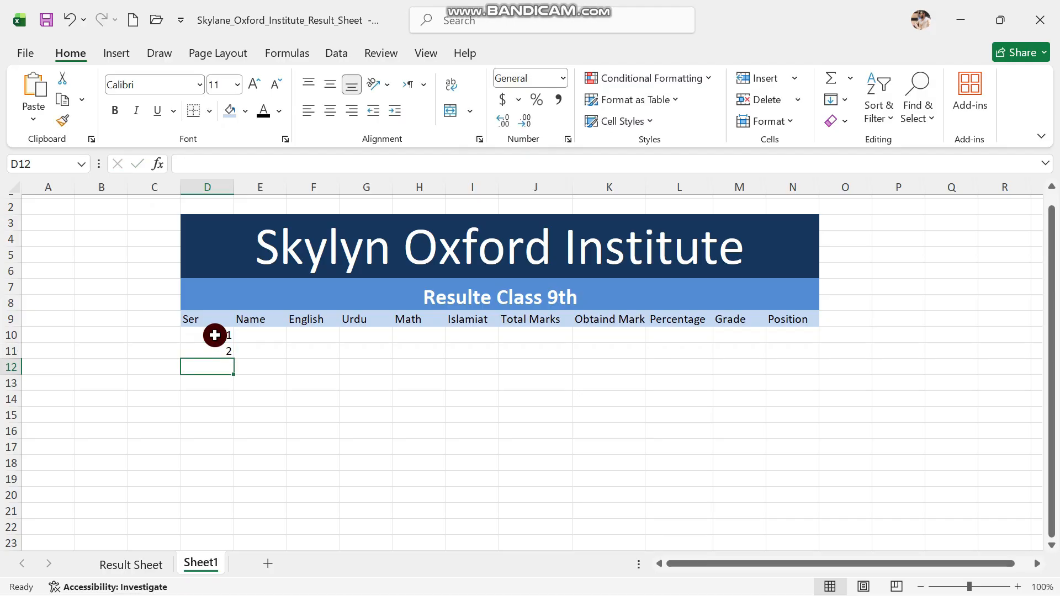
left_click(215, 335)
left_click_drag(215, 335, 221, 350)
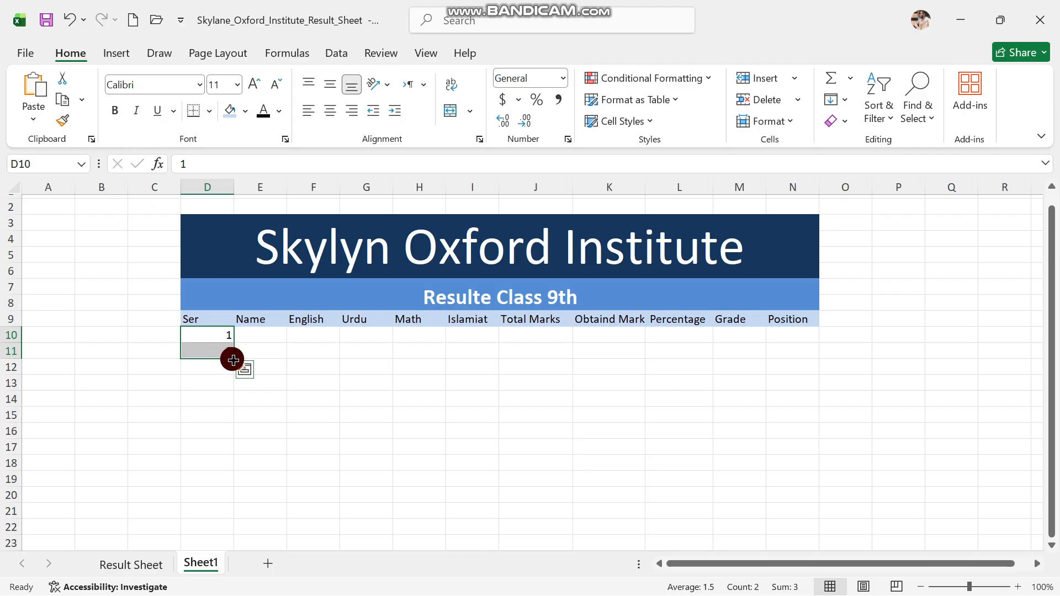
left_click_drag(235, 355, 223, 485)
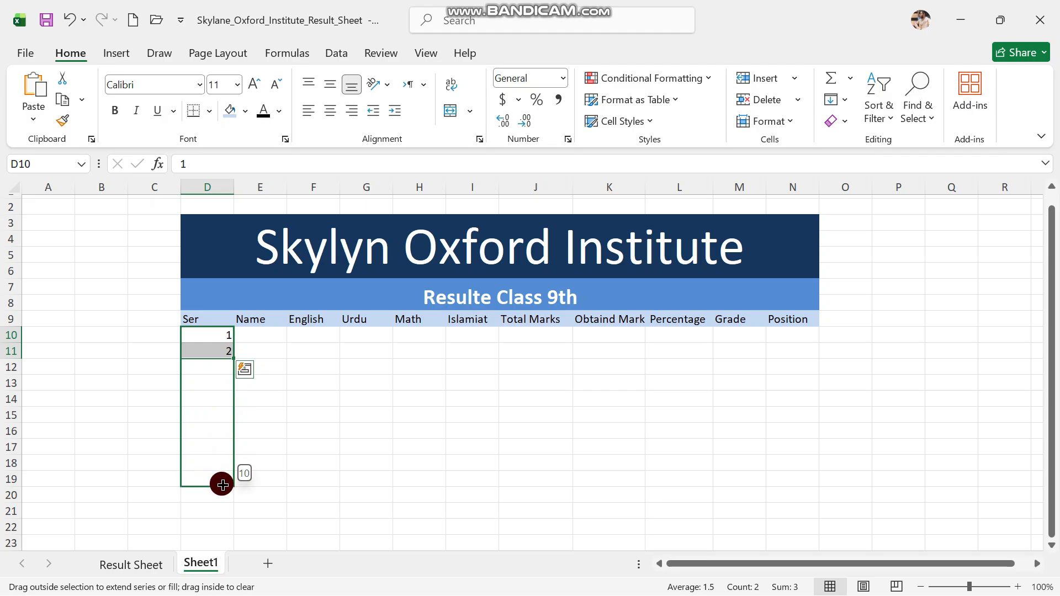
left_click_drag(225, 485, 224, 485)
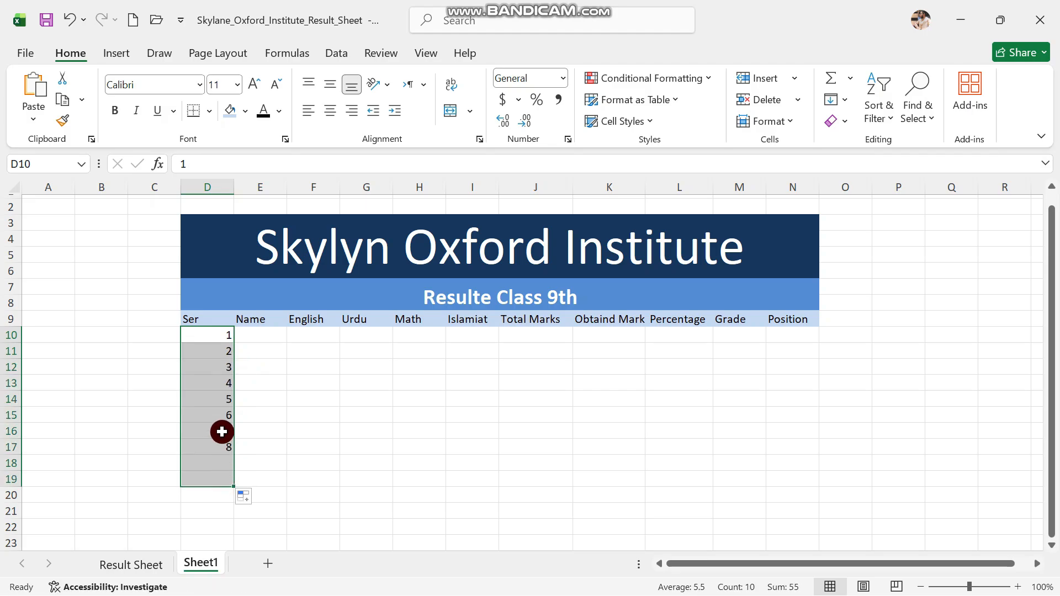
Step: Enter the ten students' names in E10:E19 under the Name header
left_click(247, 399)
scroll(229, 384, "down", 1)
left_click(277, 281)
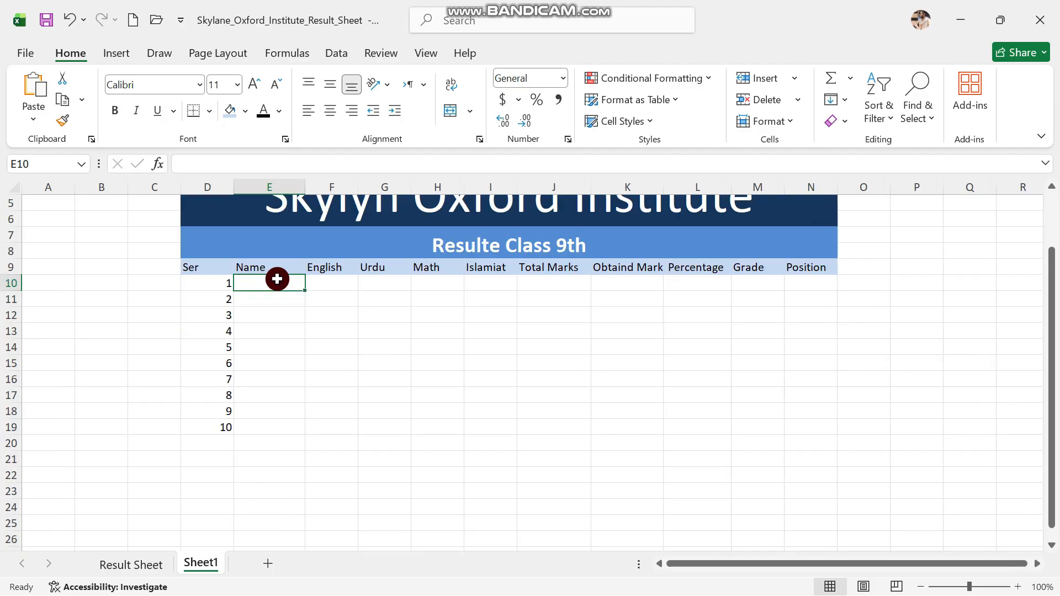
type("Muhammad")
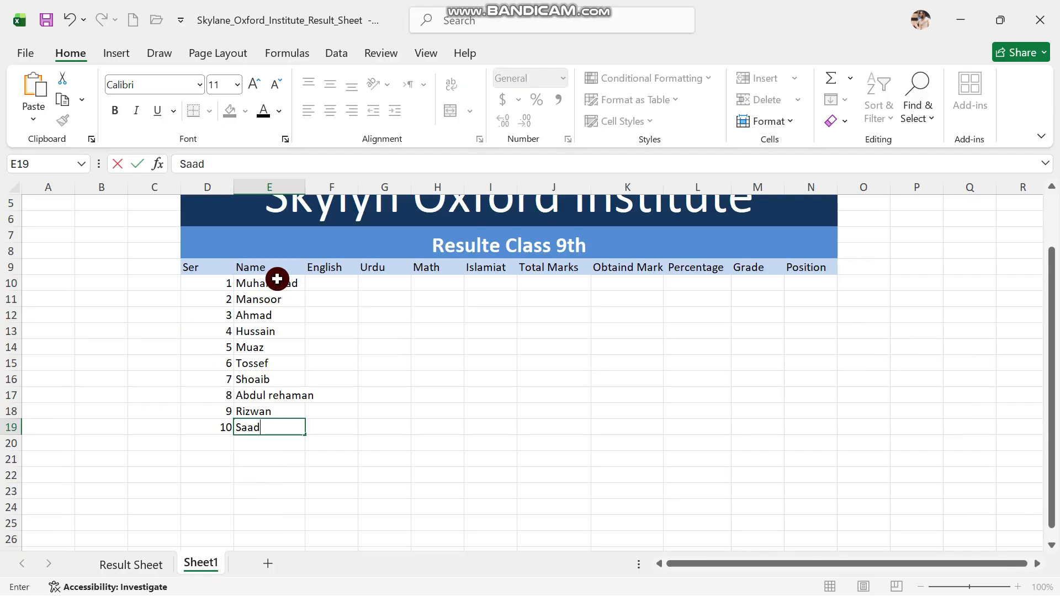
left_click(276, 282)
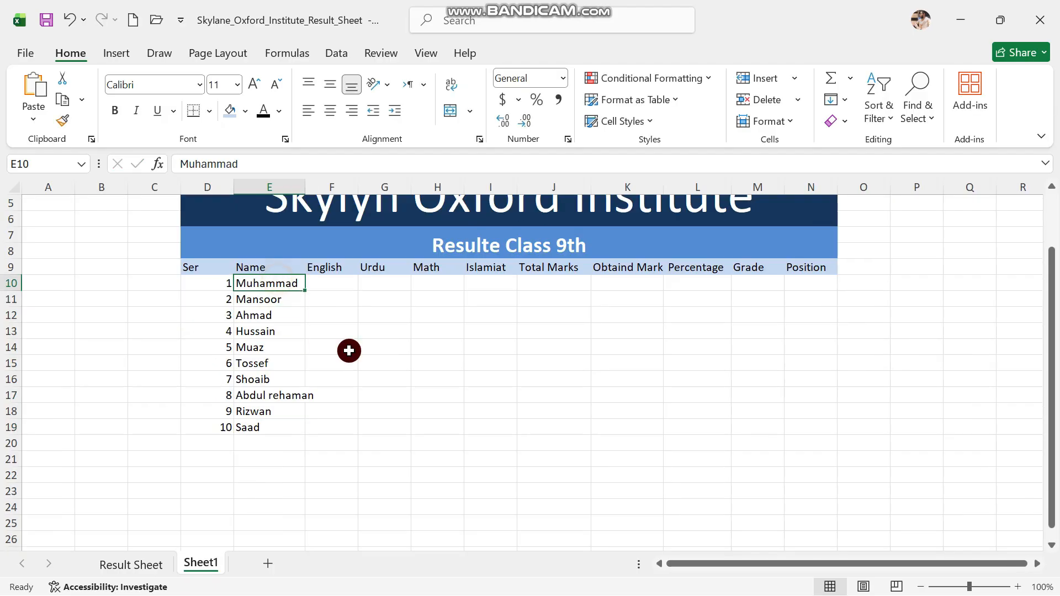
Step: Widen column E so that the longest student name in E17 fits
left_click(278, 400)
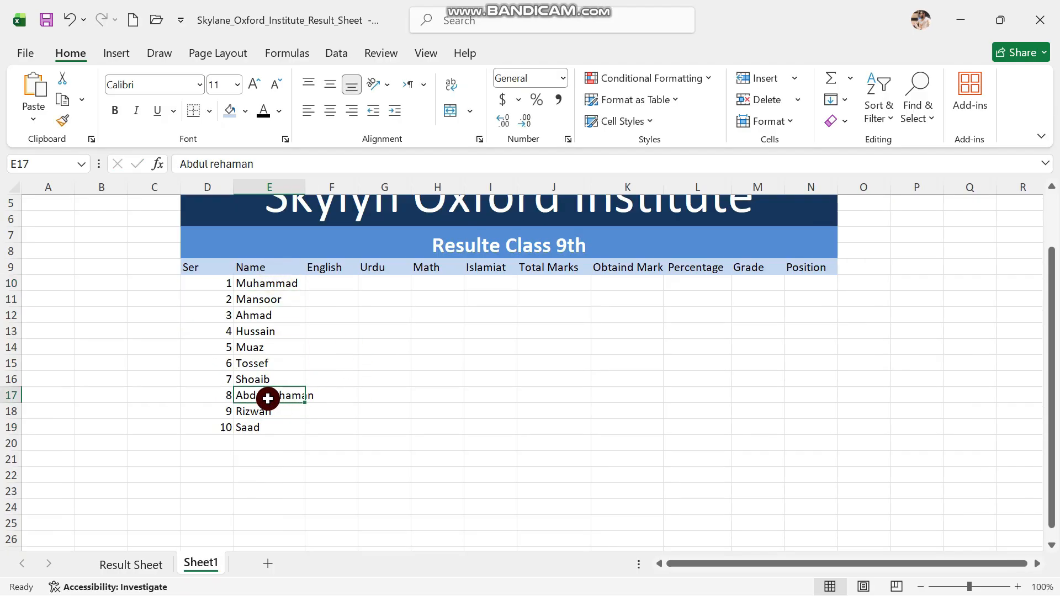
scroll(282, 359, "up", 1)
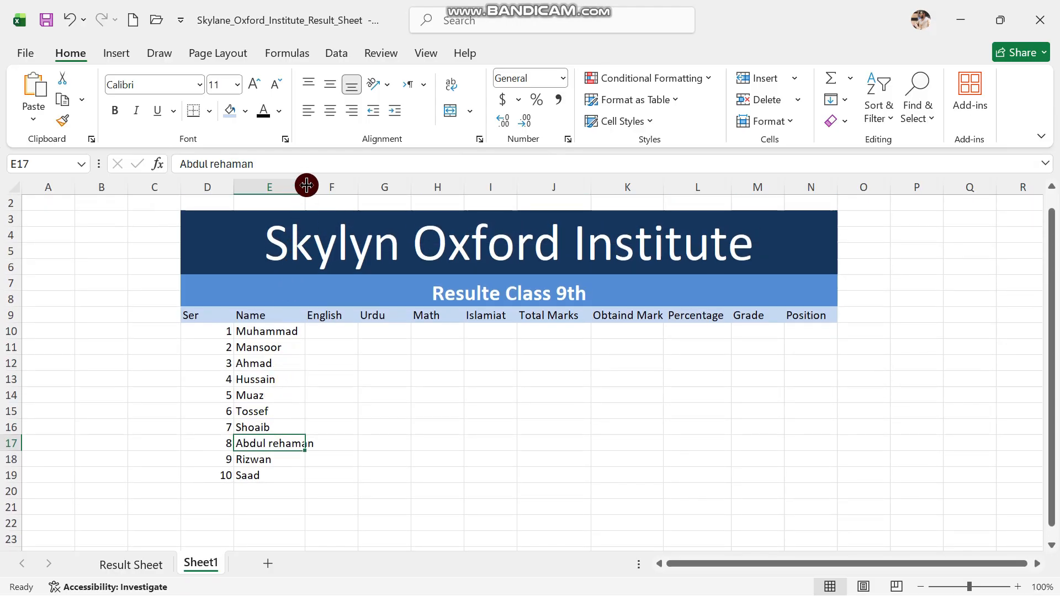
left_click_drag(307, 185, 317, 192)
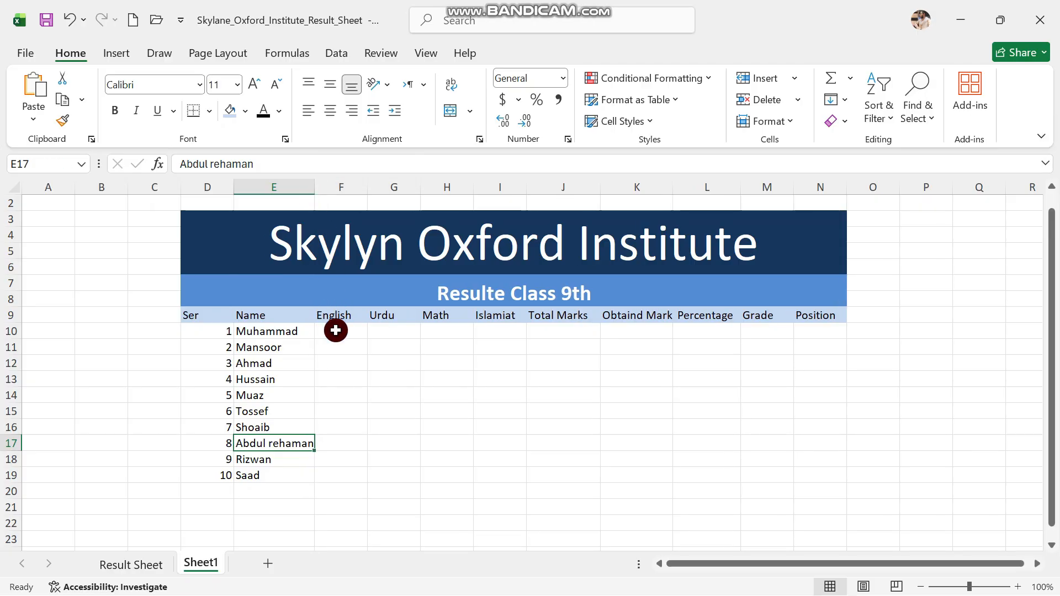
left_click(353, 392)
Step: Format D10:N19 as a table with a light blue style with gridlines, leaving the option for existing headers off
left_click_drag(217, 332, 816, 467)
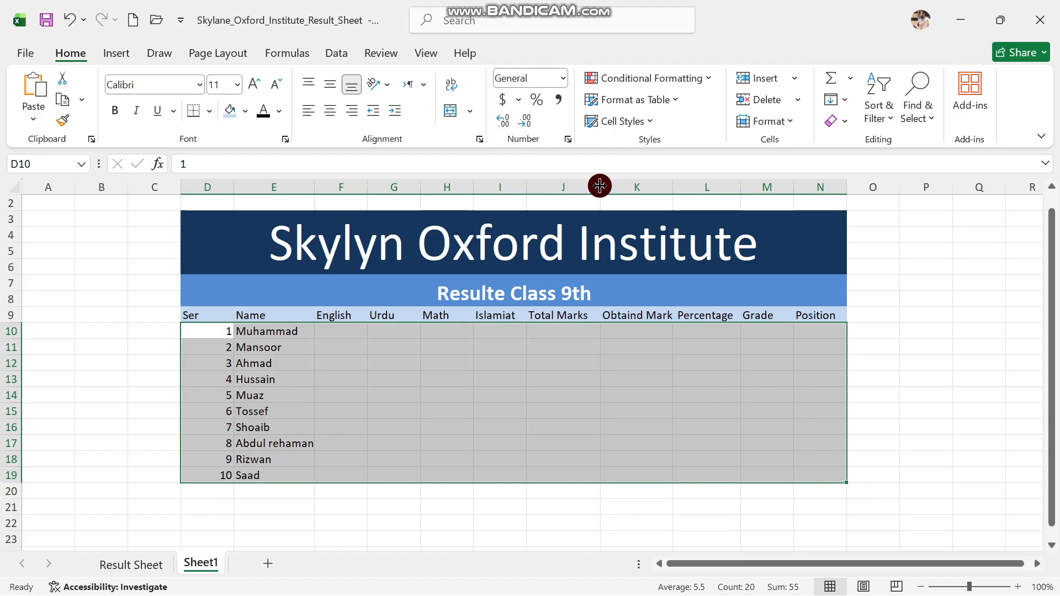
left_click(670, 107)
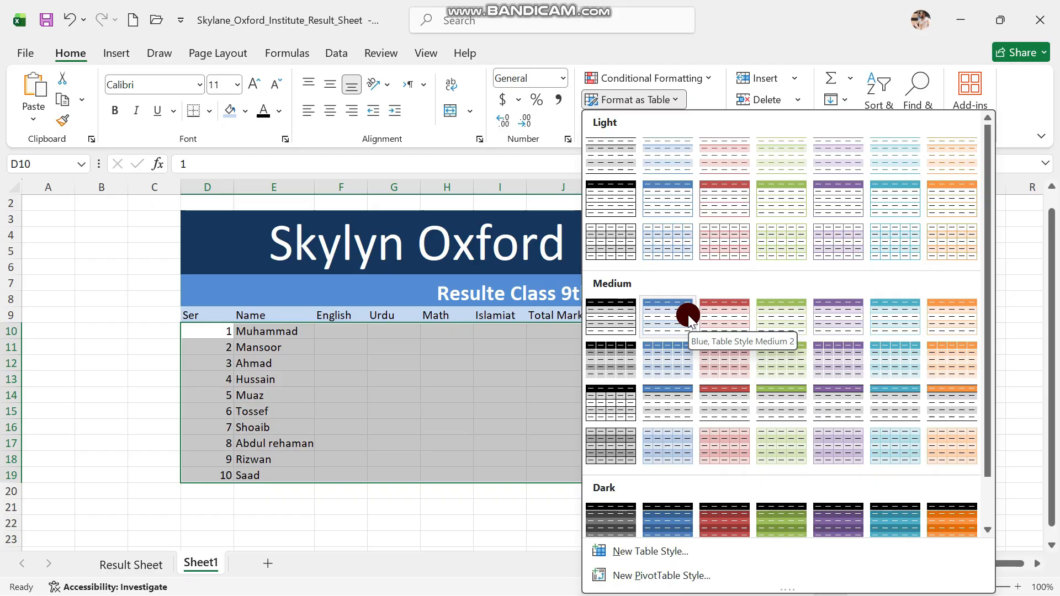
left_click(687, 241)
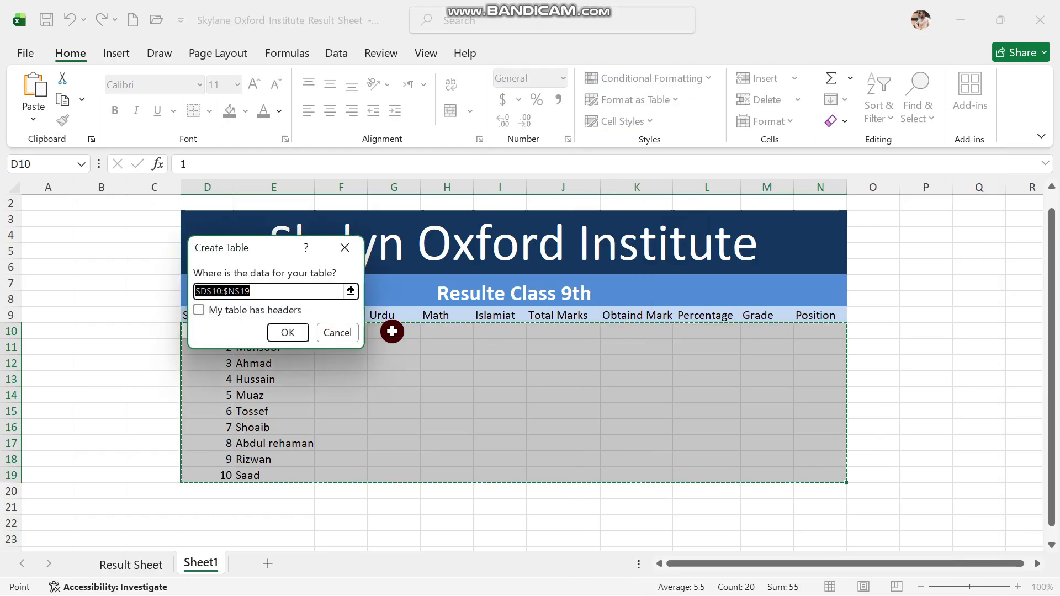
left_click(285, 332)
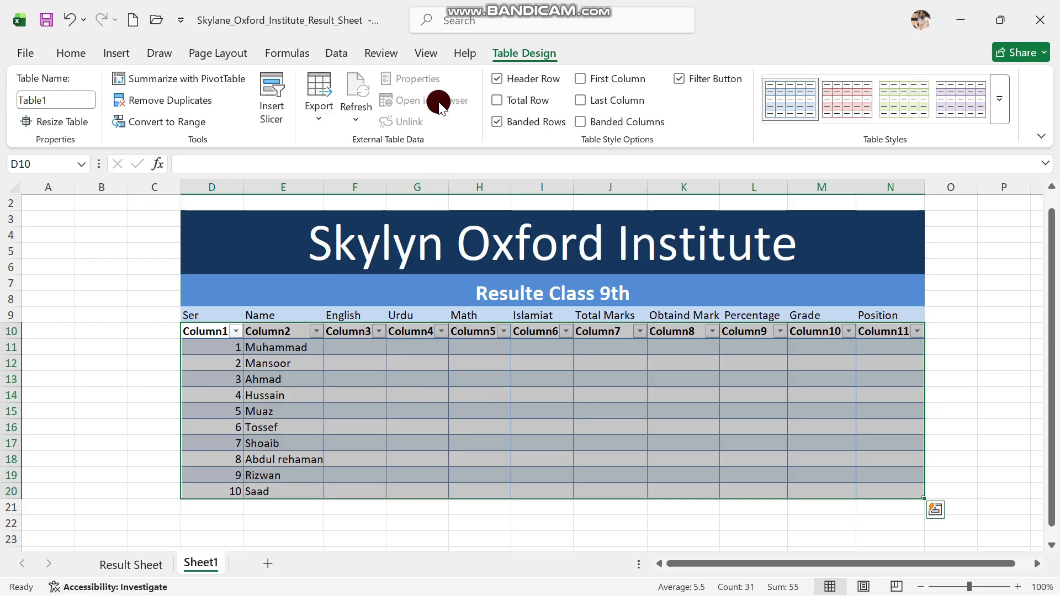
Step: Turn off the header row of the new student table, keeping its banded rows
left_click(497, 79)
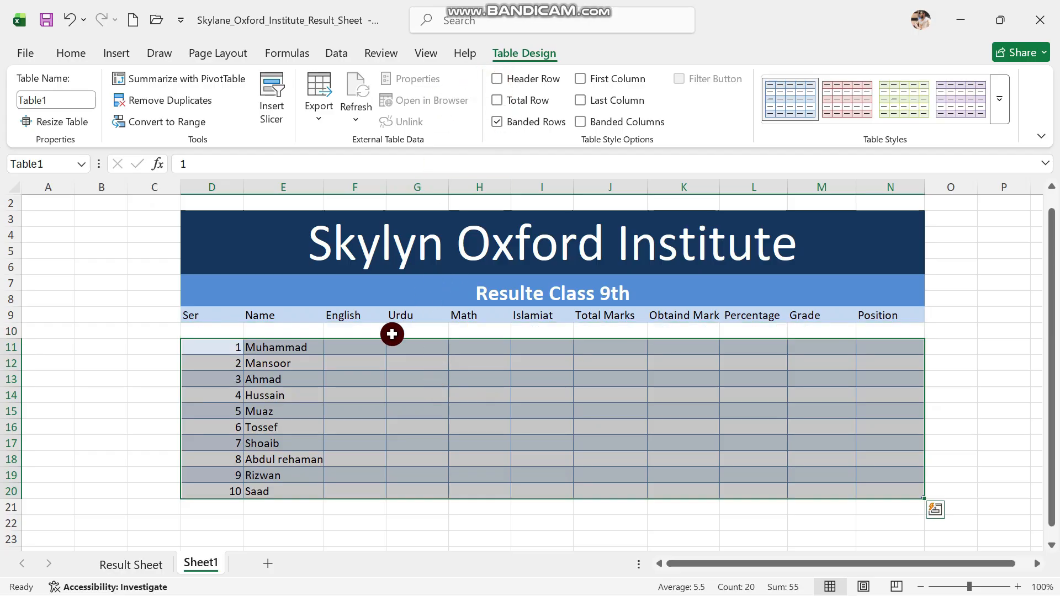
left_click(497, 79)
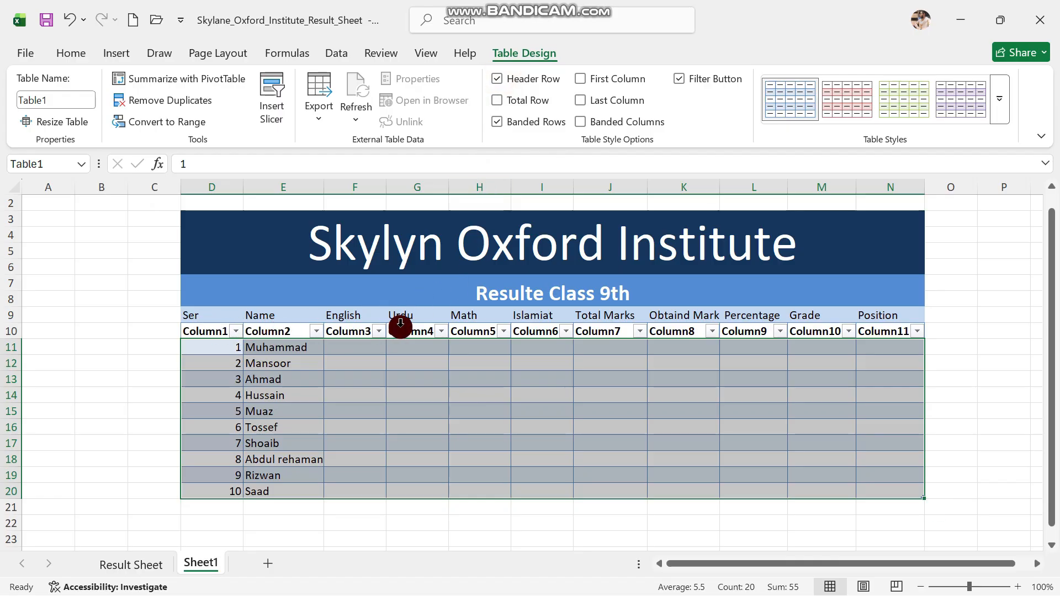
left_click(496, 79)
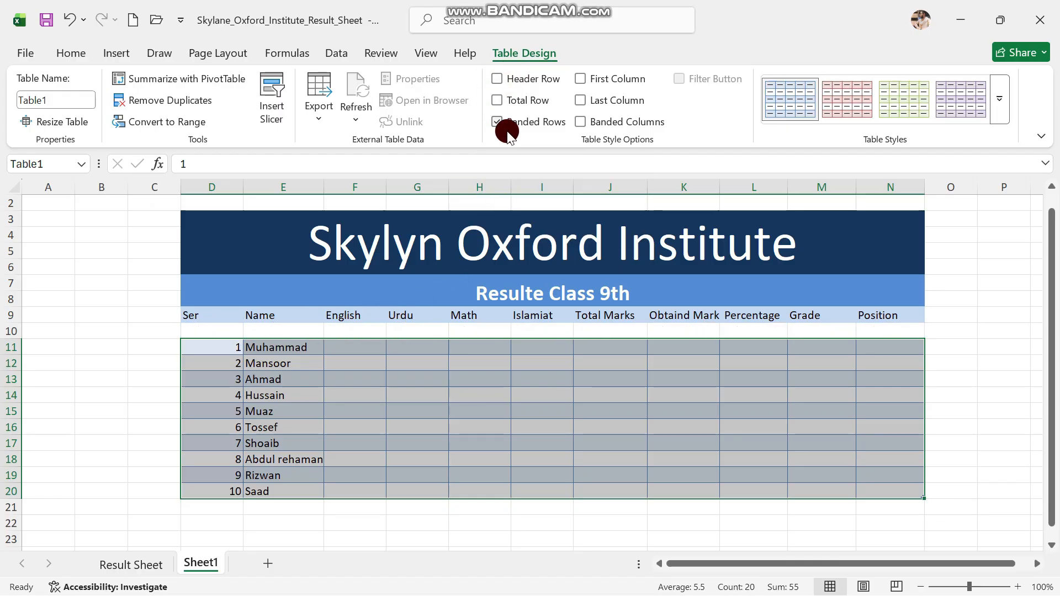
left_click(504, 127)
left_click(536, 359)
left_click(312, 537)
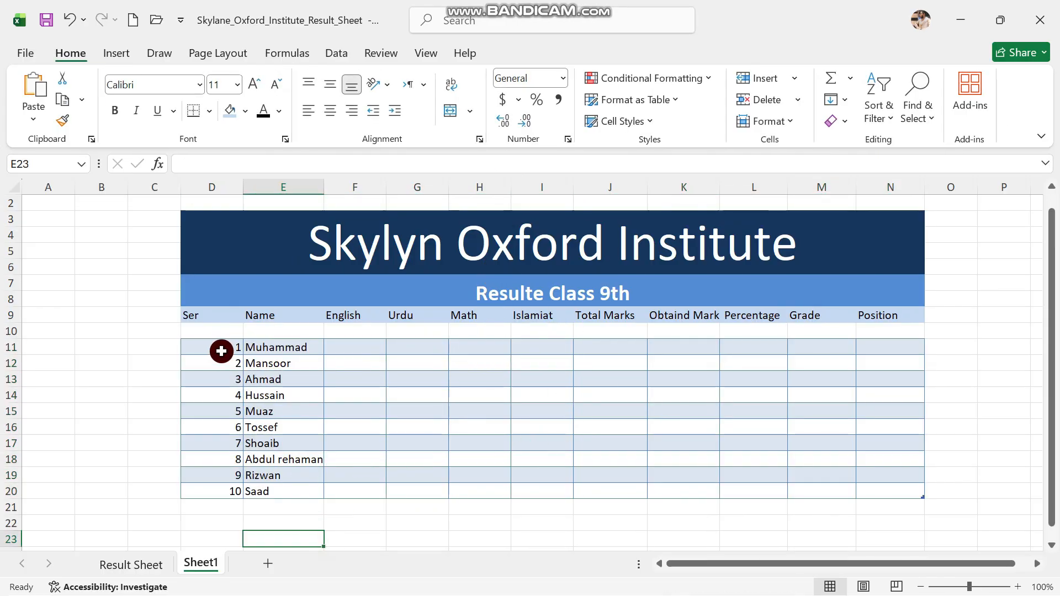
Step: Try the student table D11:N20 without banded rows, and turn the row banding back on
left_click(221, 350)
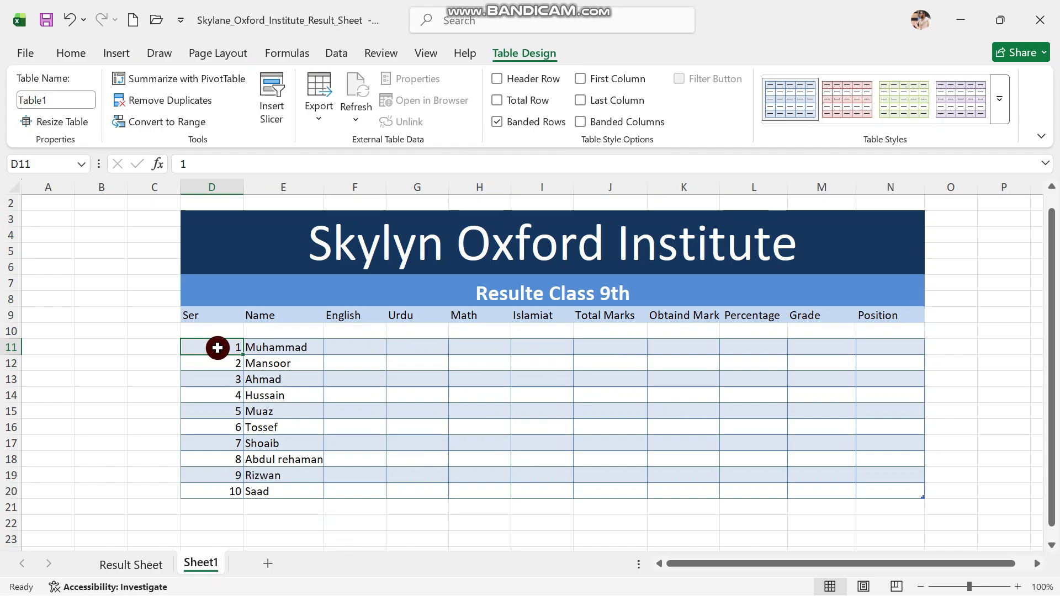
left_click_drag(218, 347, 939, 490)
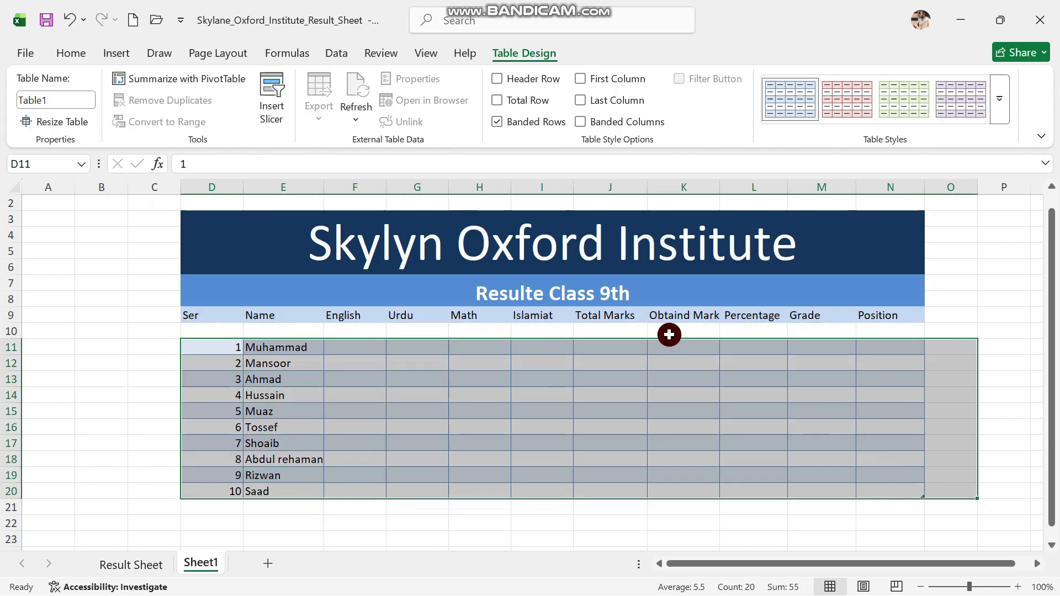
left_click(412, 377)
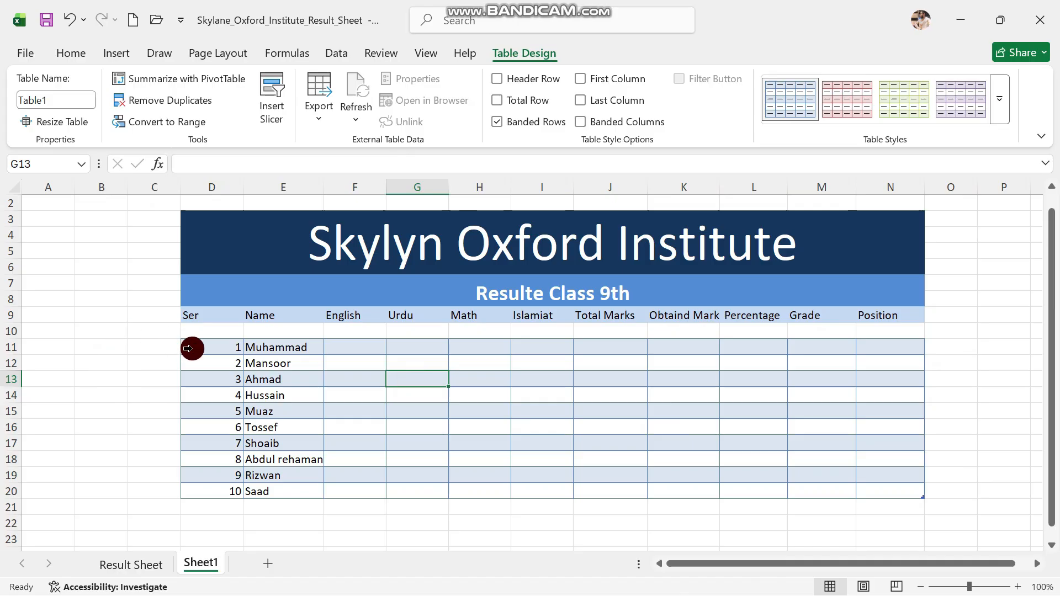
left_click_drag(189, 348, 432, 491)
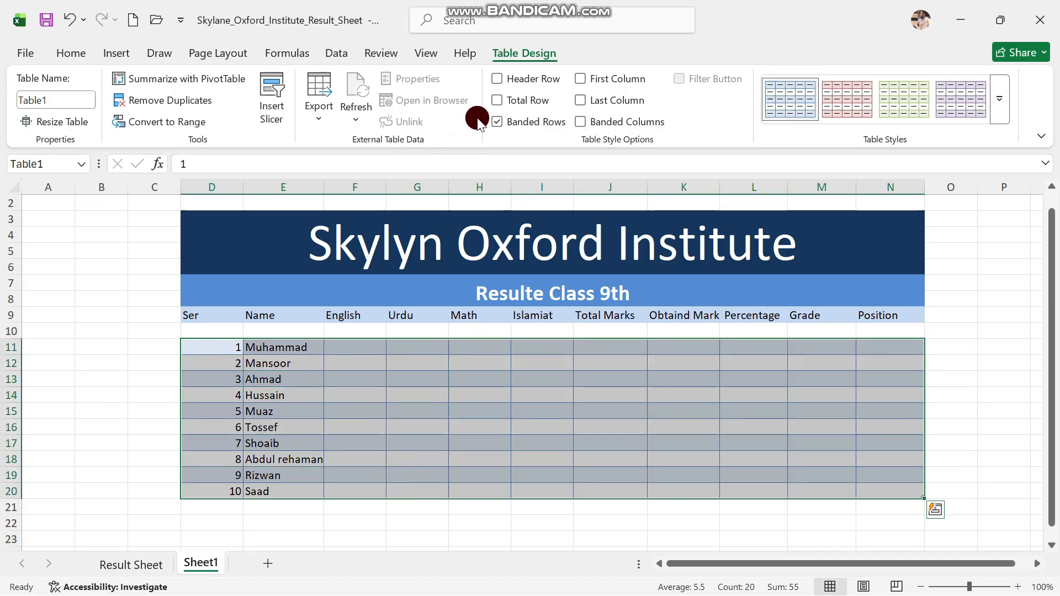
left_click(497, 121)
left_click(481, 440)
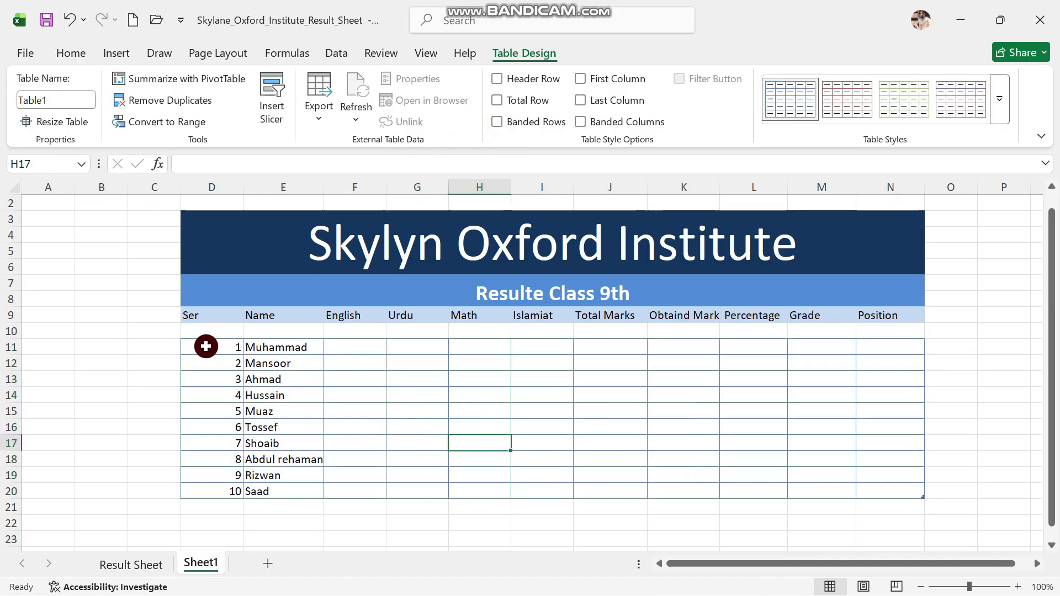
left_click_drag(206, 346, 890, 490)
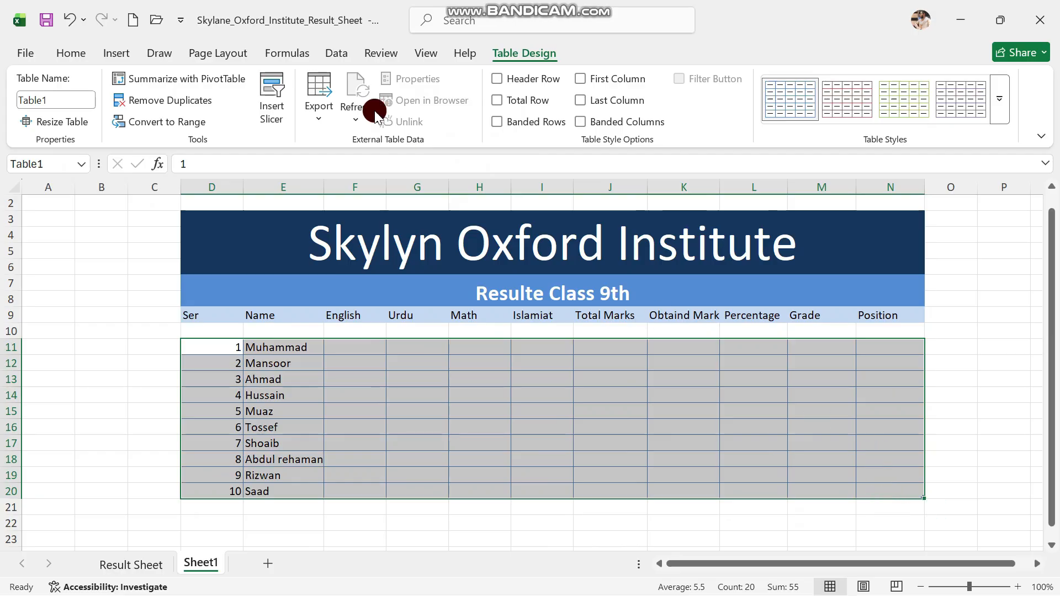
left_click(504, 122)
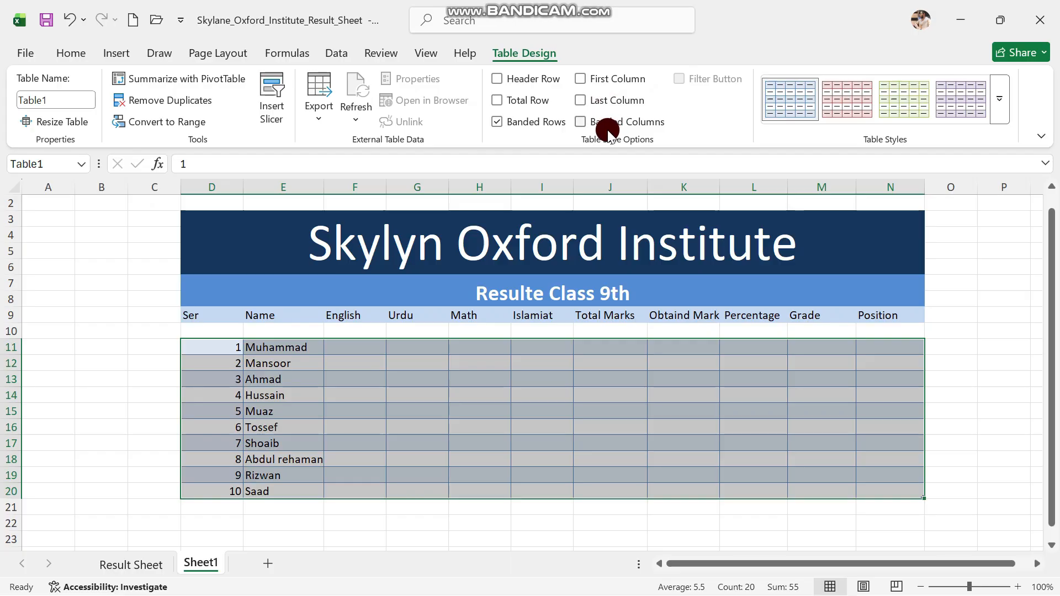
Step: Move the student table up one row so it starts at D10, directly beneath the column headers
left_click(181, 339)
left_click_drag(180, 340, 206, 333)
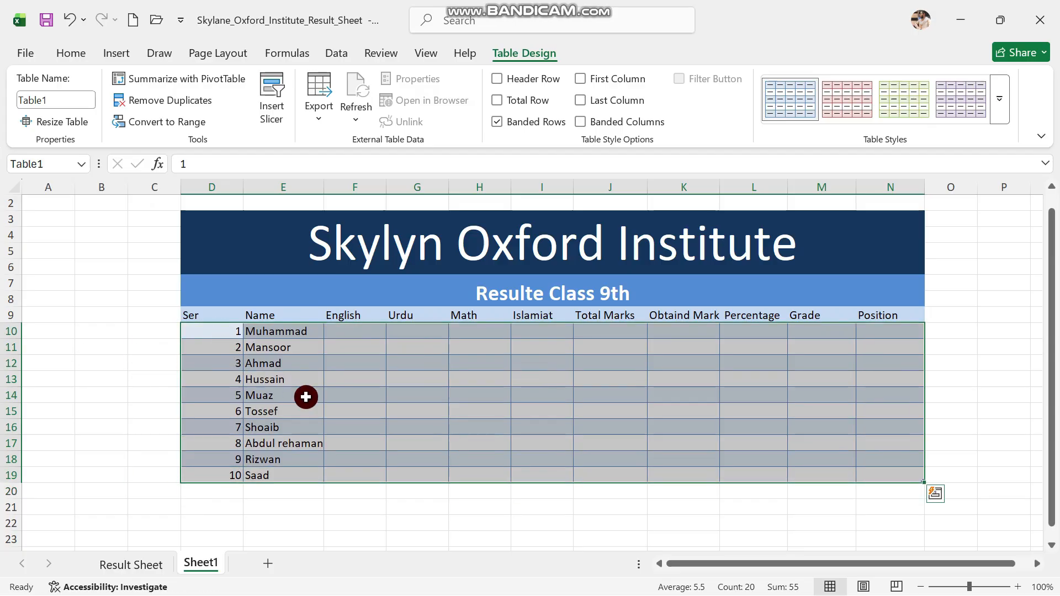
left_click(354, 508)
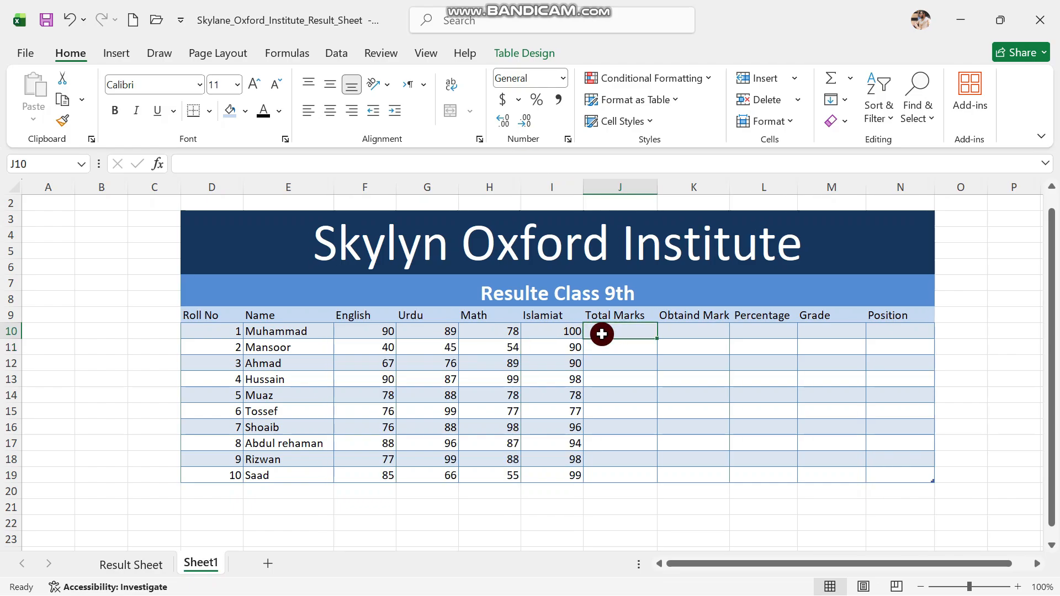
Step: Enter 400 as the Total Marks in J10 and copy it down to J19 for all students
type("4")
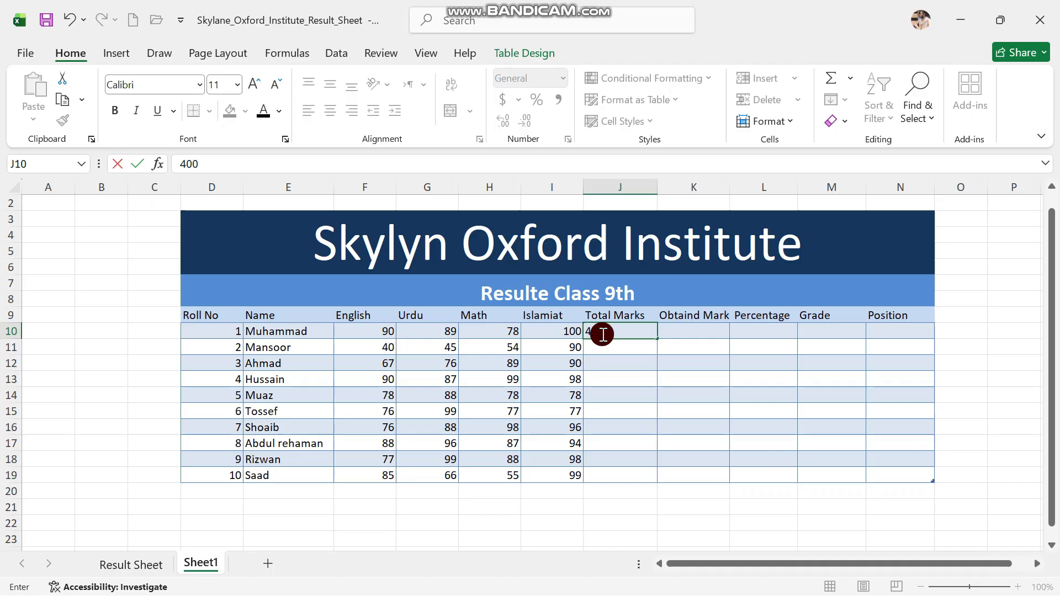
type("00")
key("Return")
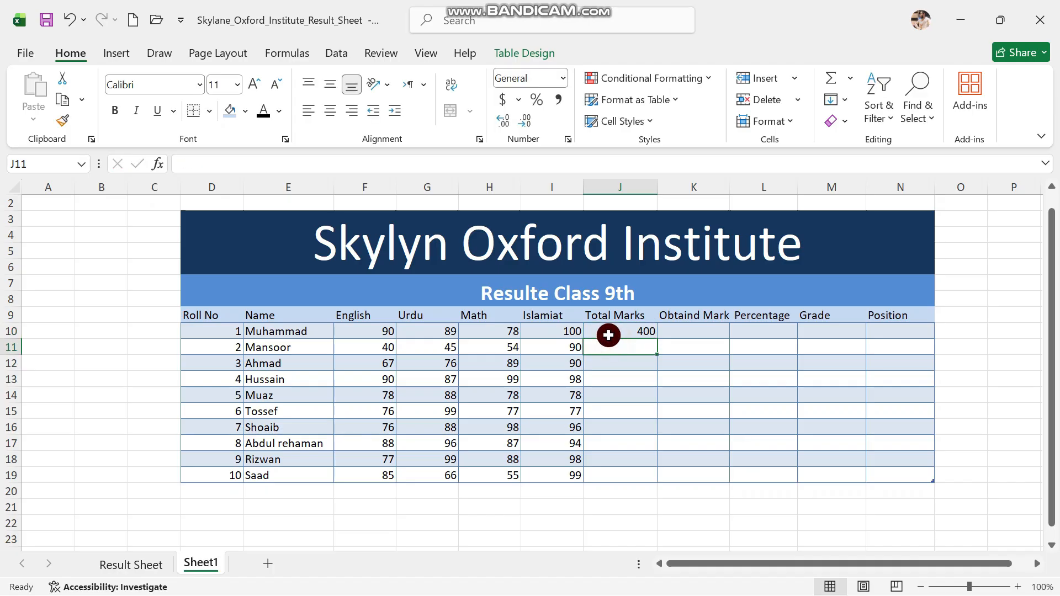
left_click(611, 333)
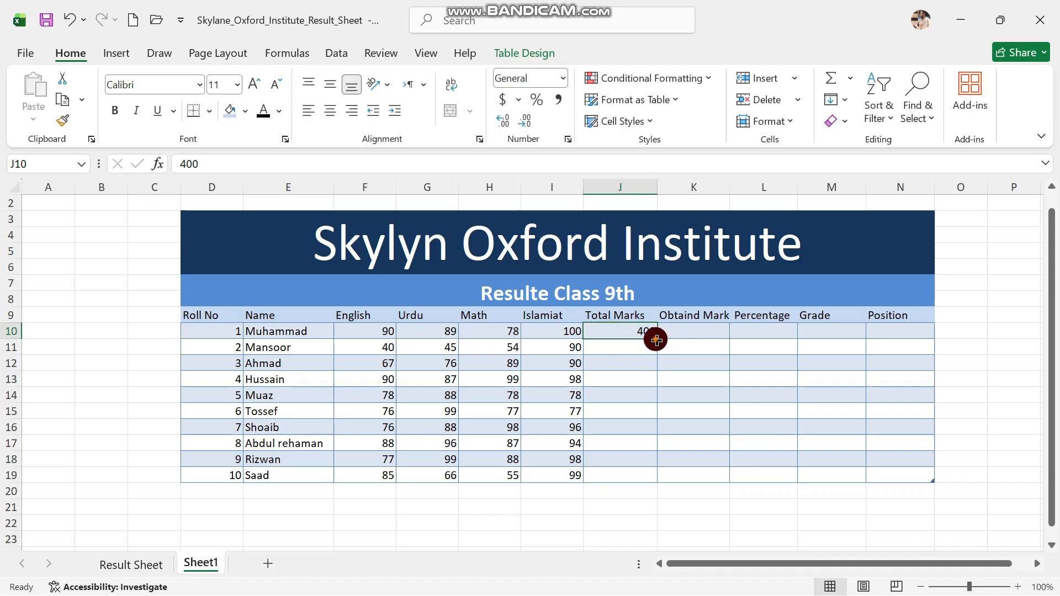
left_click_drag(657, 339, 665, 475)
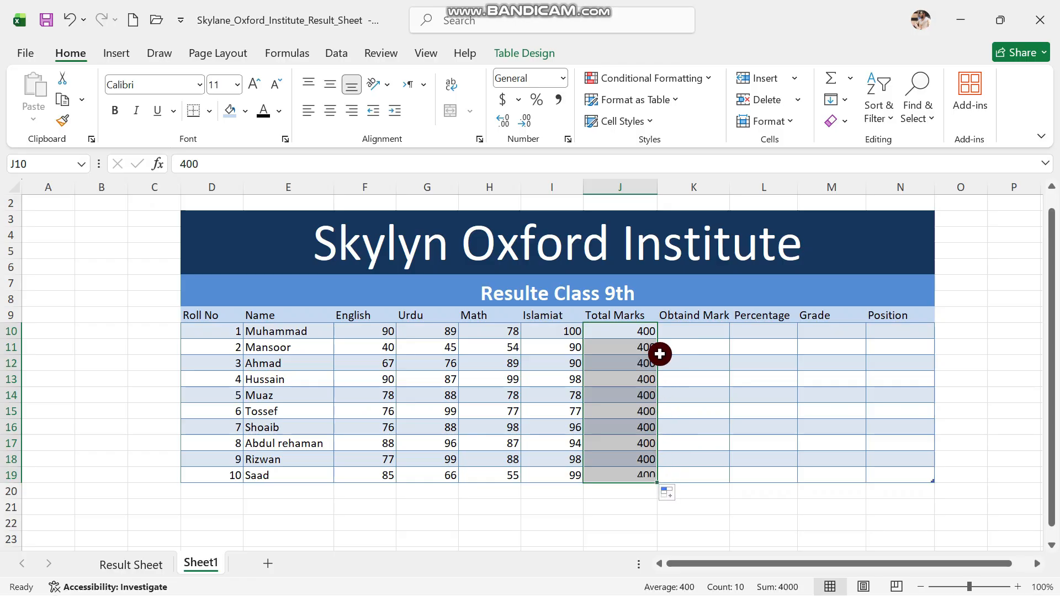
Step: Calculate the obtained marks in K10 with a SUM of the first student's English through Islamiat marks, F10:I10
left_click(675, 329)
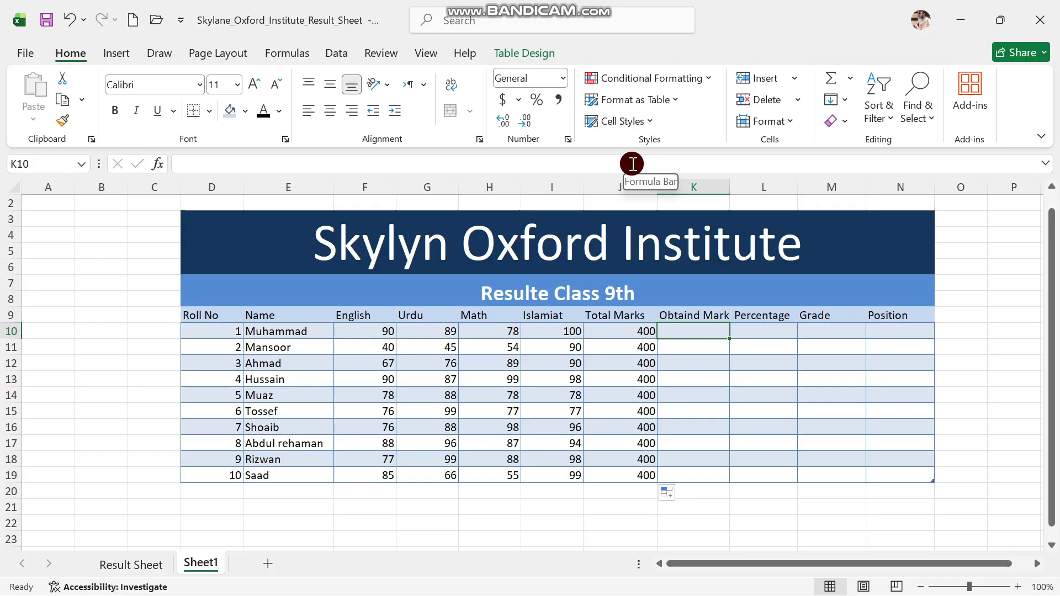
type("=")
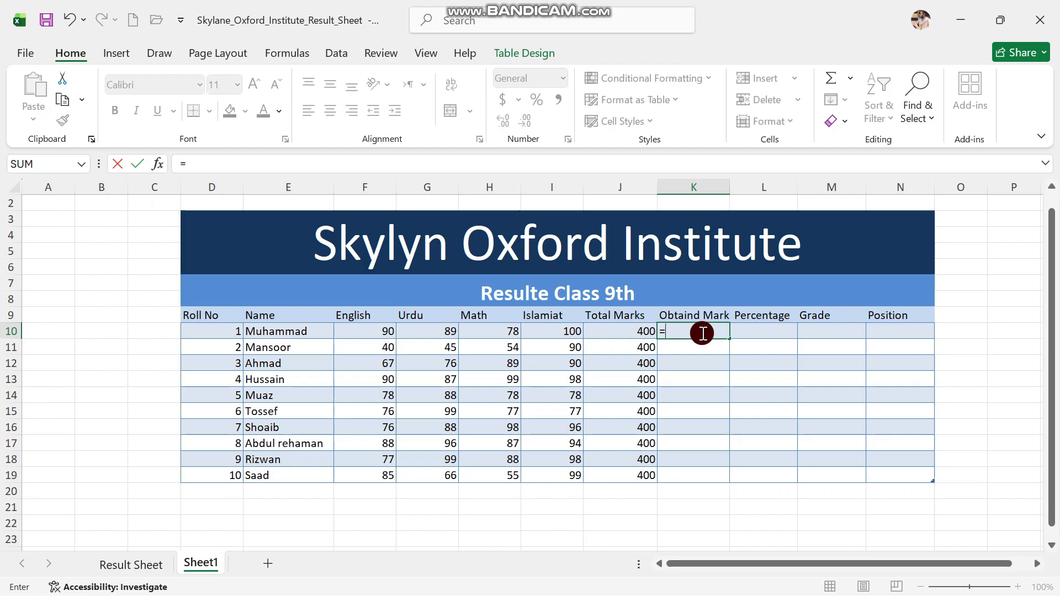
type("sum")
key("Tab")
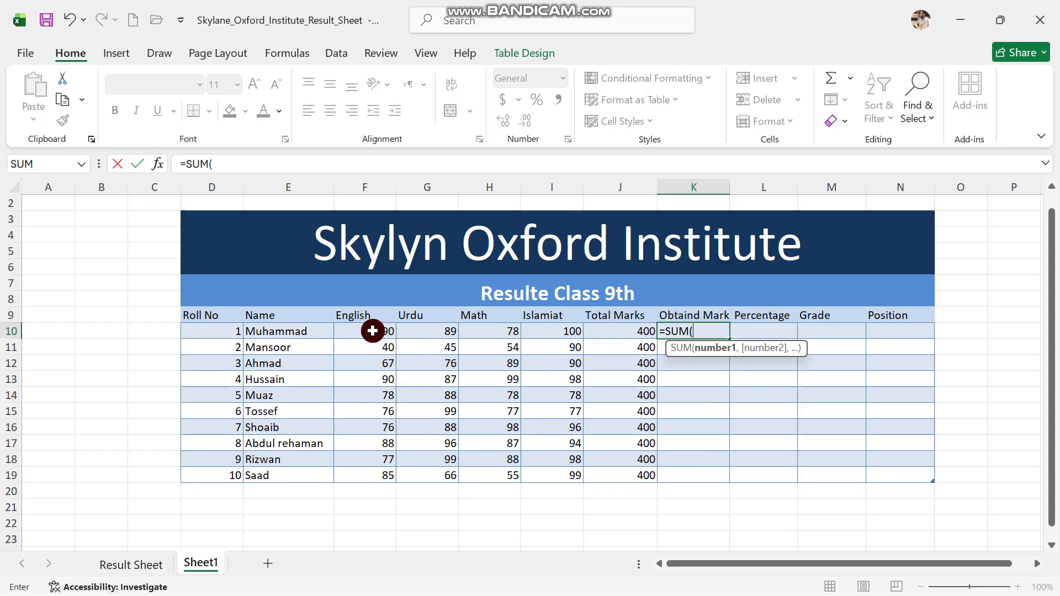
left_click_drag(373, 331, 538, 330)
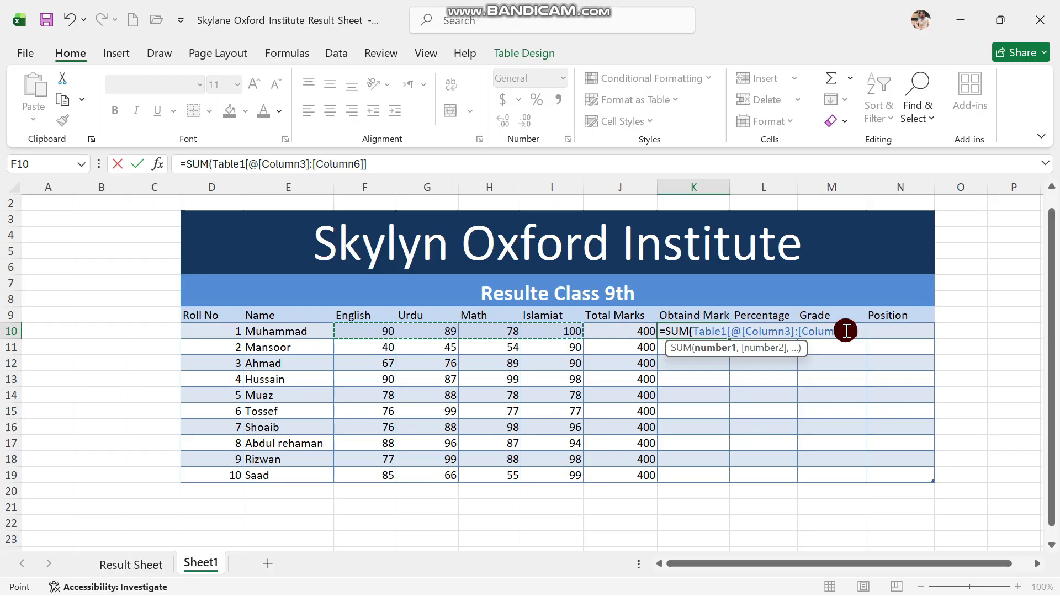
type(")")
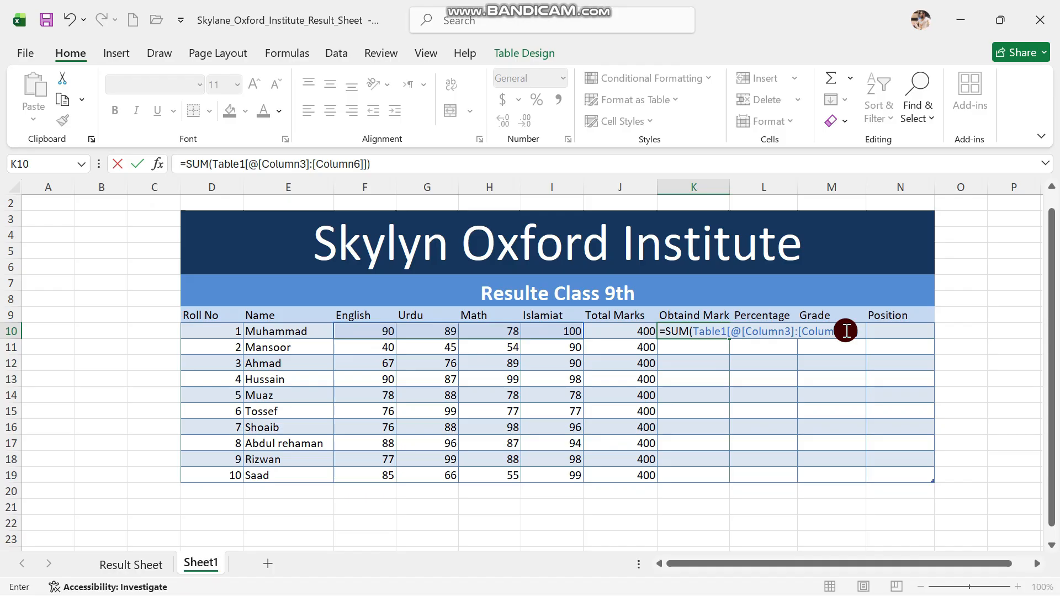
key("Return")
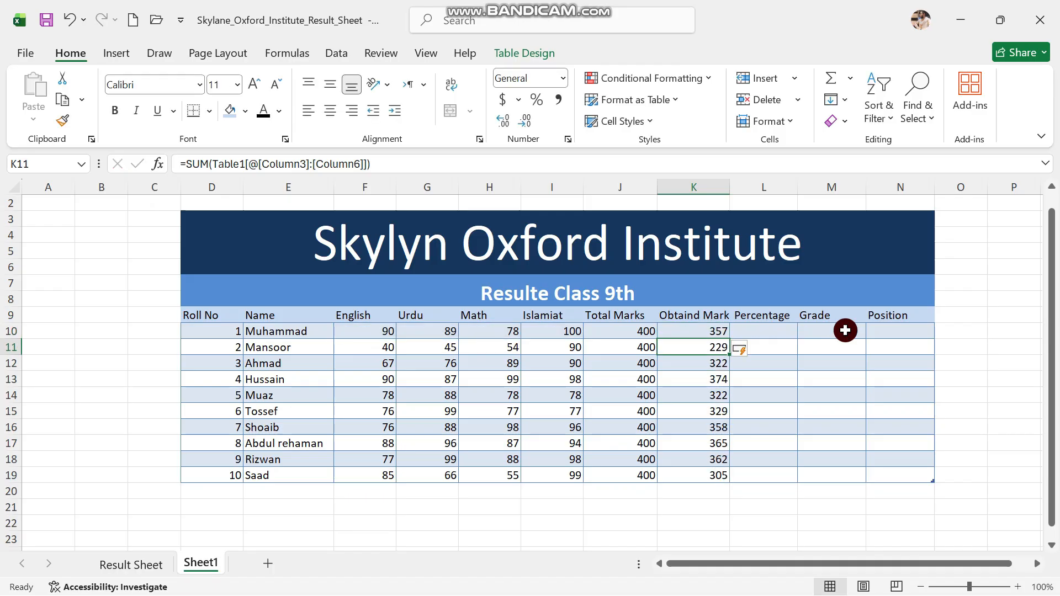
left_click(714, 332)
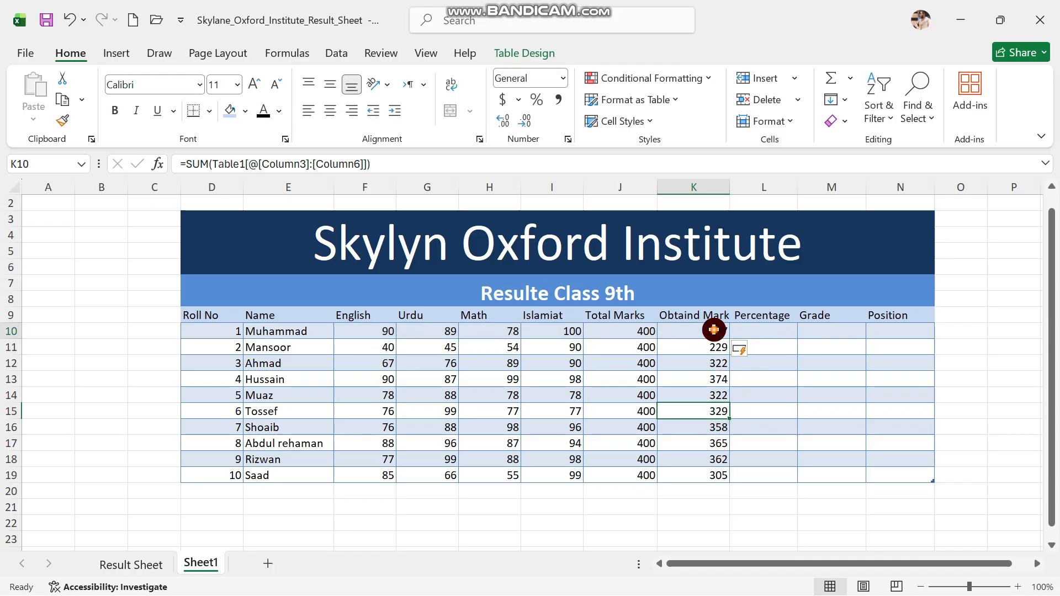
Step: Calculate the Percentage in L10 by dividing the obtained marks by the total marks and multiplying by 100
scroll(765, 334, "right", 1)
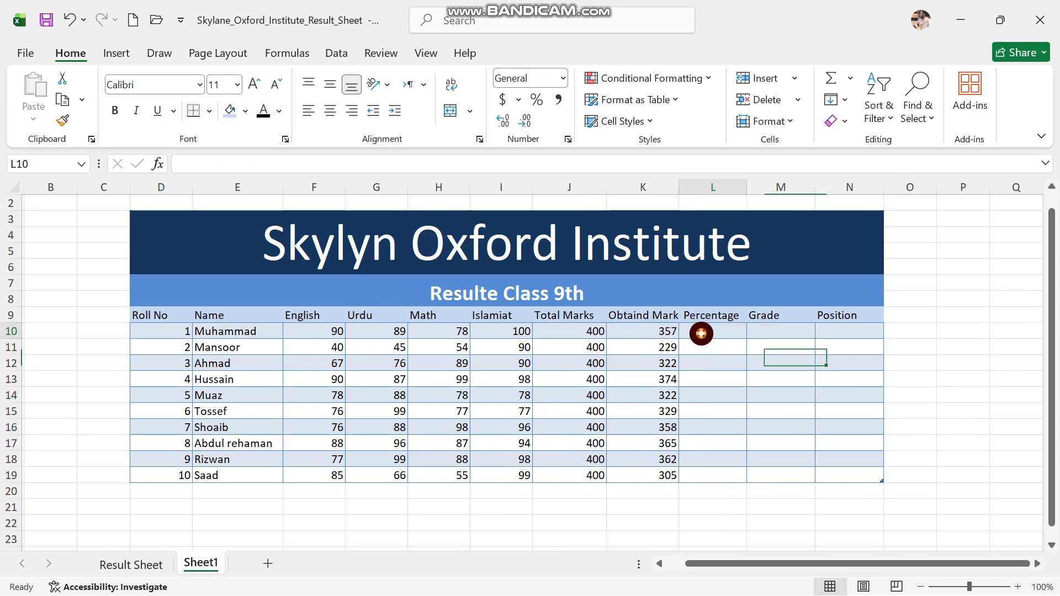
left_click(702, 332)
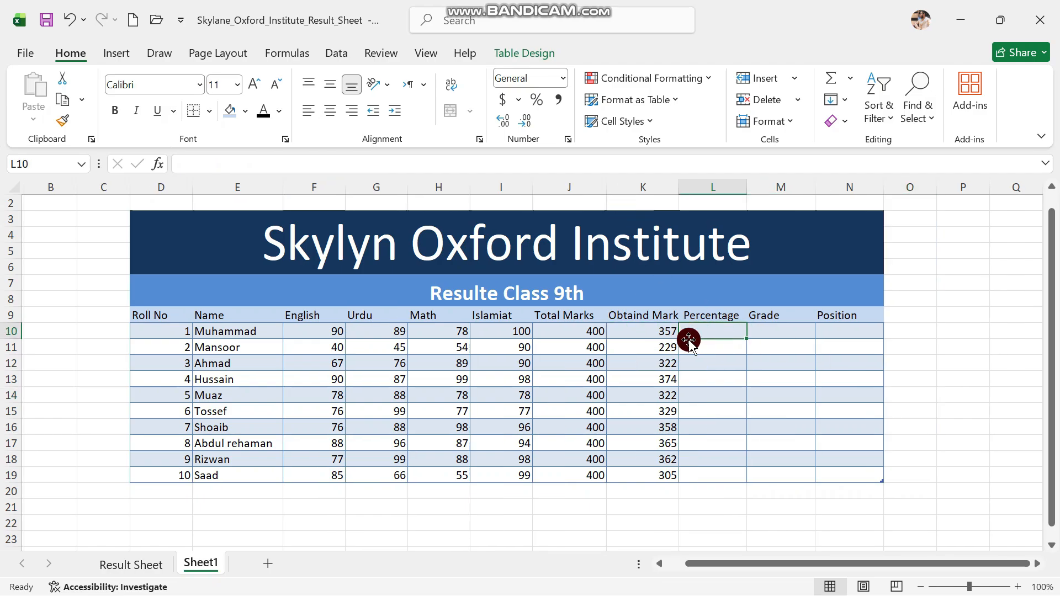
type("=(")
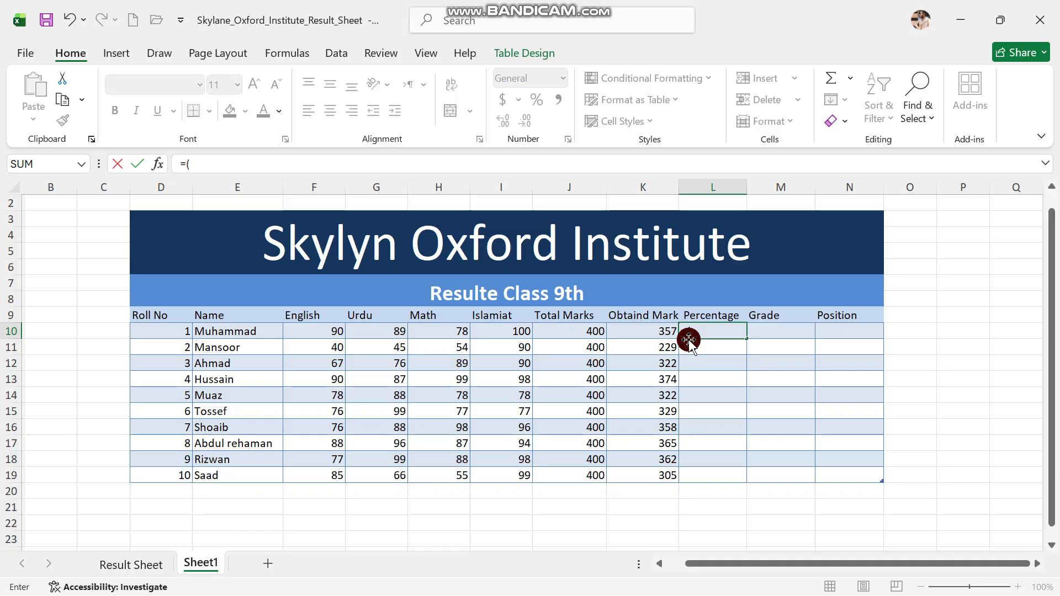
left_click(635, 333)
type("/")
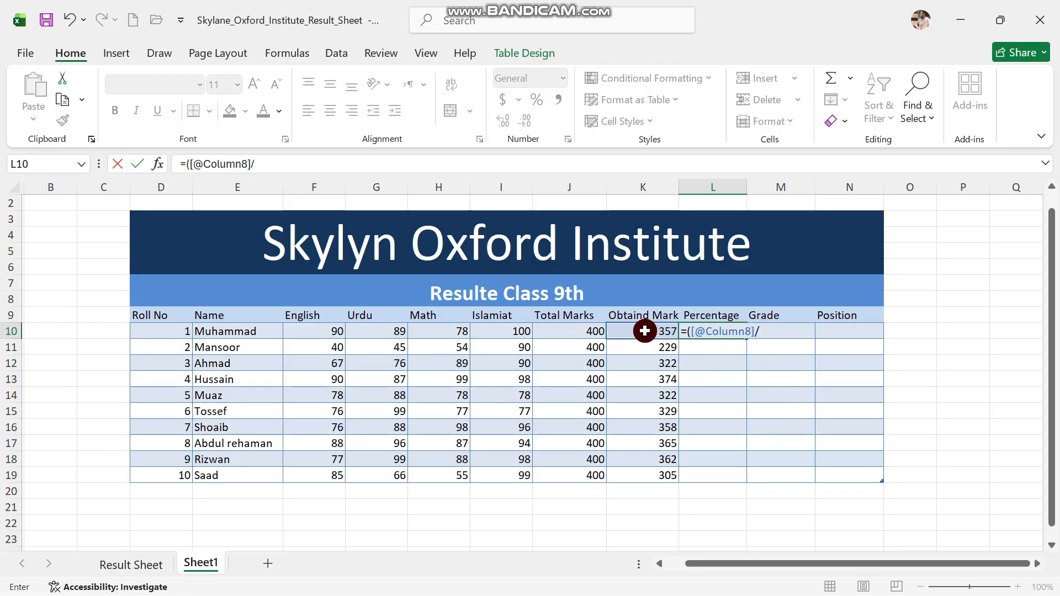
left_click(560, 331)
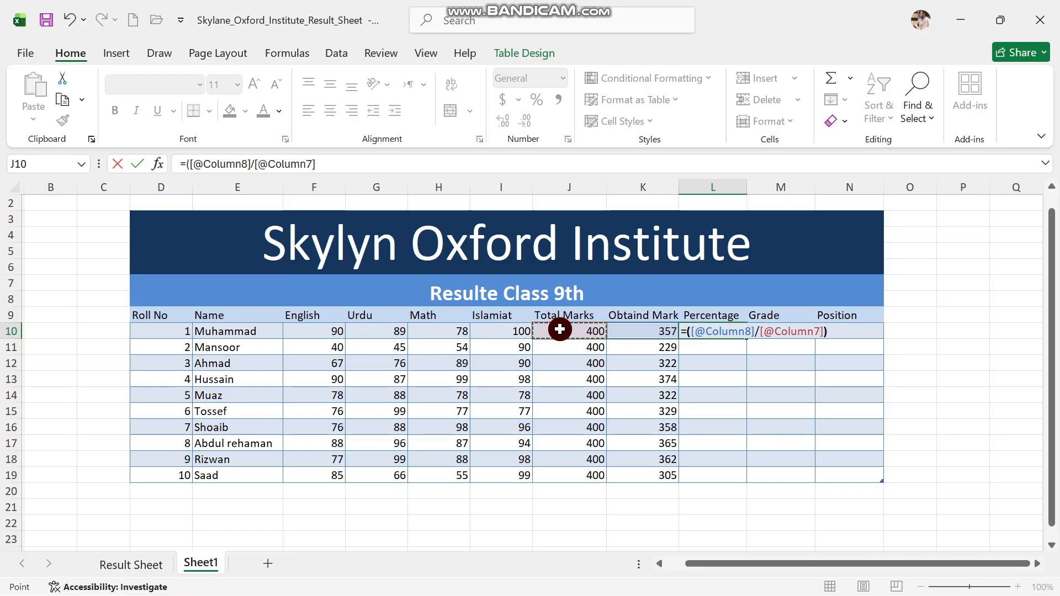
type(")")
type("*100")
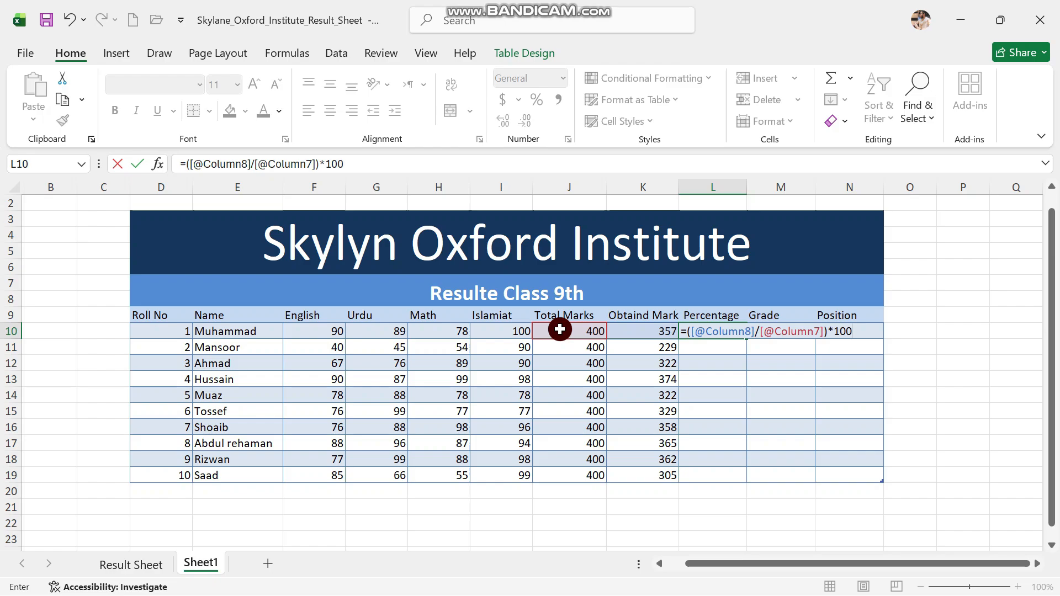
key("Return")
Step: Start an IF formula for the Grade in M10 that returns "A+" when the percentage in L10 is >=80
left_click(771, 332)
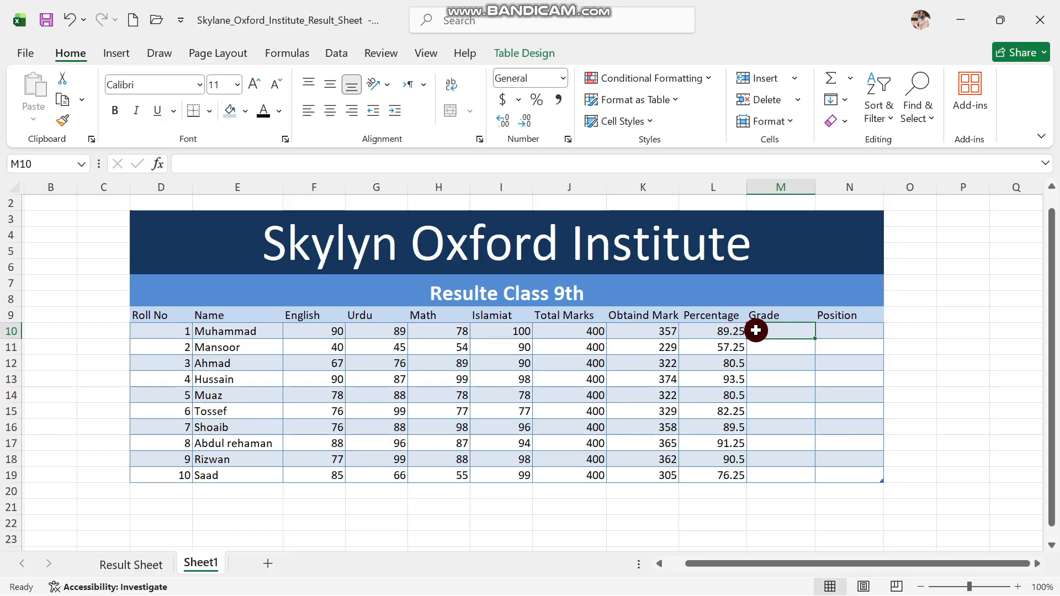
type("=if")
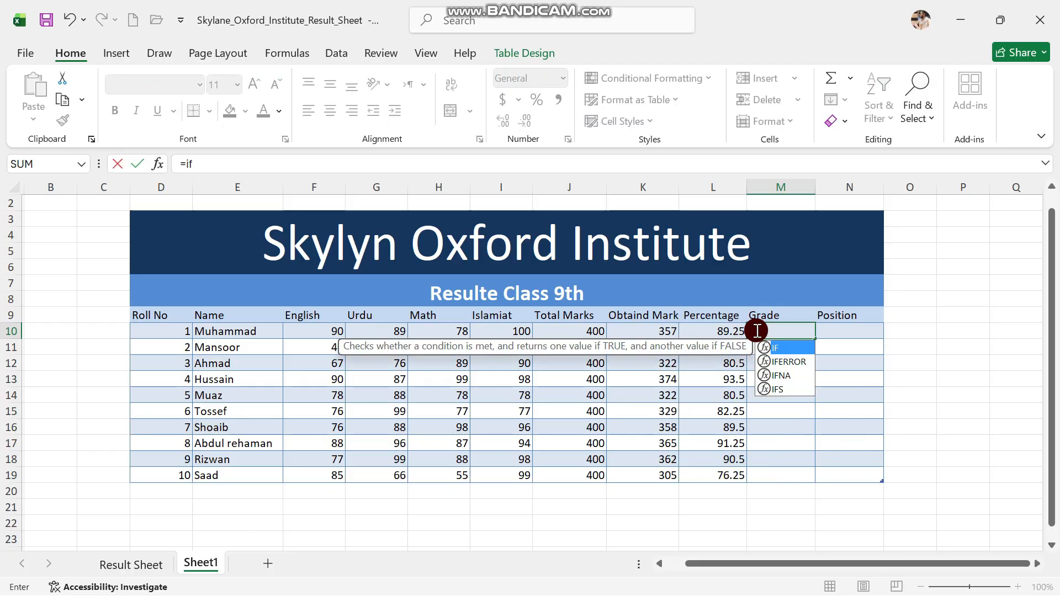
key("Tab")
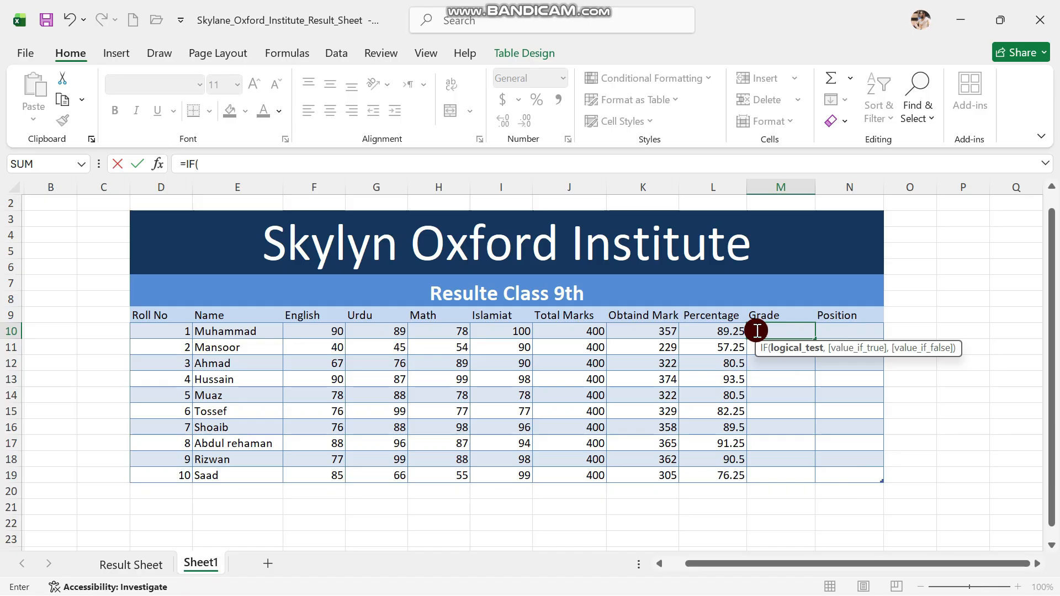
left_click(718, 332)
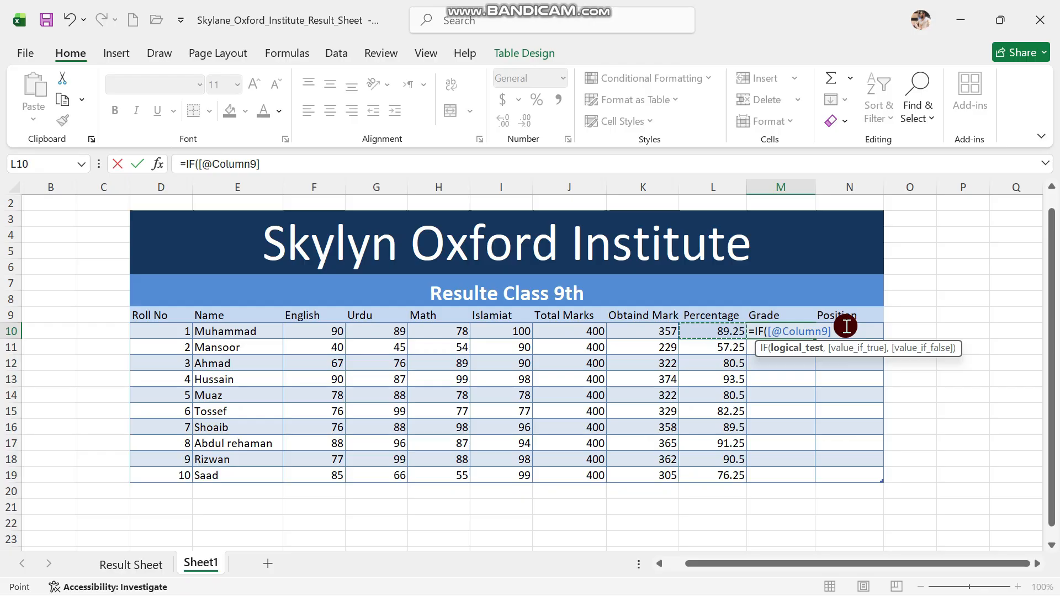
type(">=80,")
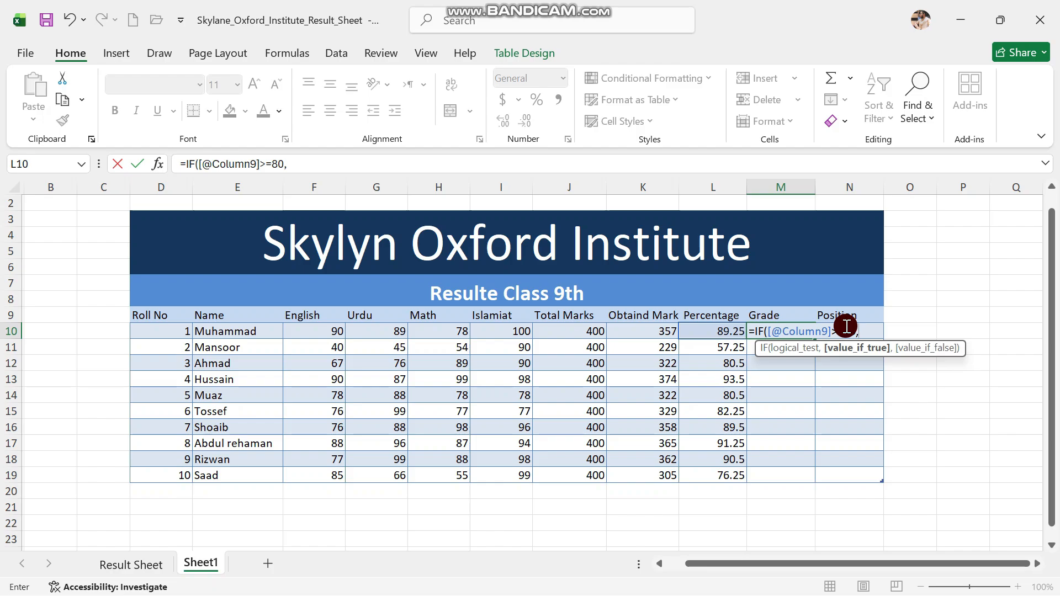
type("\"A+")
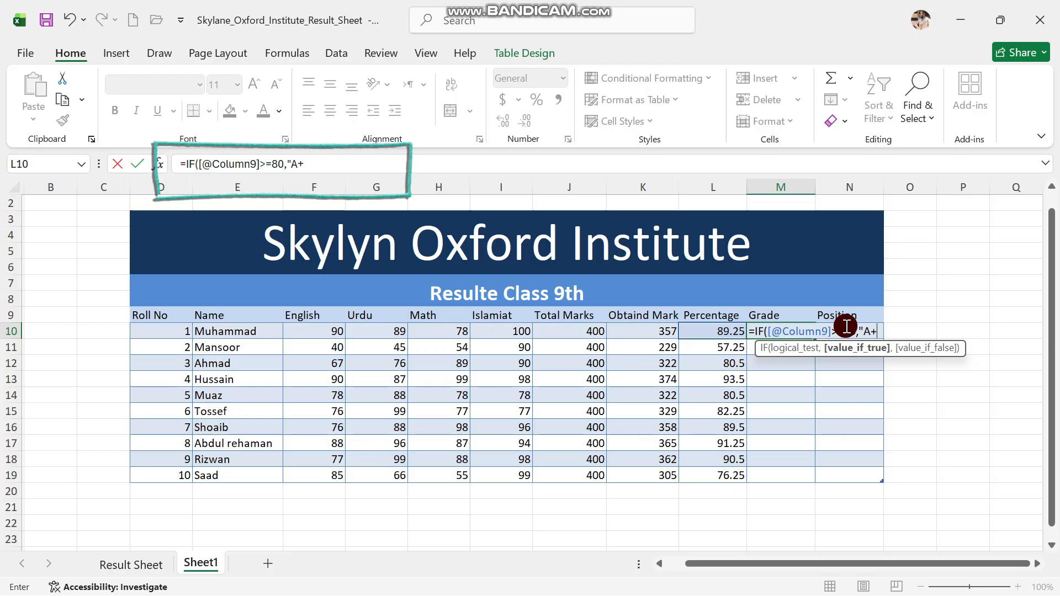
type("\"")
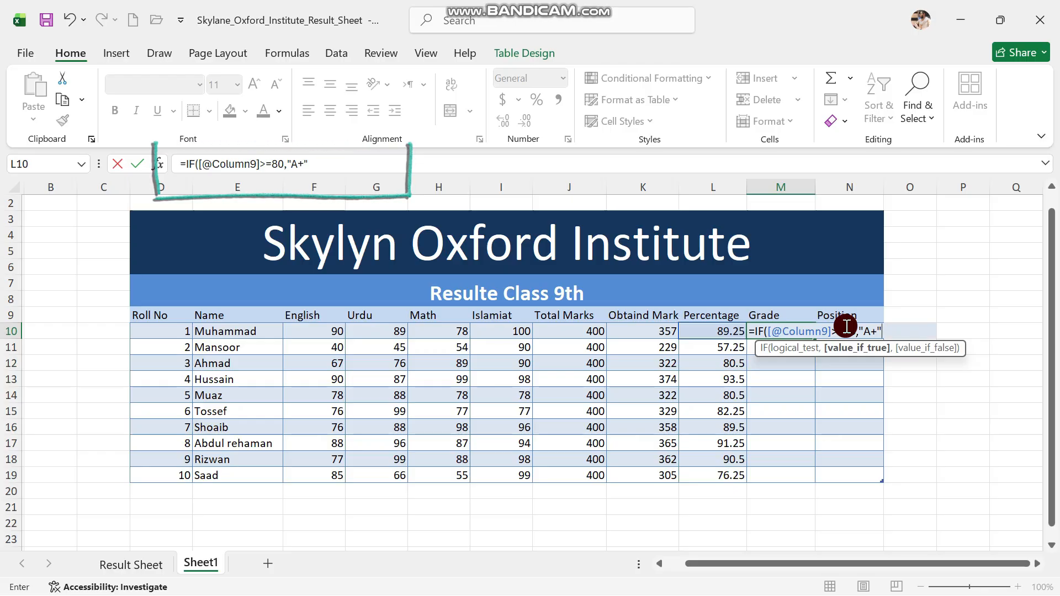
Step: Extend the grade formula with nested IF conditions returning "A" for a percentage >=70 and "B" for >=60
type(",if")
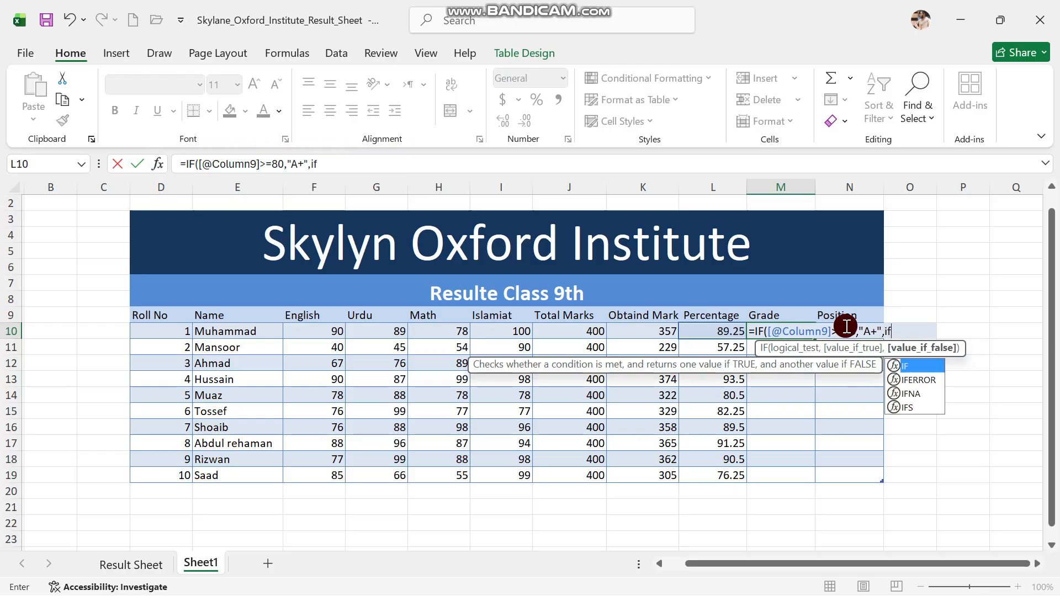
key("Tab")
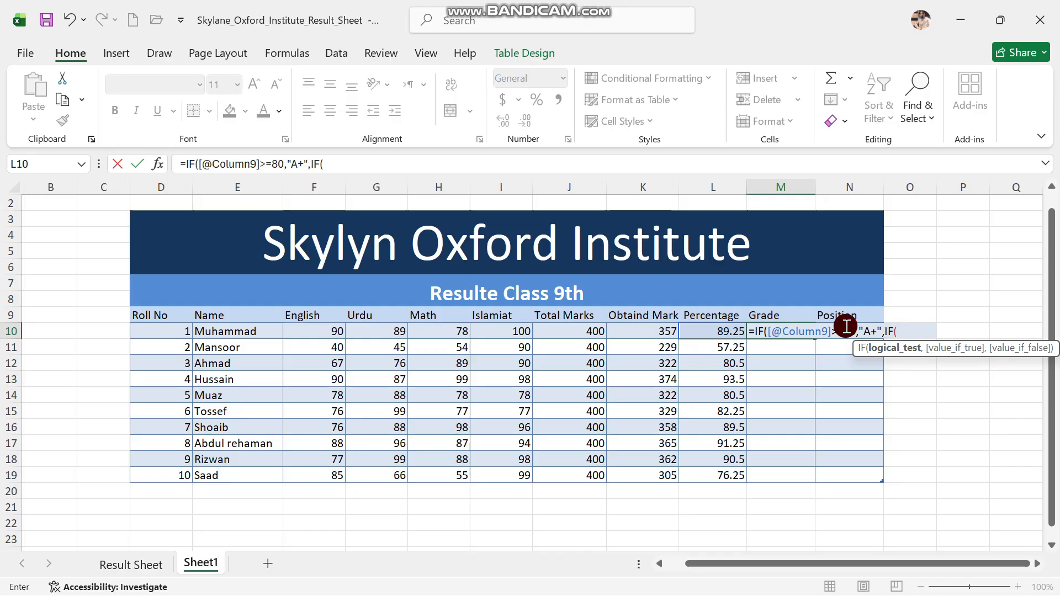
left_click(723, 333)
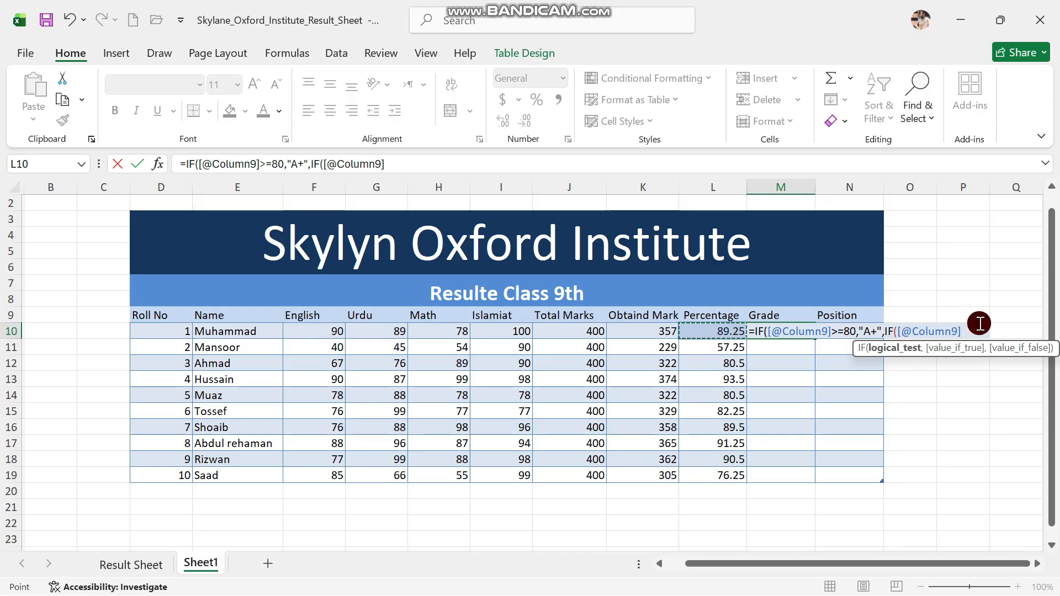
type(">=70,\"A\"")
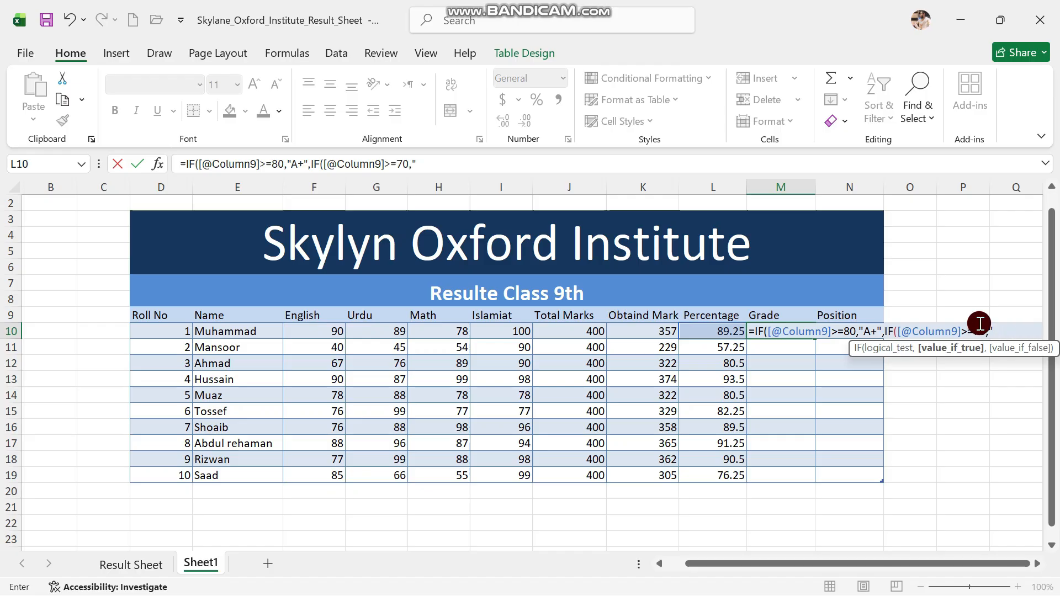
type(",")
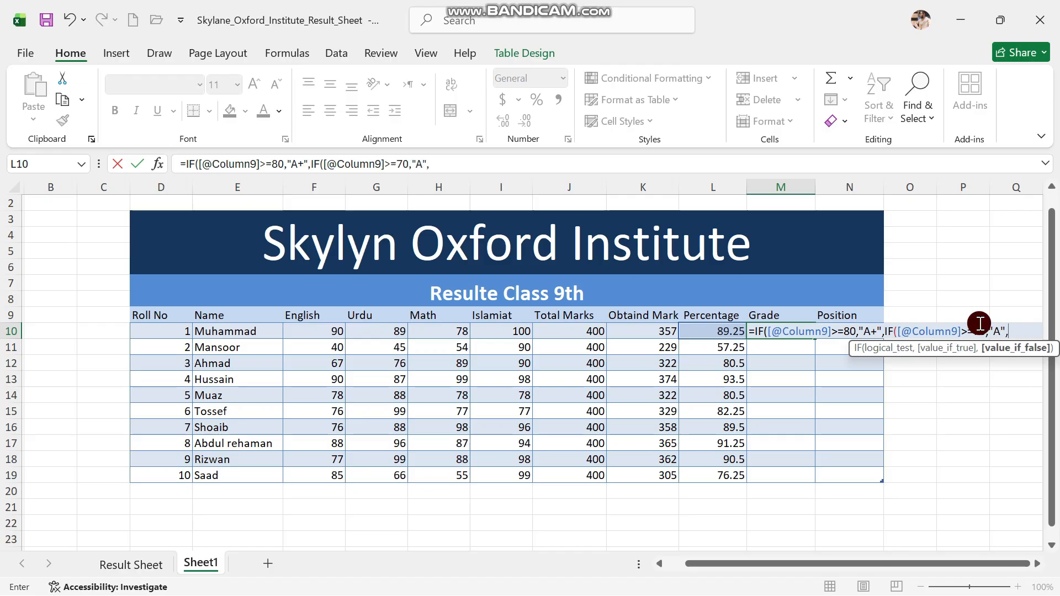
type("IF(")
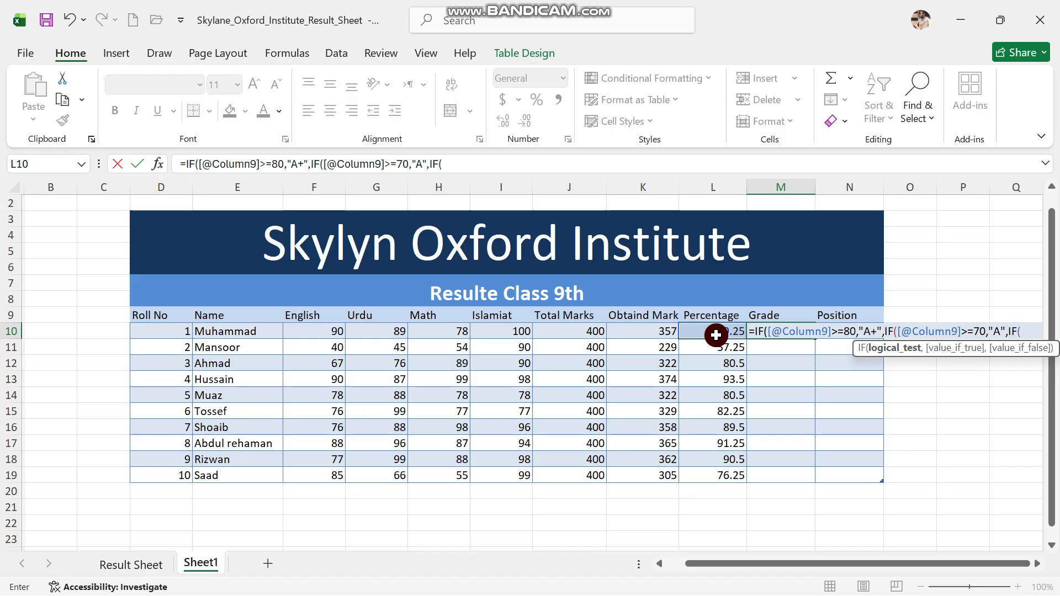
left_click(716, 335)
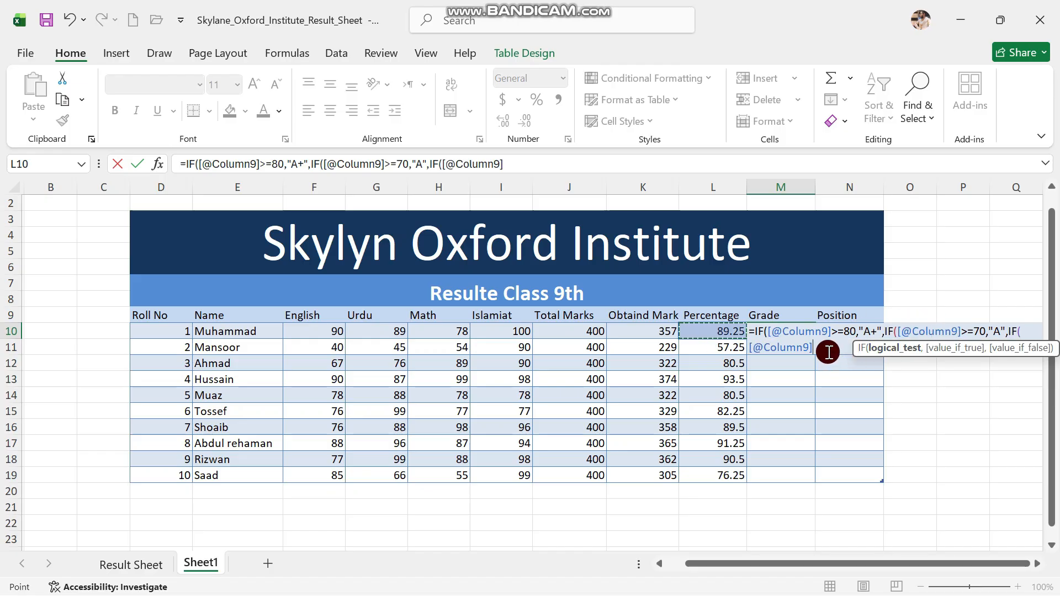
type(">=")
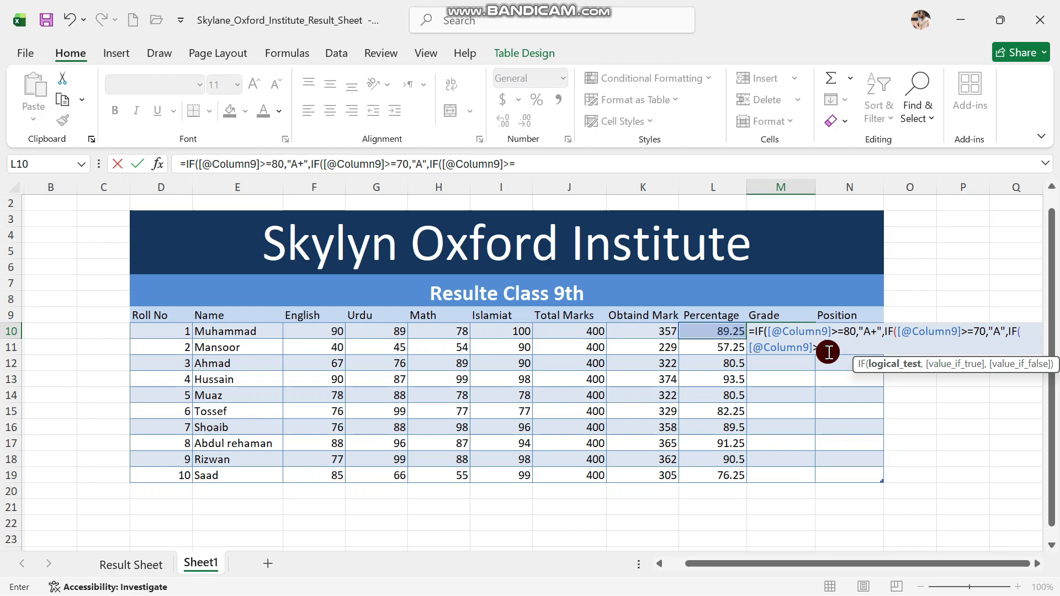
type("60,")
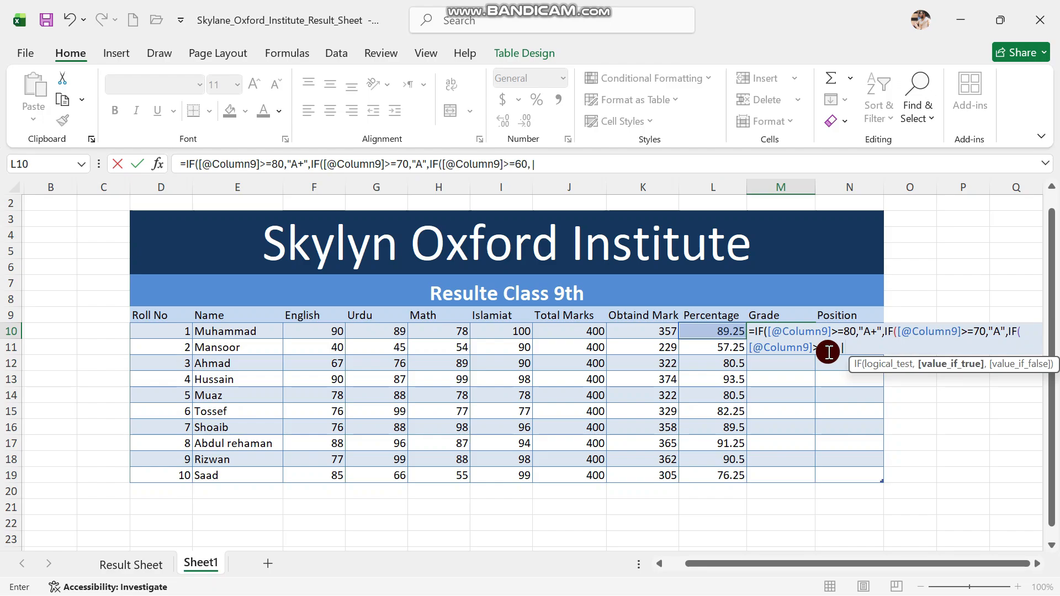
type("\"B\",if")
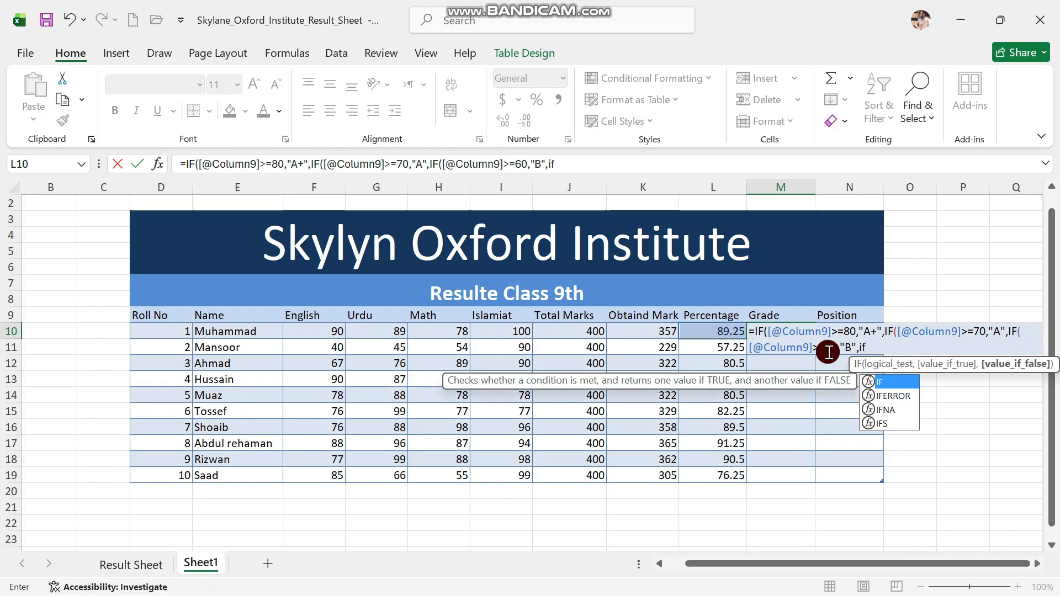
Step: Extend the grade formula with nested IF conditions returning "C" for a percentage >=50 and "D" for >=40
key("Tab")
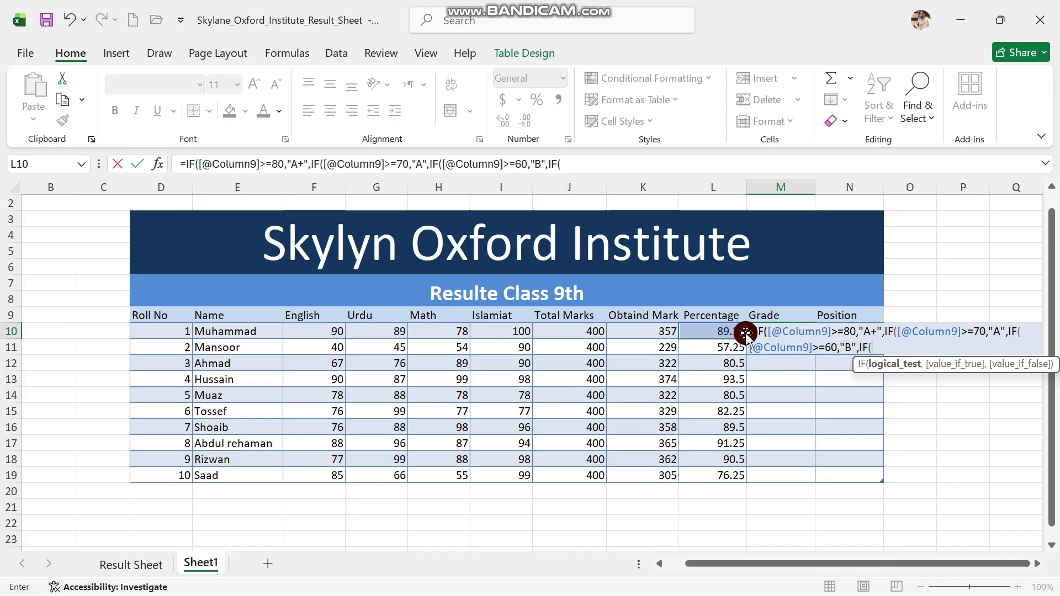
left_click(718, 331)
type(">")
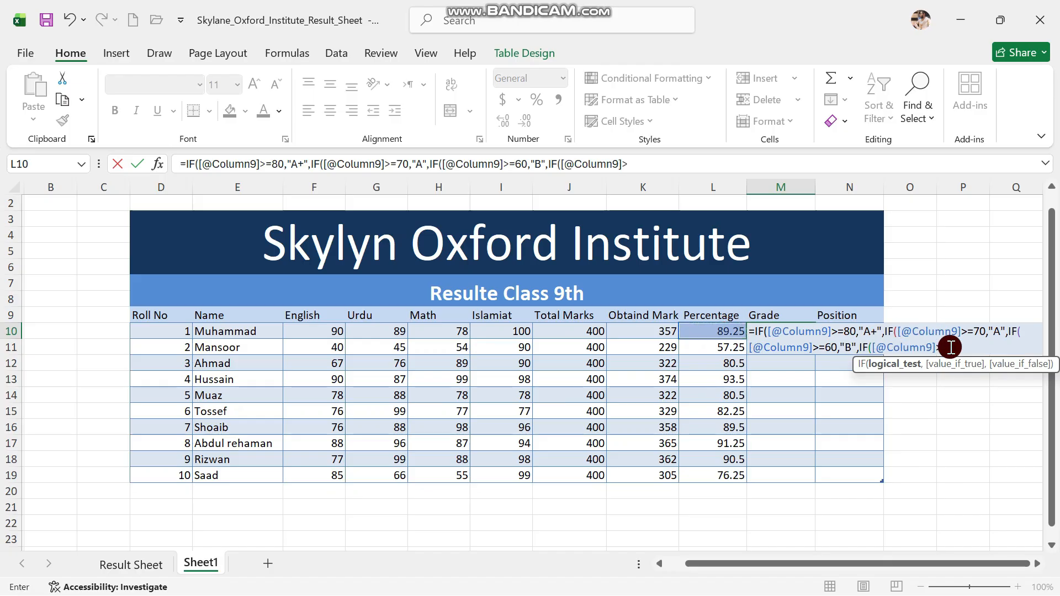
type("=50,\"C\"")
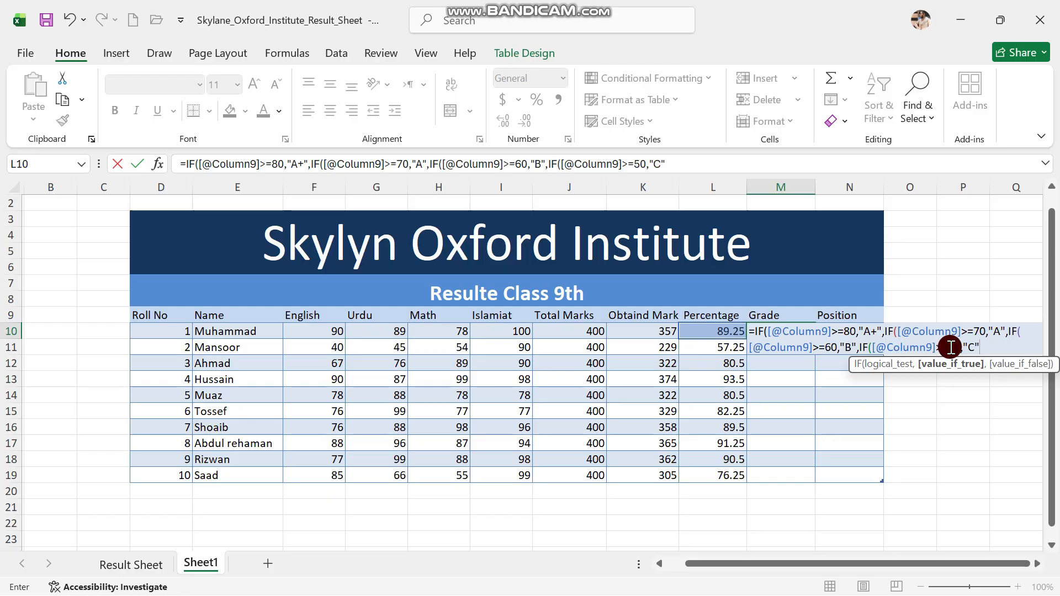
type(",IF(")
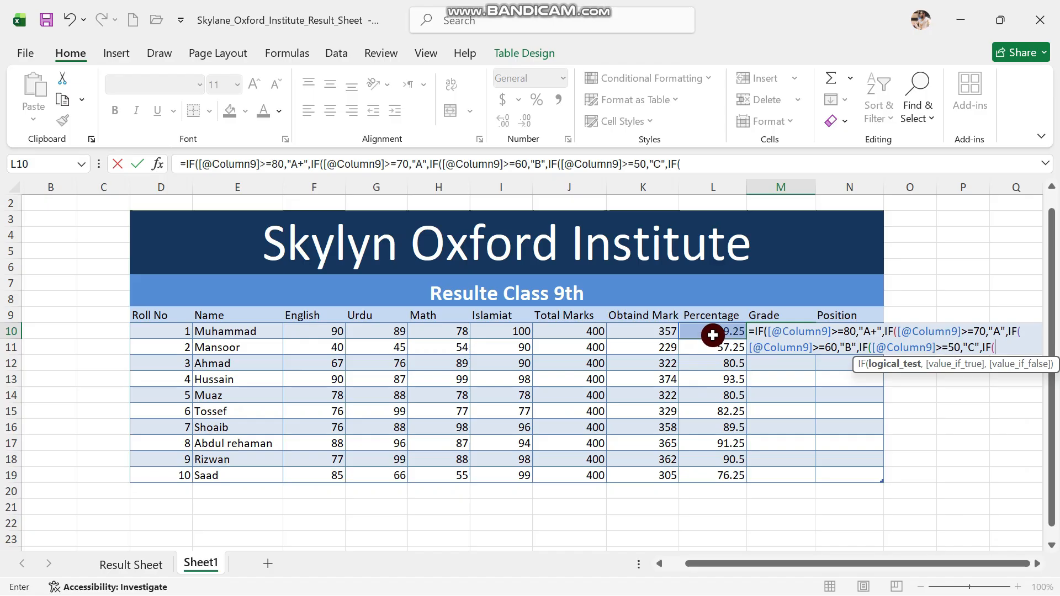
left_click(712, 335)
type(">=40")
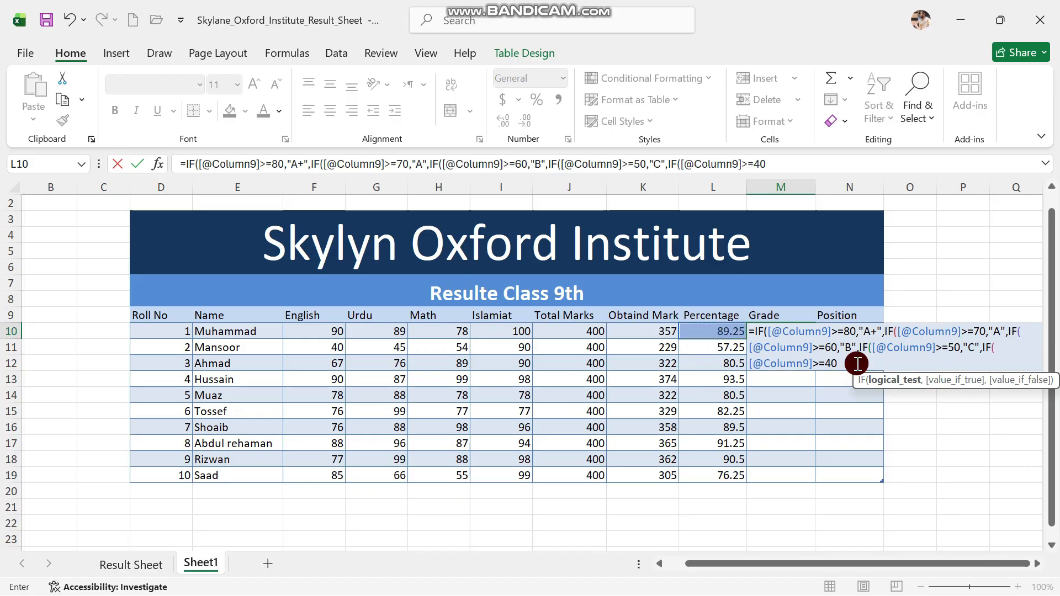
type(",\"")
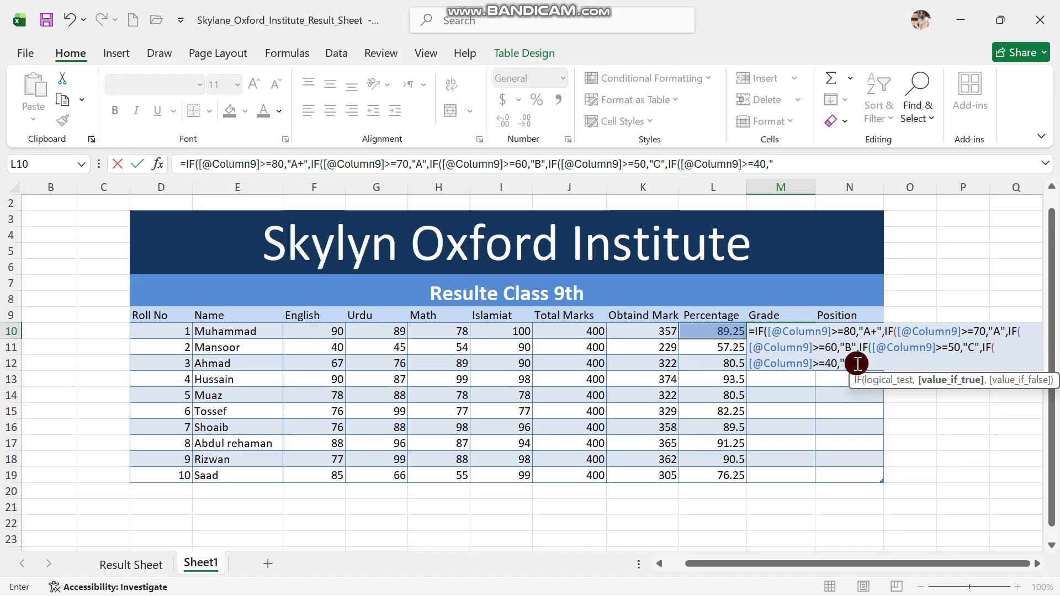
type("D\",")
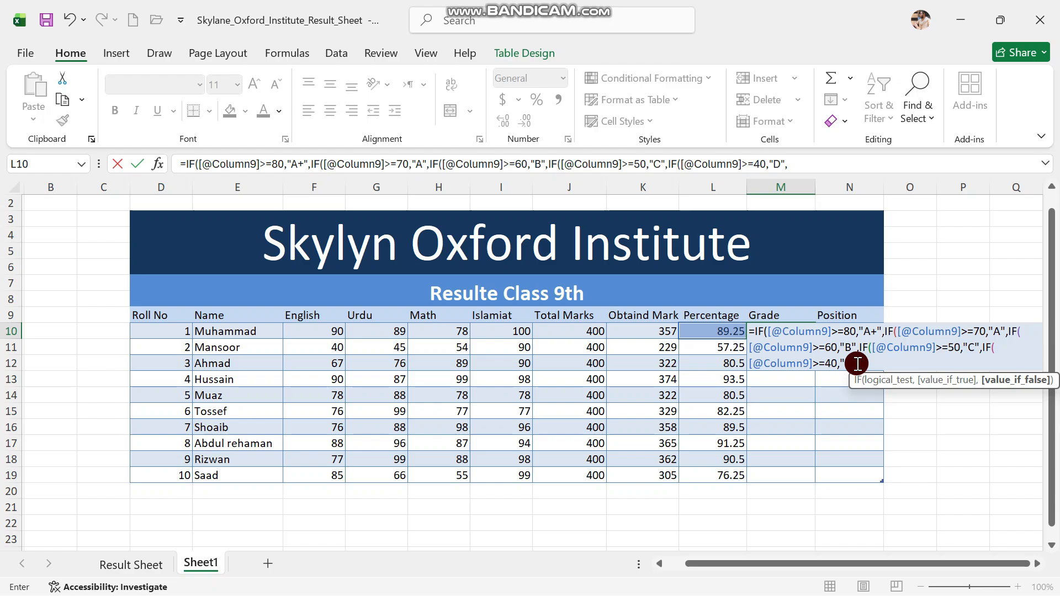
Step: Finish the grade formula in M10 with "Fail" as the final fallback value, close all five nested IFs and commit it
type("Fa")
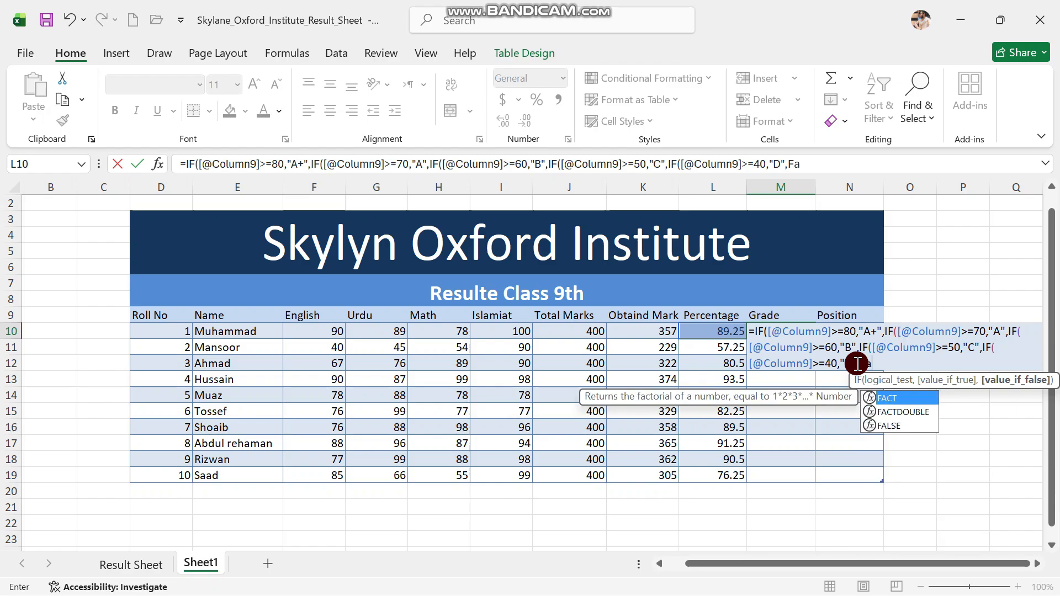
key("BackSpace")
key("BackSpace")
type("\"fail")
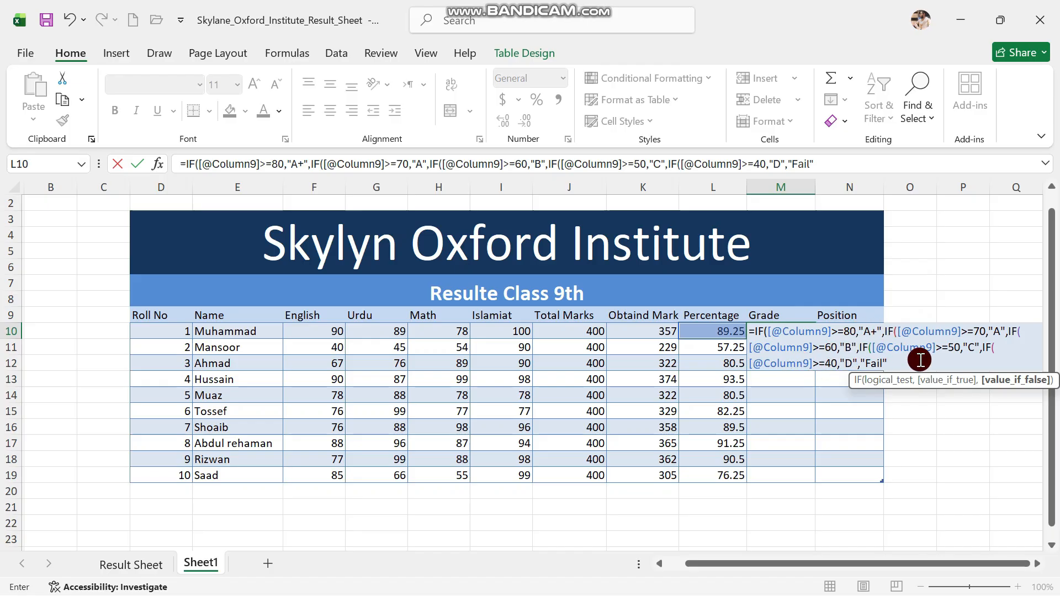
type(")))")
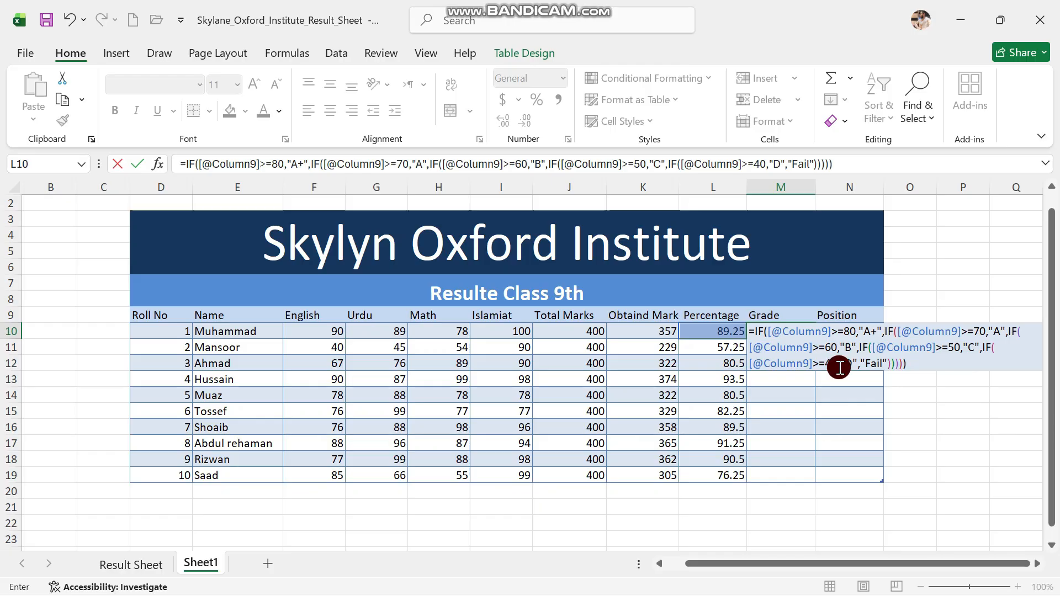
key("Return")
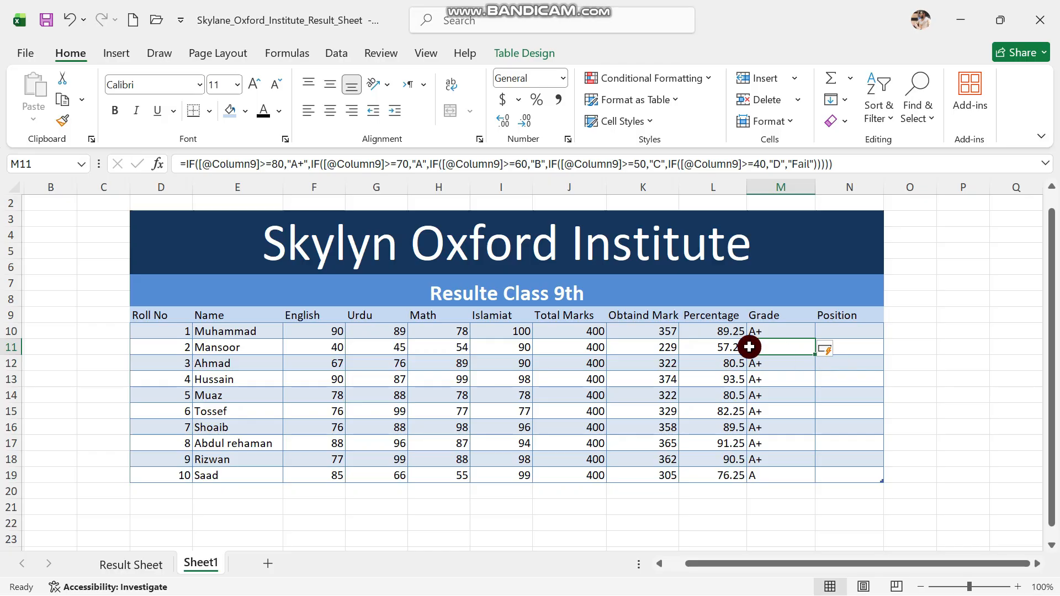
left_click(777, 328)
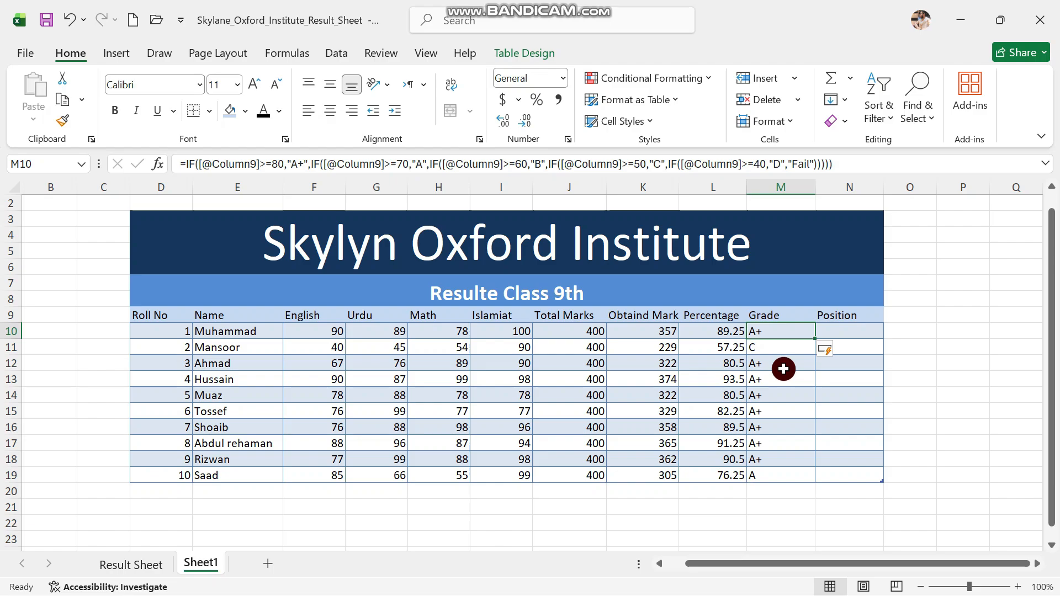
Step: Change the marks of the student with roll number 3 to 40 in English and 30 in Urdu
left_click(332, 364)
type("40")
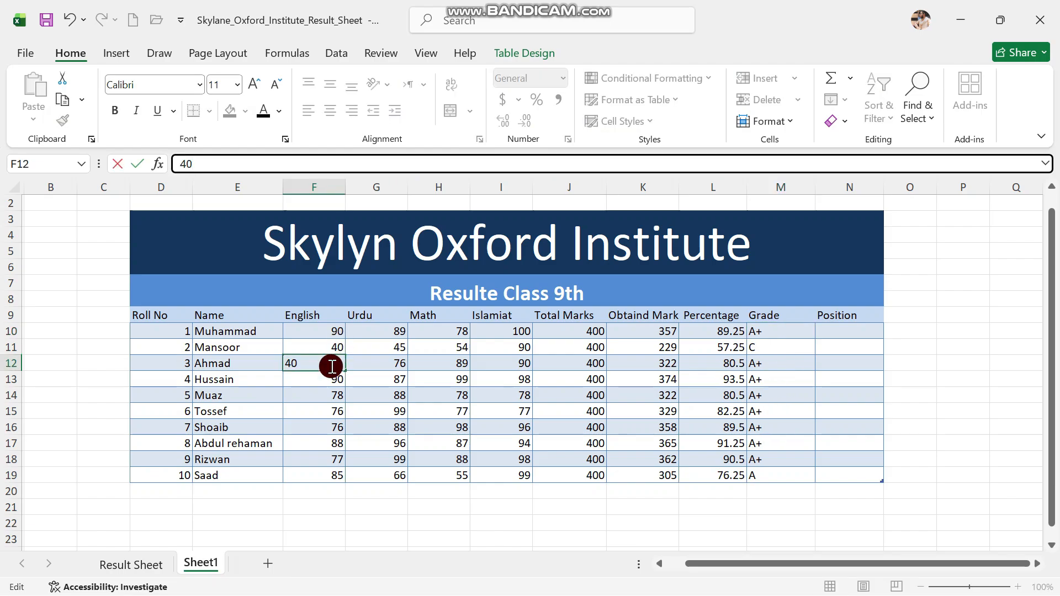
left_click(371, 360)
left_click(330, 156)
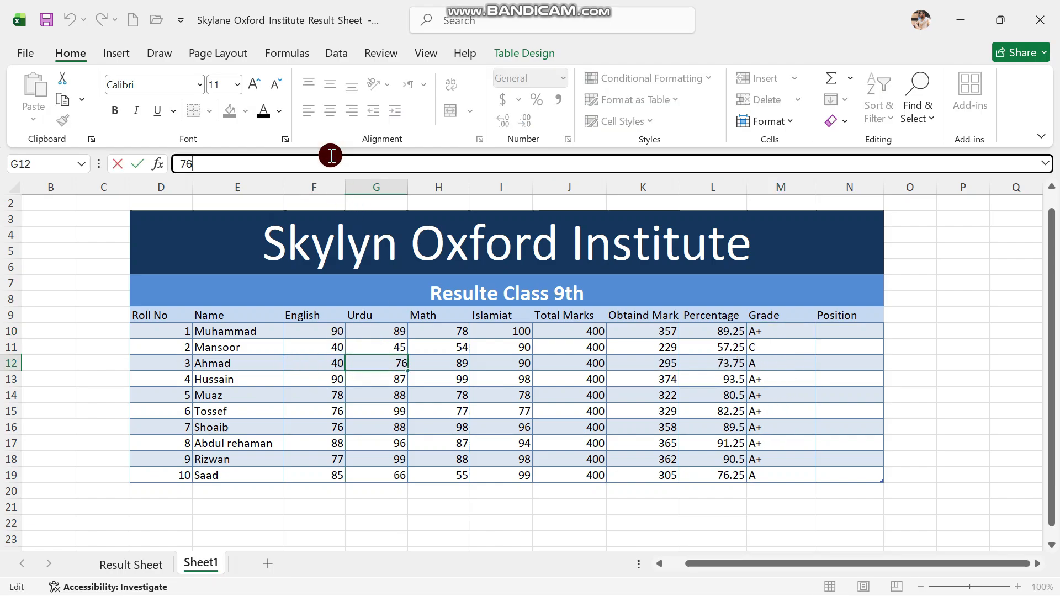
key("BackSpace")
key("BackSpace")
type("30")
Step: Change the marks of the student with roll number 3 to 24 in Math and 30 in Islamiat
left_click(438, 353)
left_click(317, 170)
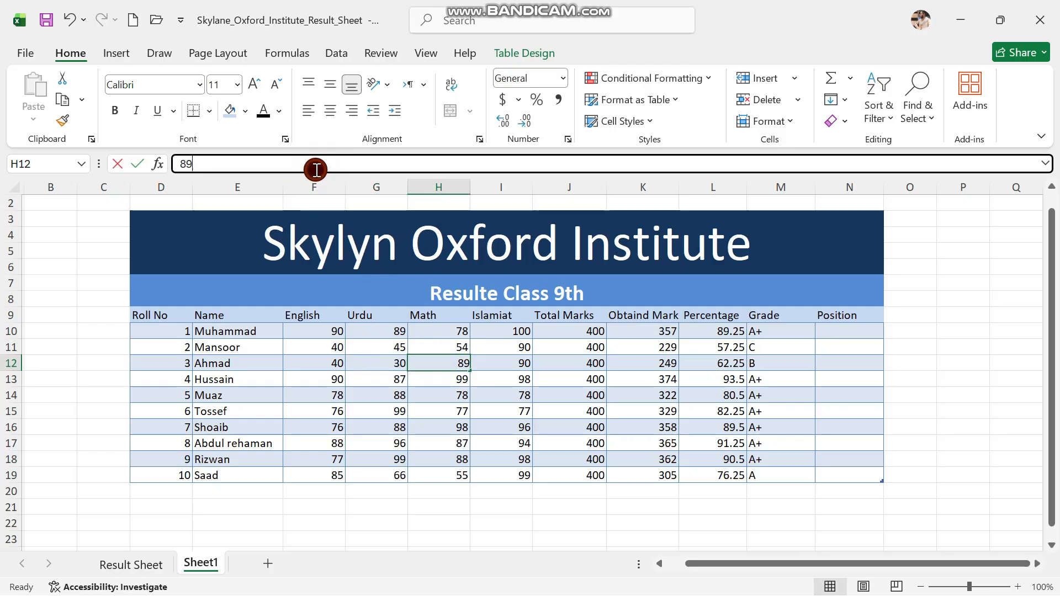
key("BackSpace")
key("BackSpace")
type("24")
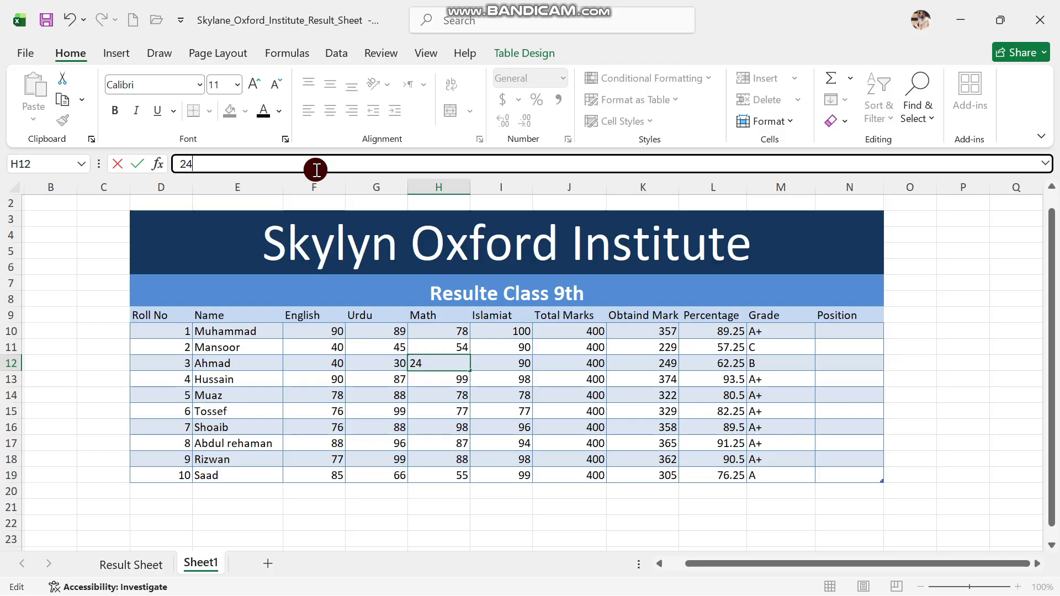
key("Return")
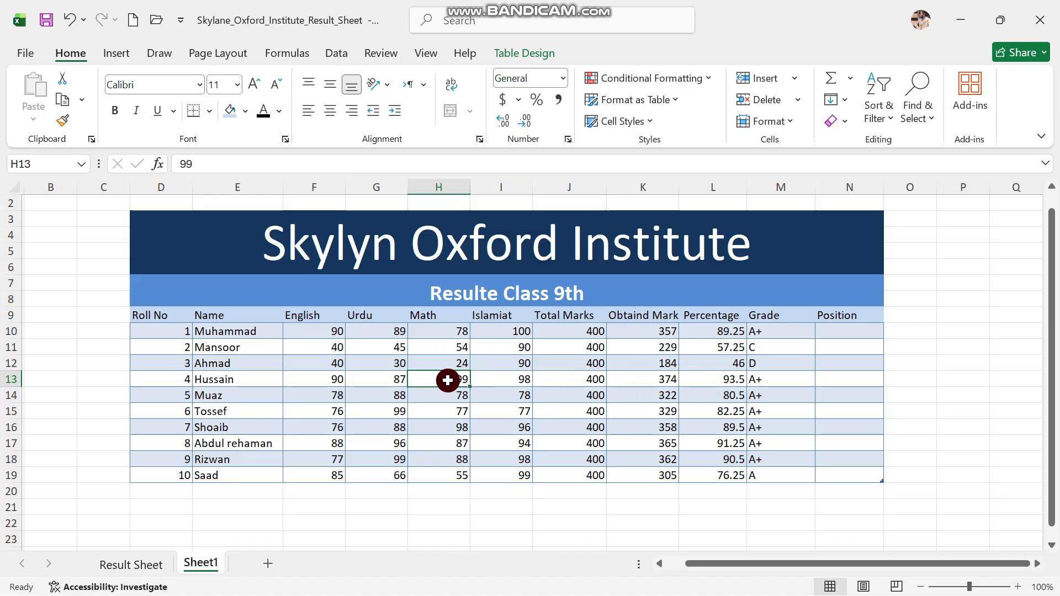
key("Up")
key("Right")
left_click(346, 163)
key("BackSpace")
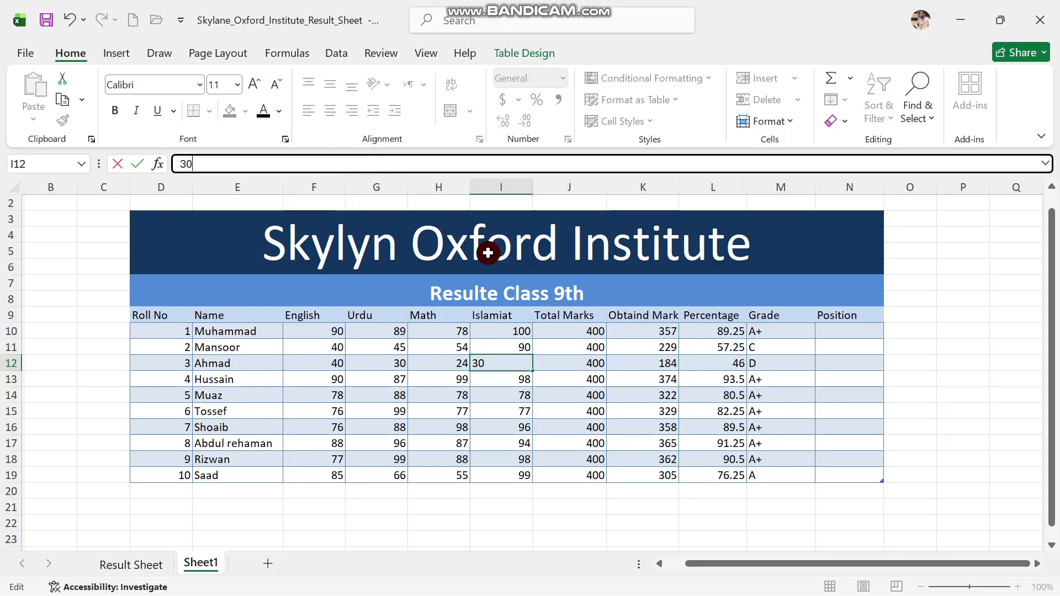
left_click(583, 400)
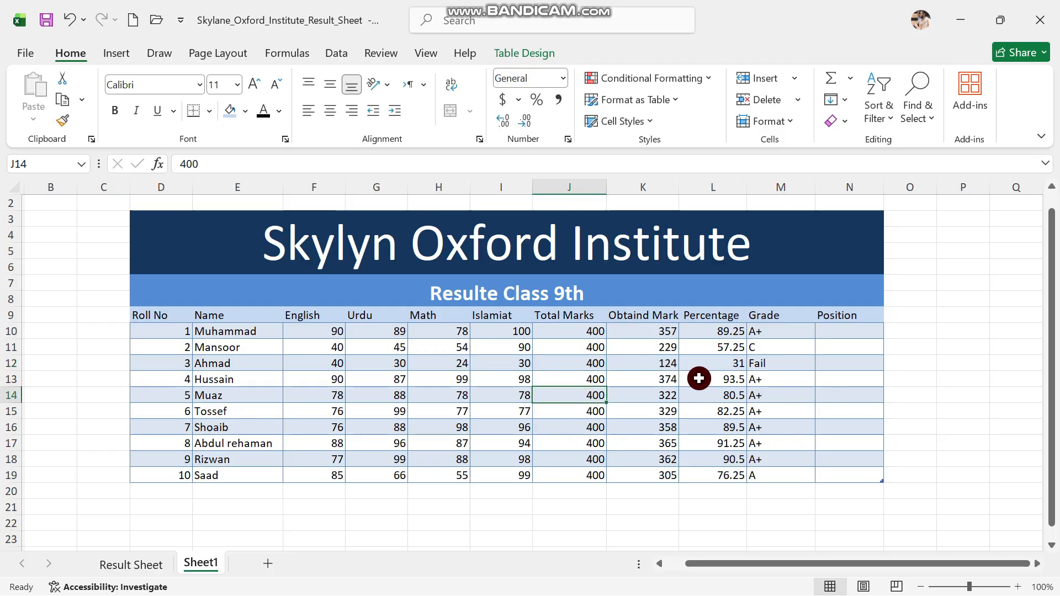
Step: Start a RANK formula for the Position in N10 that ranks the obtained marks in K10 against the range K10:K19
scroll(762, 371, "right", 1)
left_click_drag(797, 476, 800, 339)
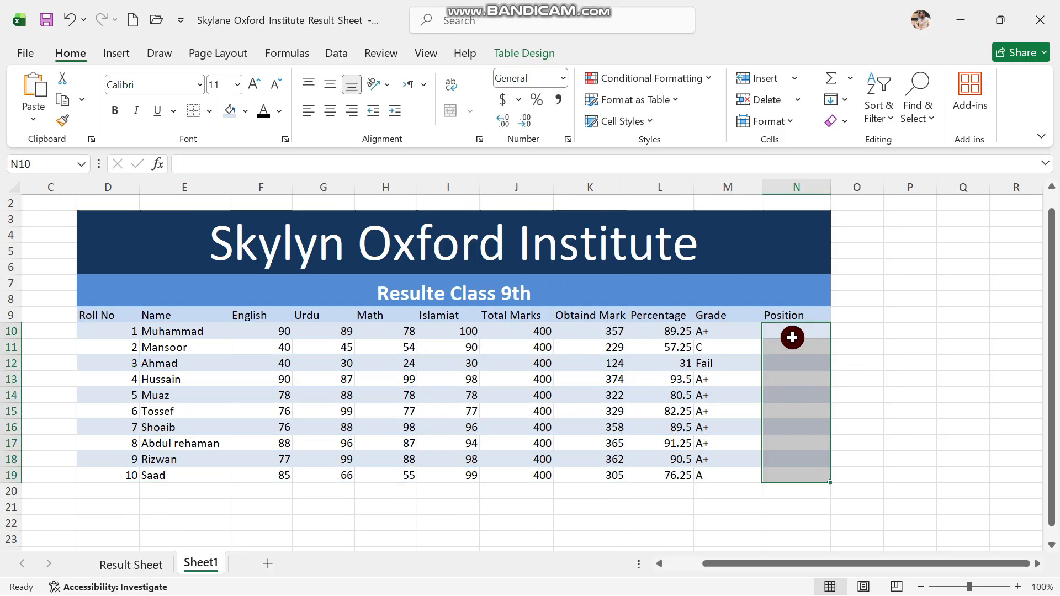
left_click(795, 334)
type("=rank(")
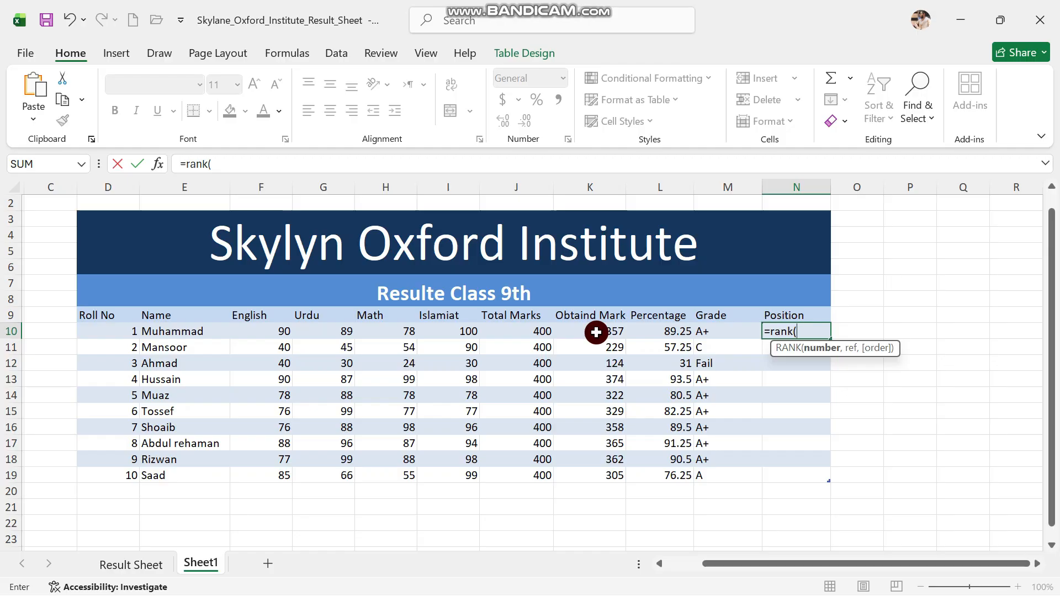
left_click(595, 333)
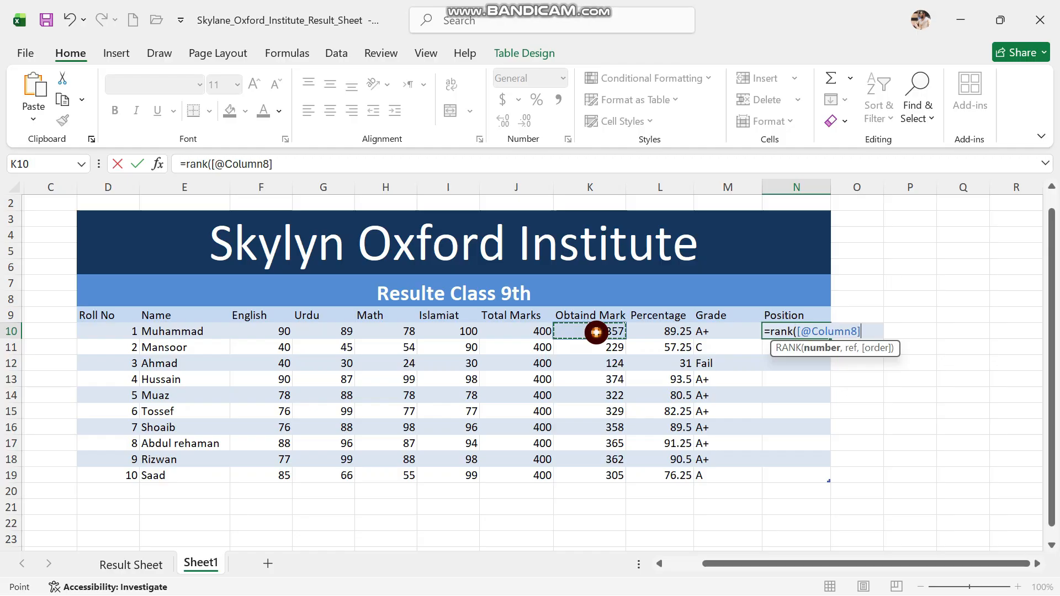
type(",")
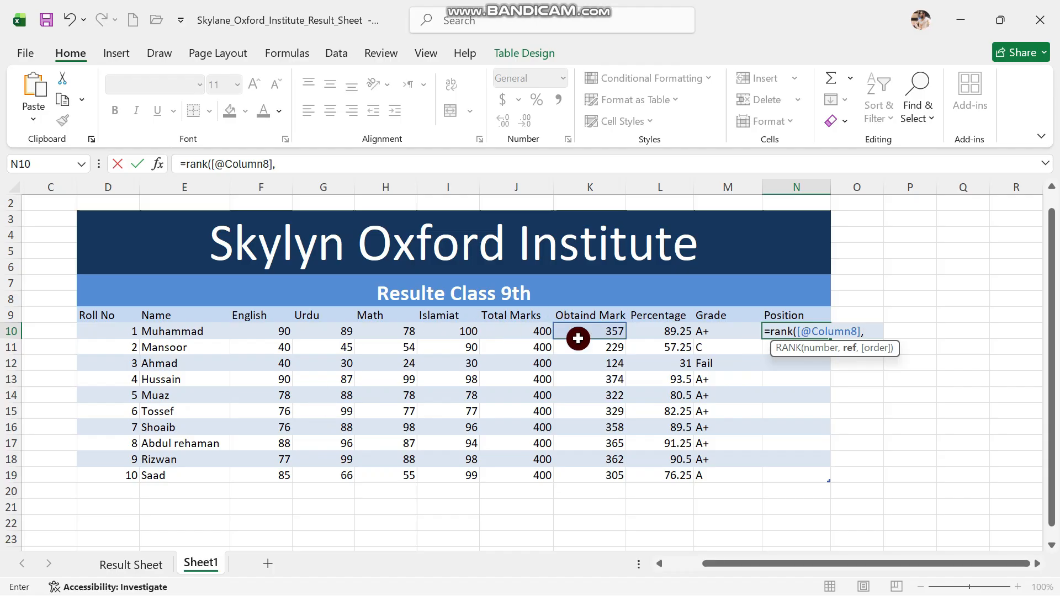
left_click_drag(579, 338, 612, 474)
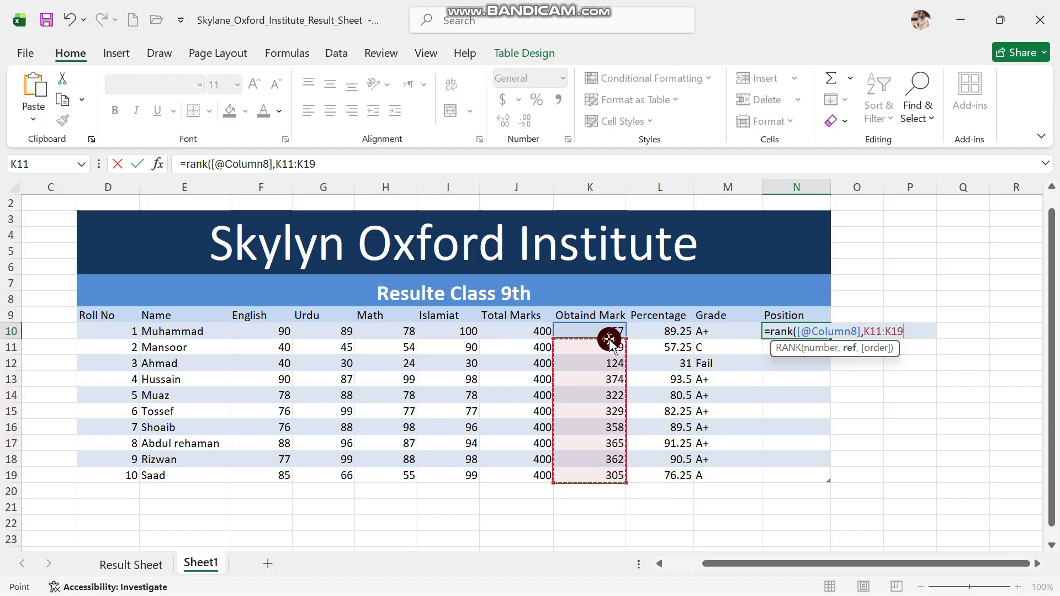
left_click_drag(608, 333, 622, 472)
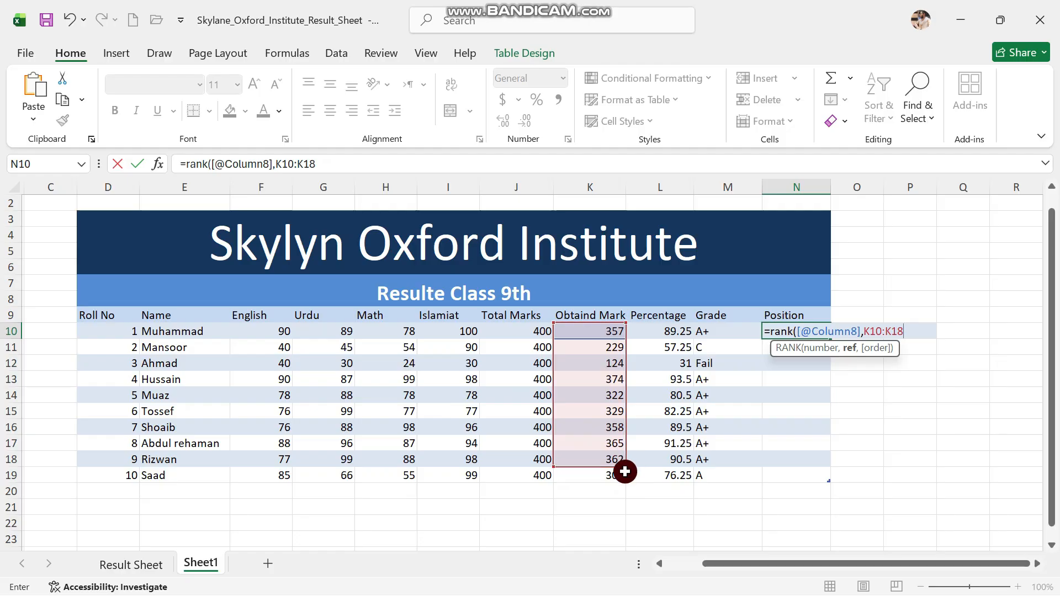
Step: Make the RANK range absolute as $K$10:$K$19, set the order to 0 for descending and commit the Position formula
left_click(866, 332)
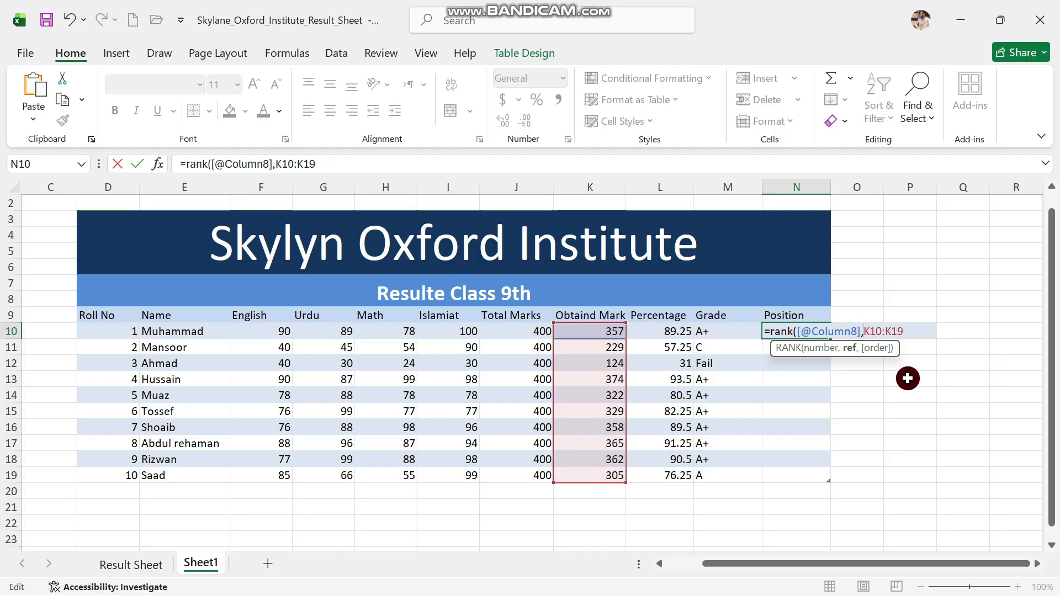
type("$K$")
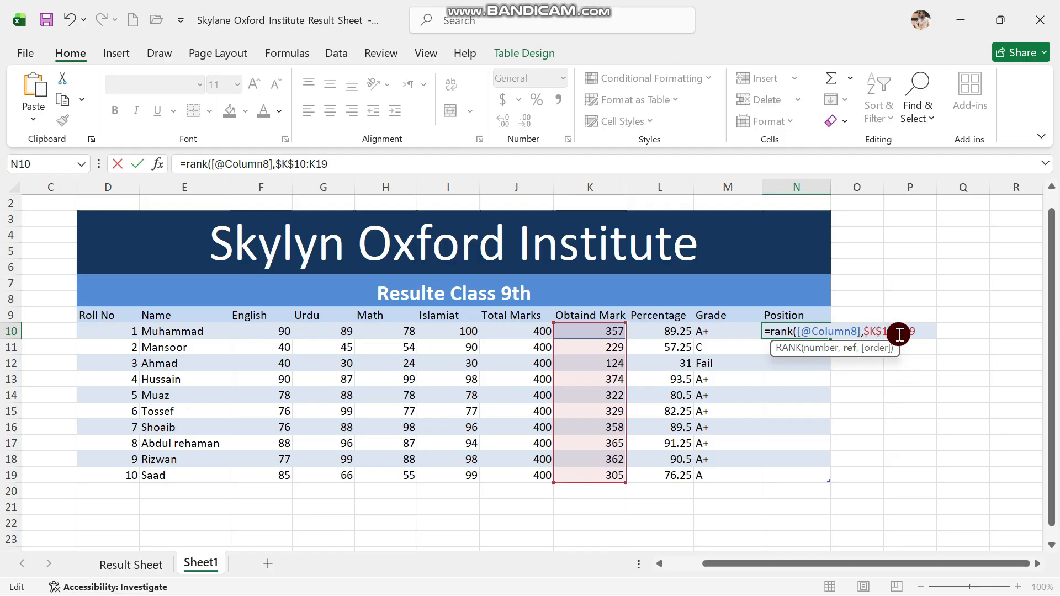
left_click(900, 334)
type("$K")
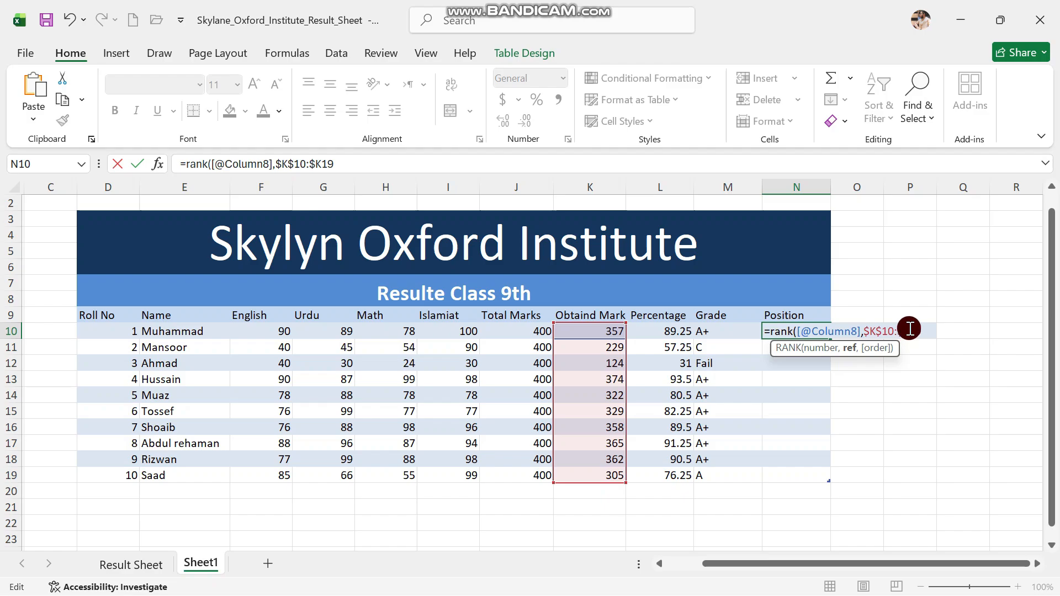
type("$19")
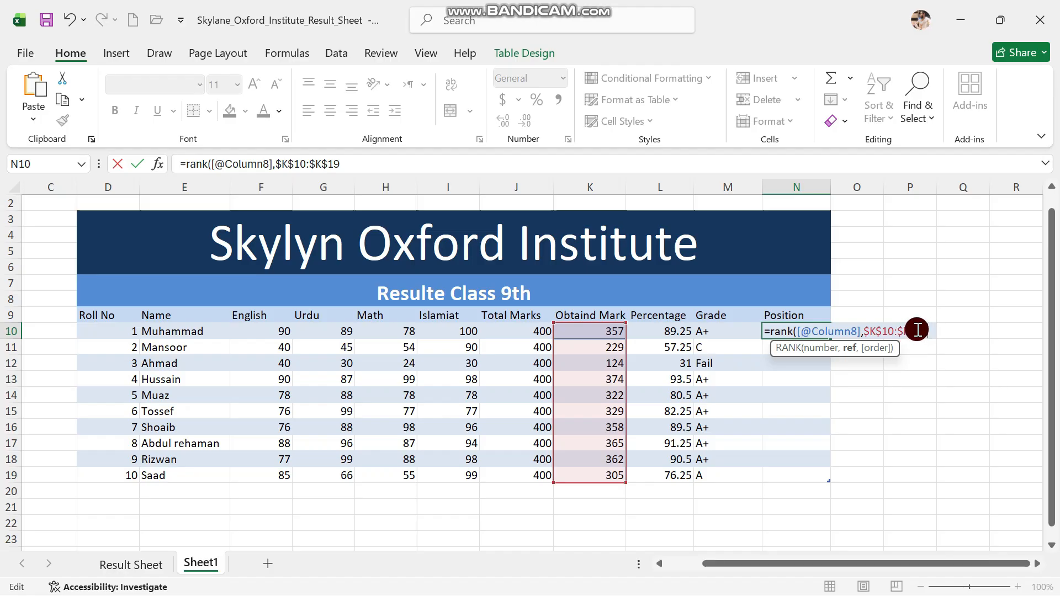
type(",")
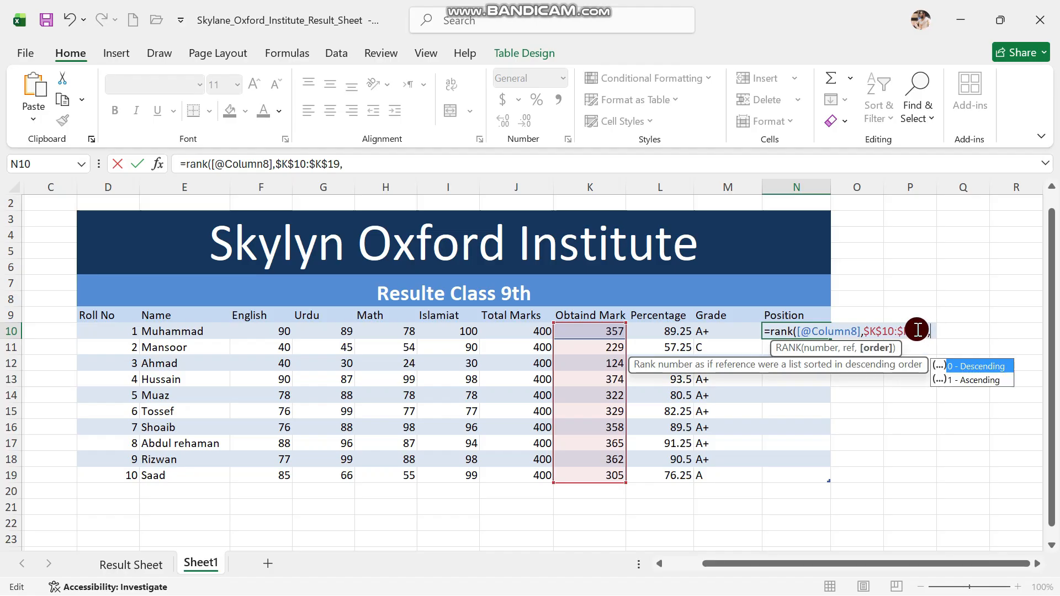
type("0")
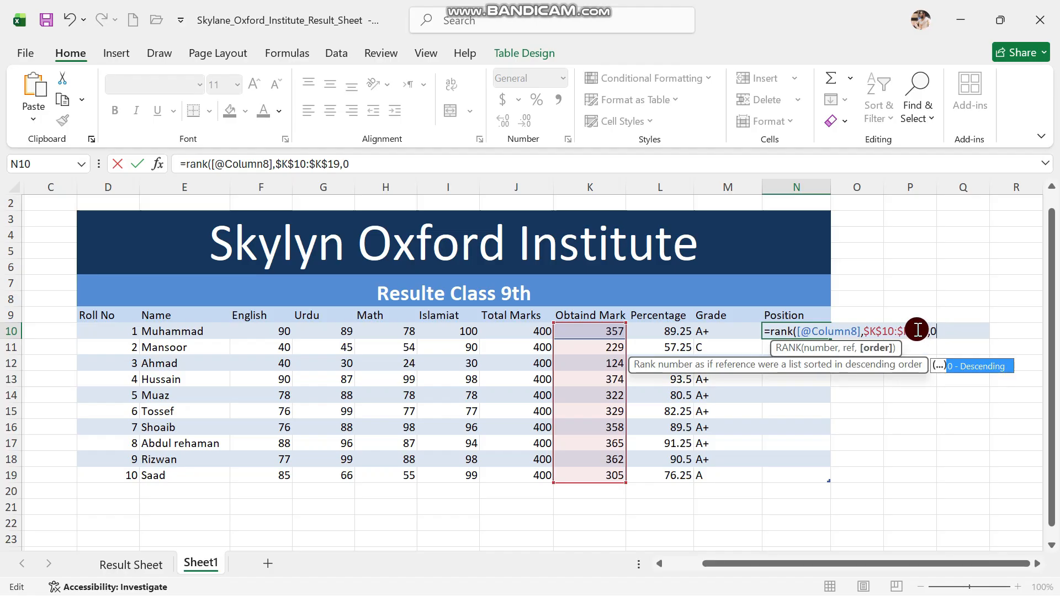
type(")")
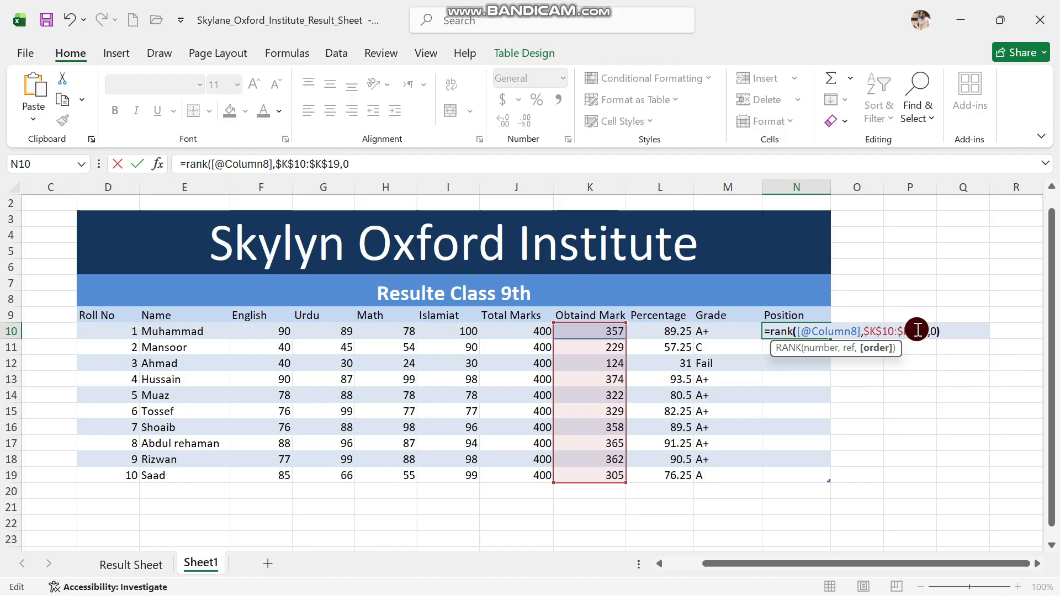
key("Return")
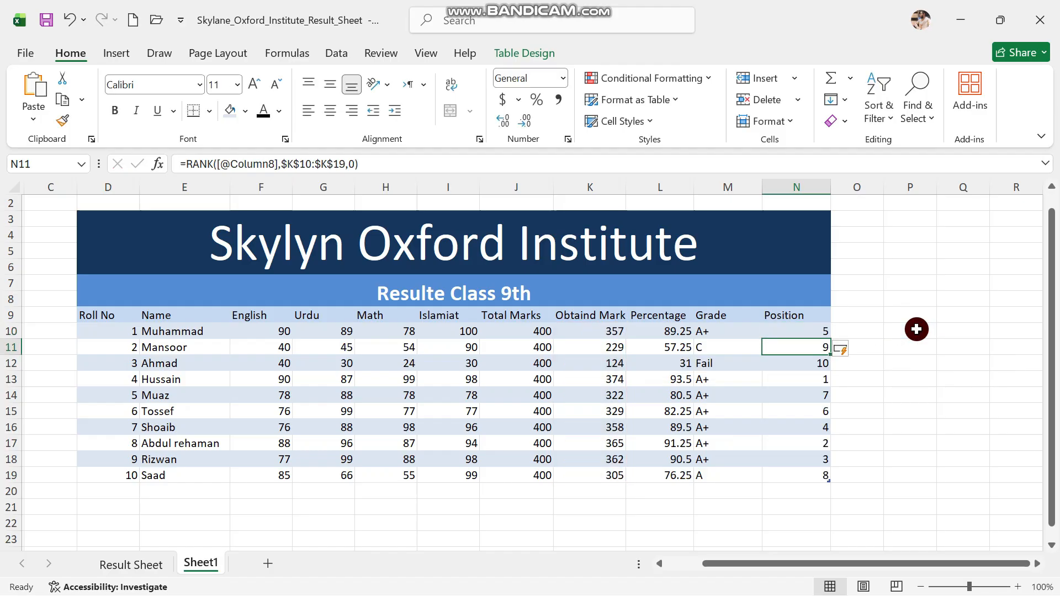
left_click(875, 428)
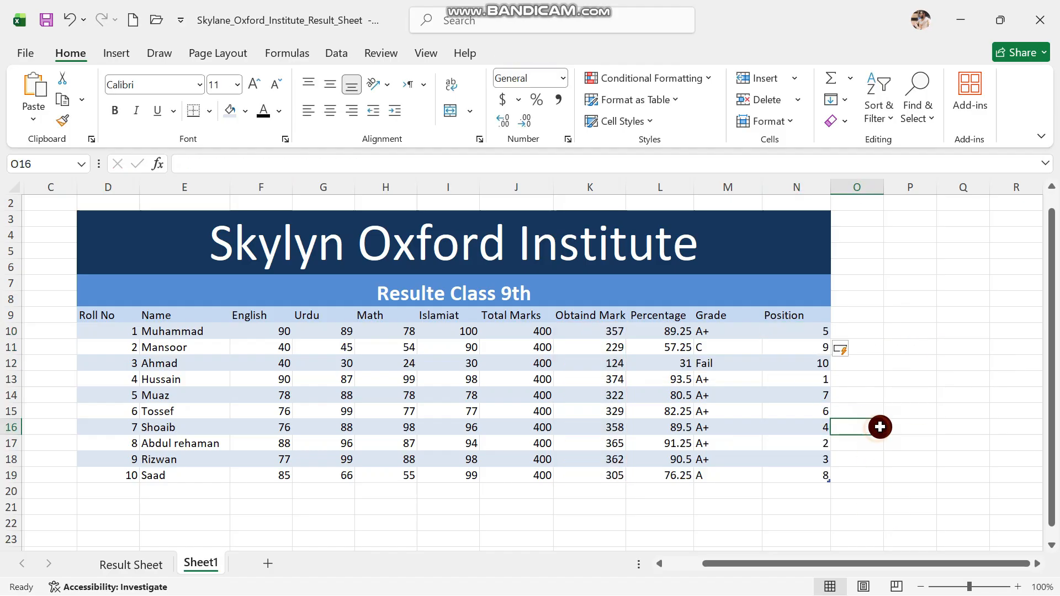
left_click(737, 363)
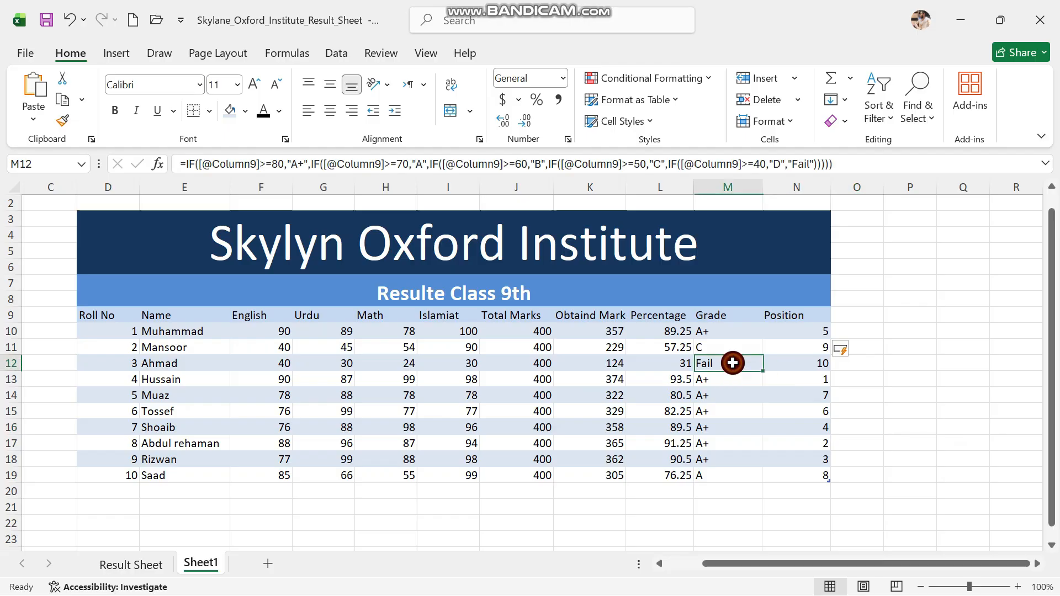
Step: Examine the grades and positions of the students with roll numbers 2, 3 and 4
left_click(76, 363)
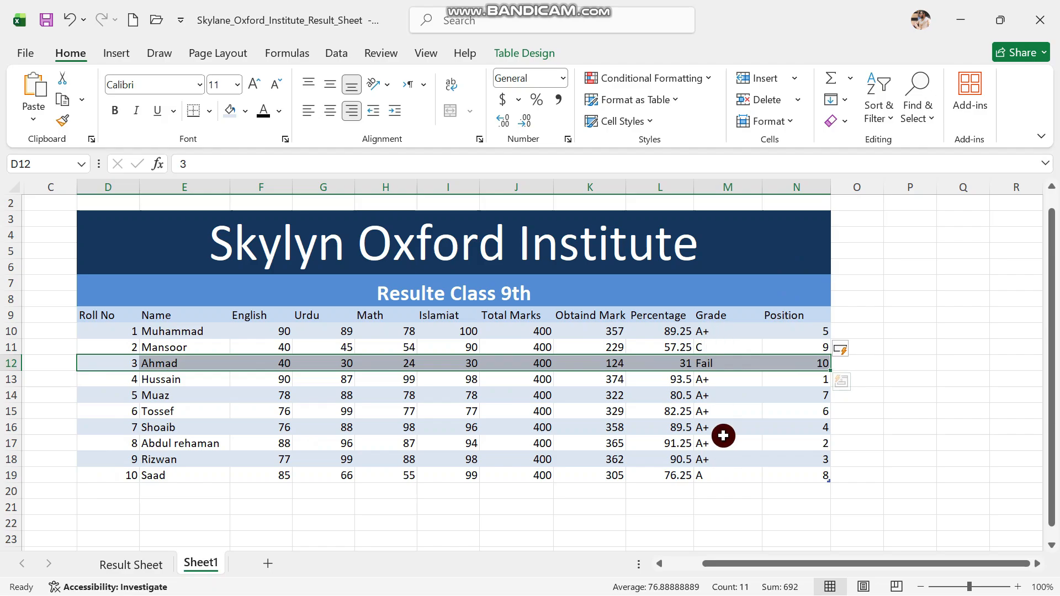
left_click(726, 347)
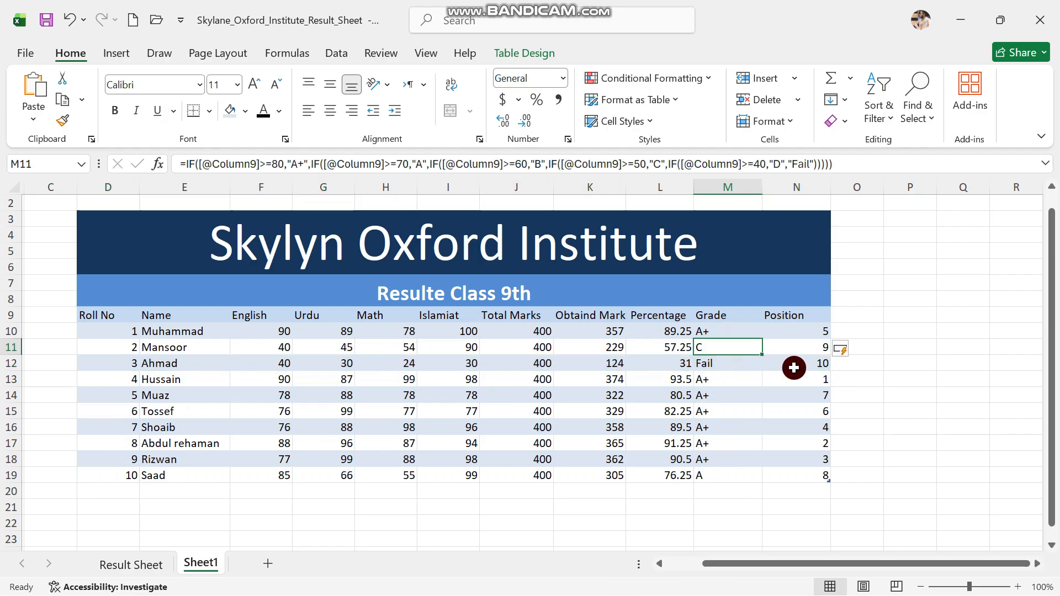
left_click(794, 365)
left_click(733, 348)
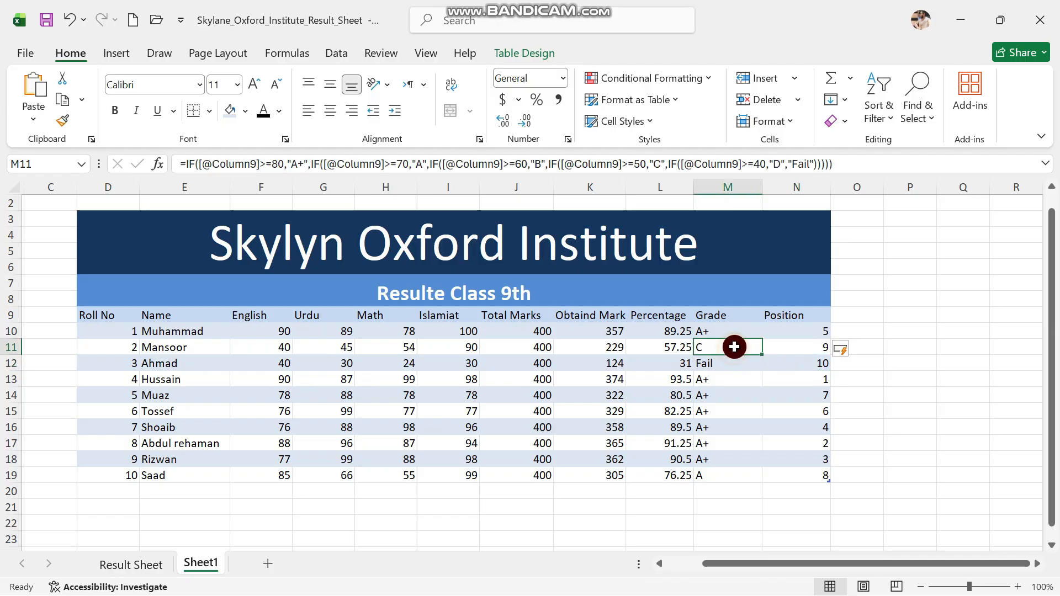
left_click(787, 349)
left_click(917, 424)
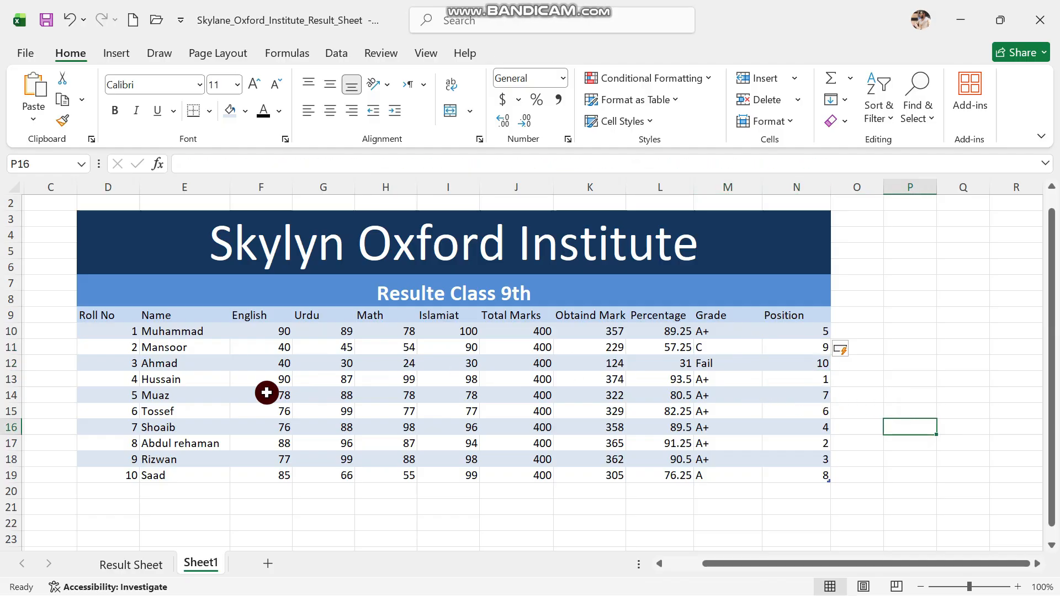
left_click(749, 375)
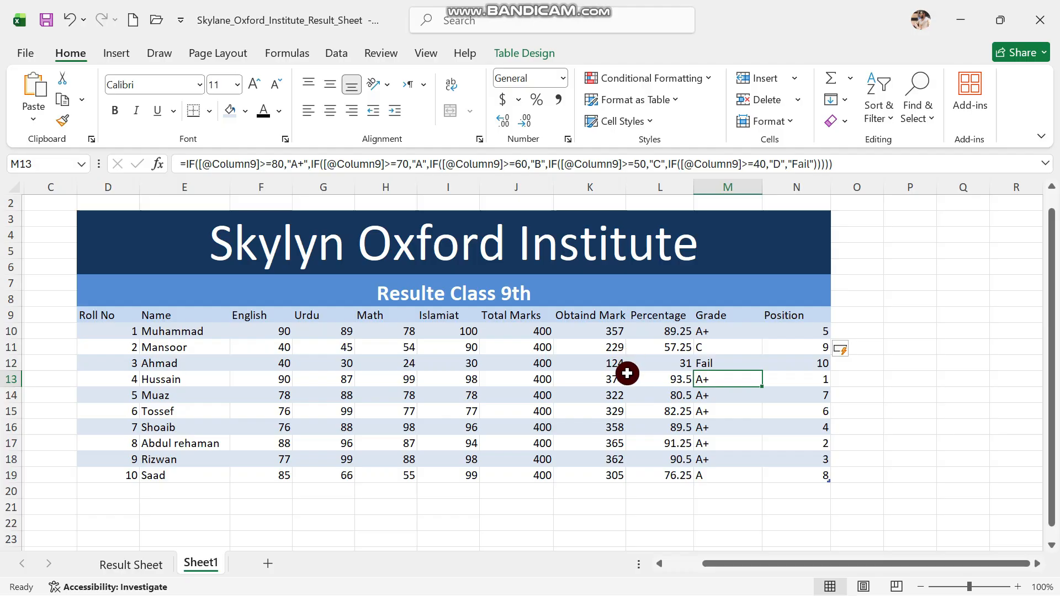
left_click(621, 505)
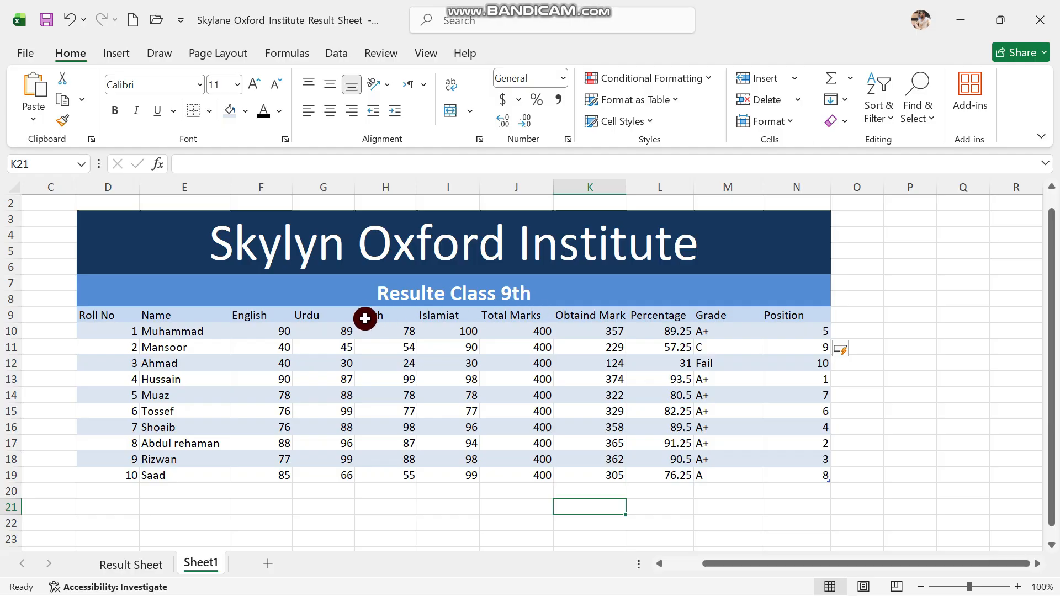
Step: Change the marks of the student with roll number 2 to 99 in English and 100 in Urdu
left_click(276, 346)
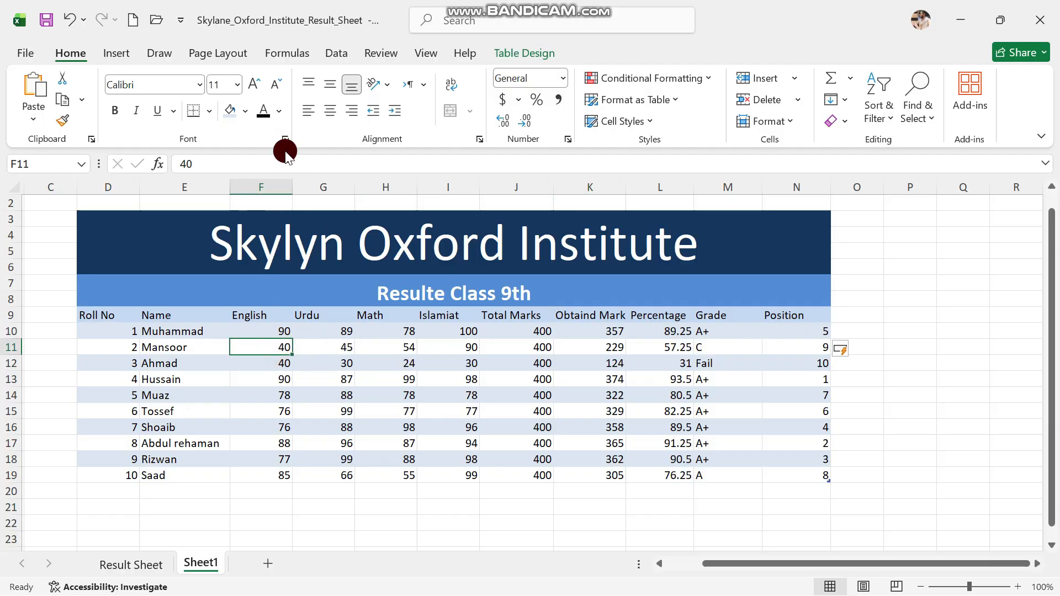
left_click(293, 165)
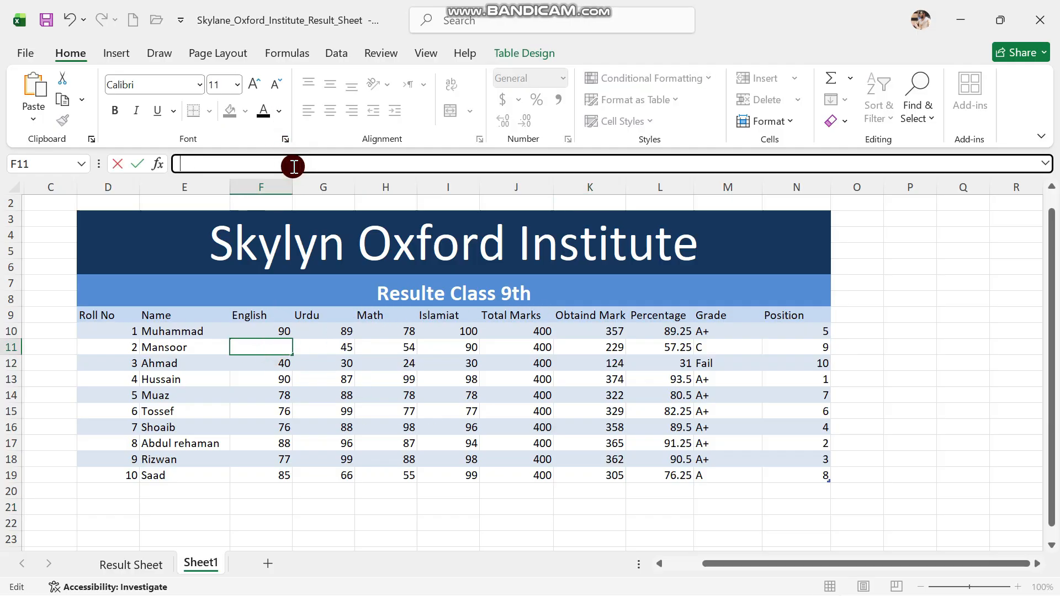
left_click(316, 344)
left_click(250, 166)
key("BackSpace")
key("BackSpace")
type("10")
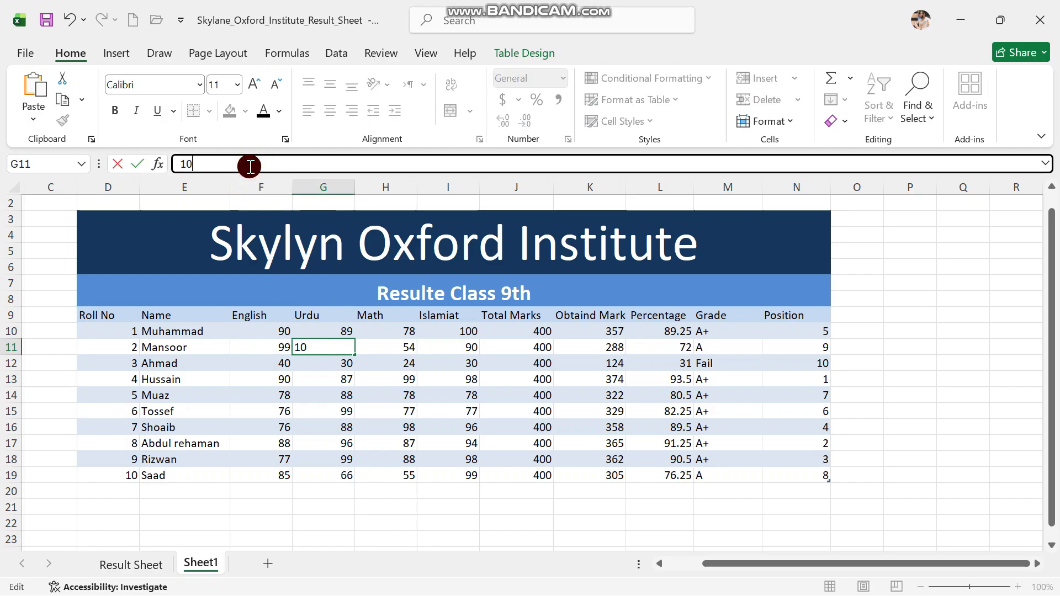
type("0")
key("Tab")
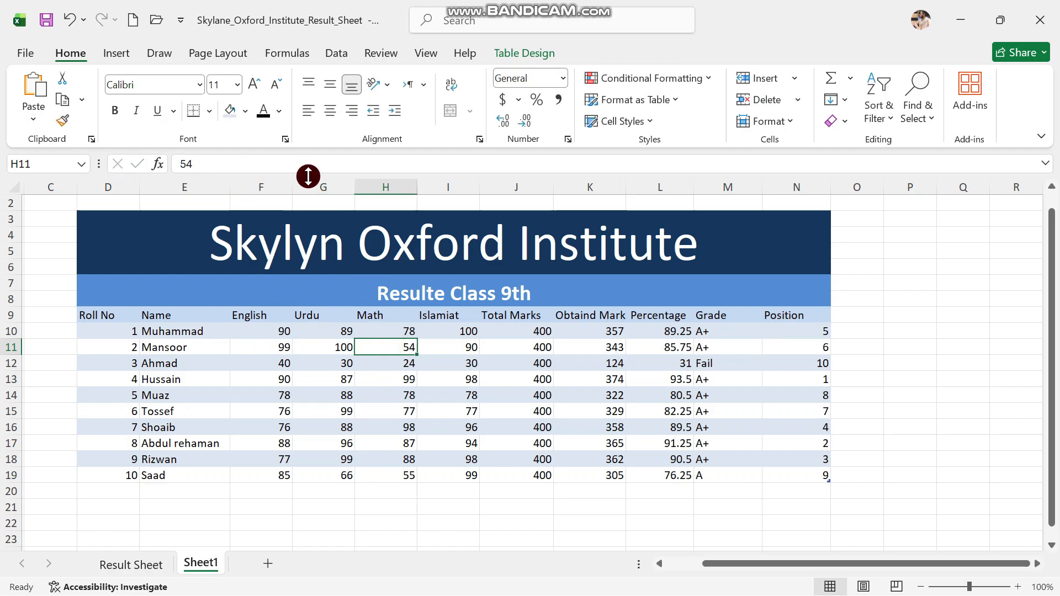
Step: Change the marks of the student with roll number 2 to 100 in Math and 100 in Islamiat
left_click(308, 169)
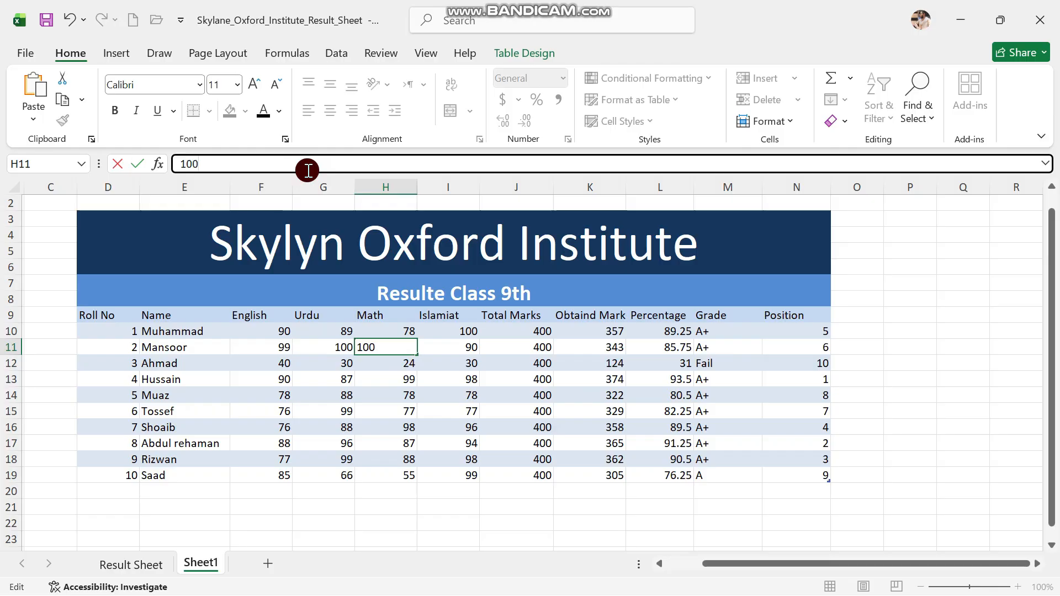
type("100")
left_click(448, 348)
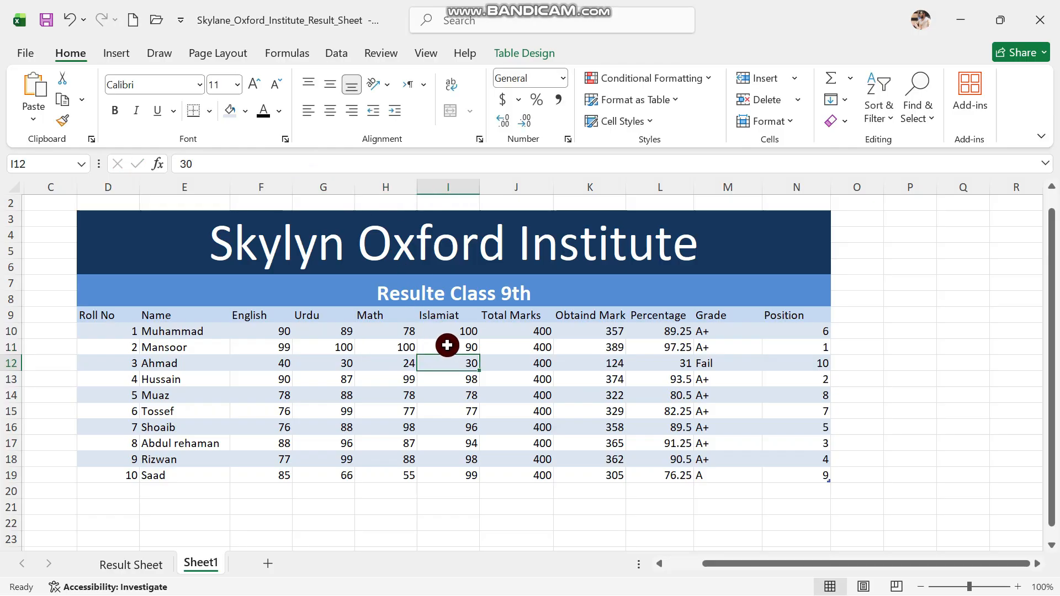
left_click(379, 164)
key("BackSpace")
key("BackSpace")
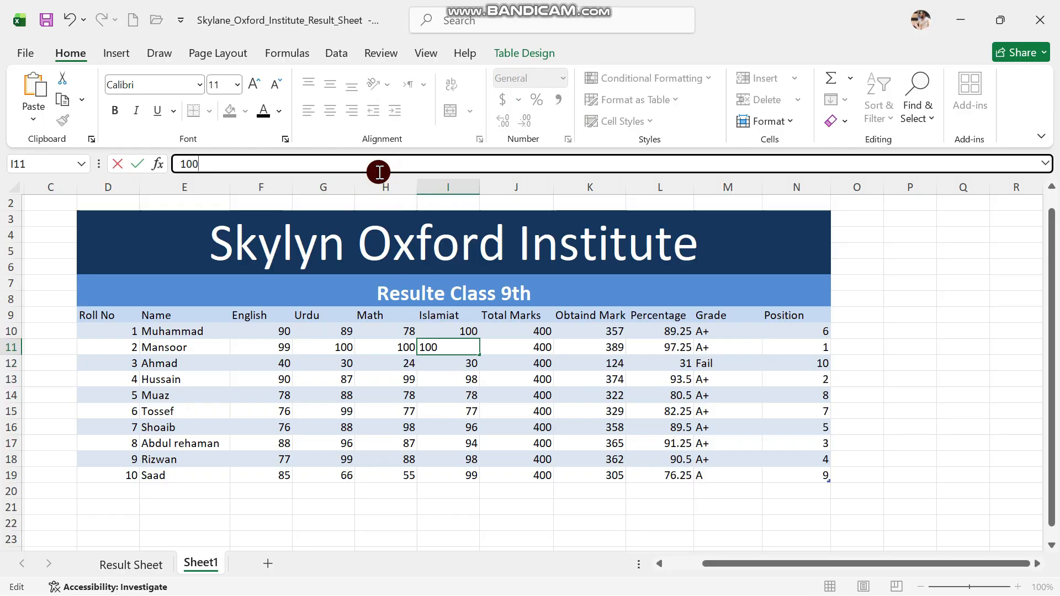
key("Return")
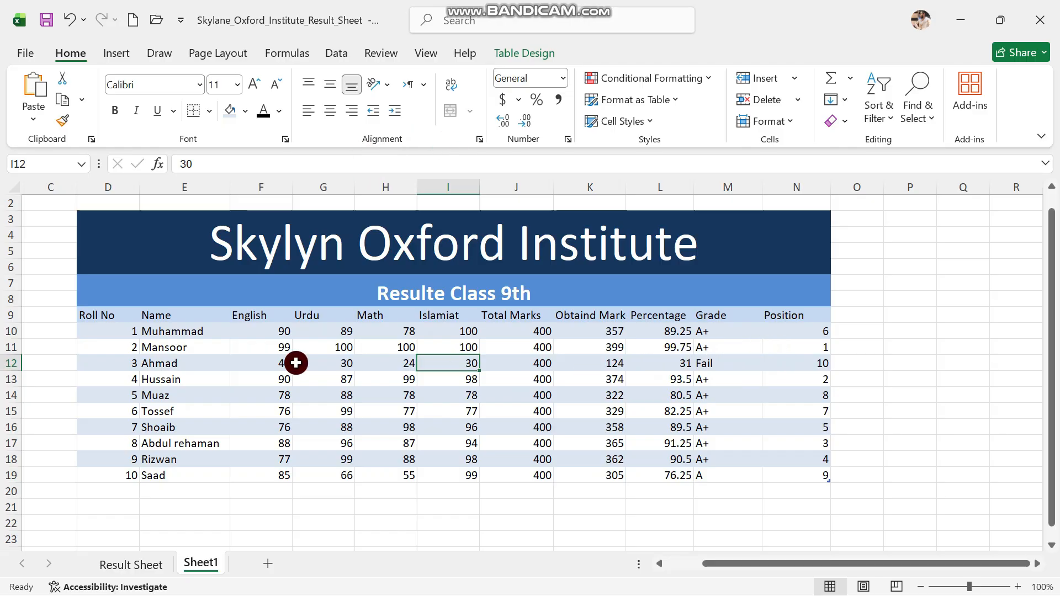
Step: Change the marks of the student with roll number 3 to 70 in Islamiat and 55 in Math
left_click(798, 381)
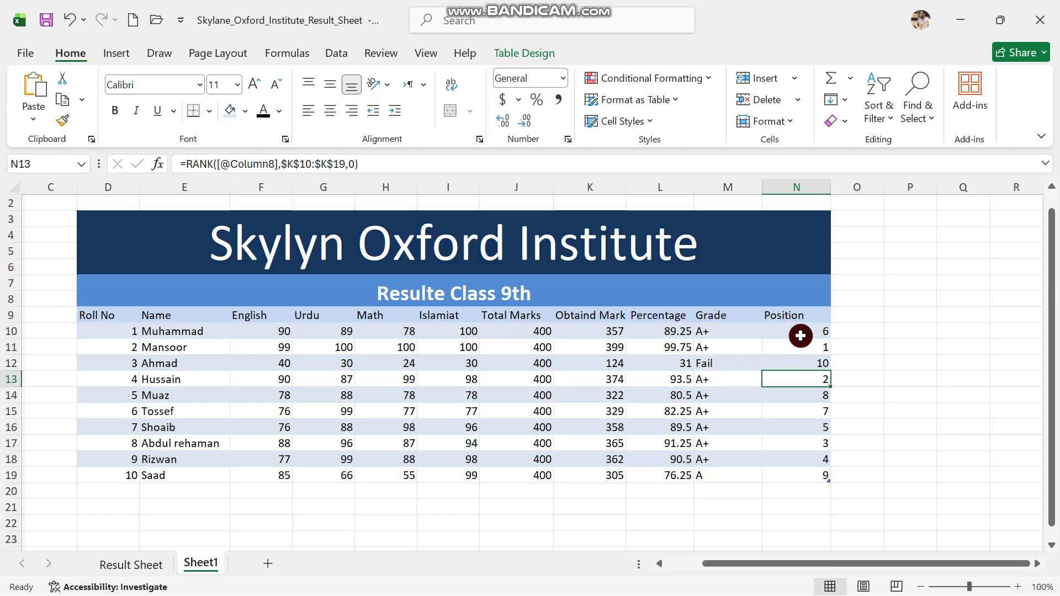
left_click(677, 368)
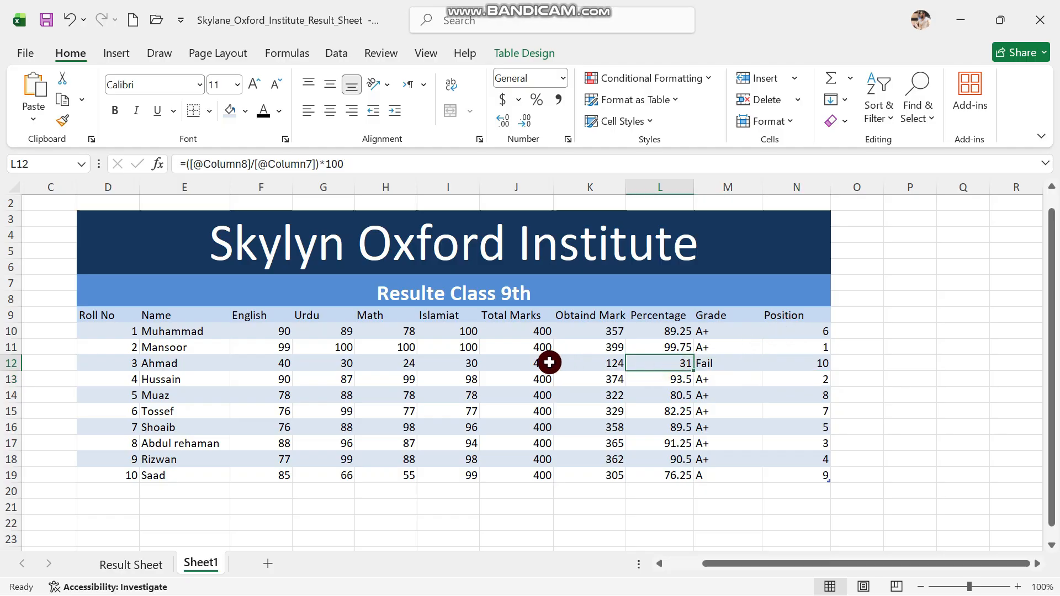
left_click(450, 362)
left_click(442, 170)
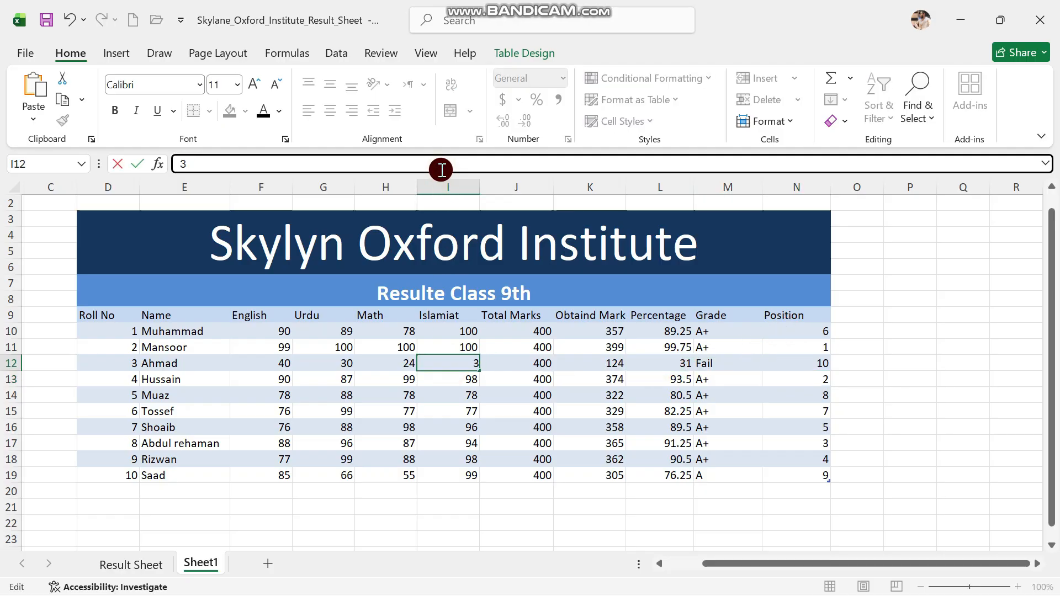
type("70")
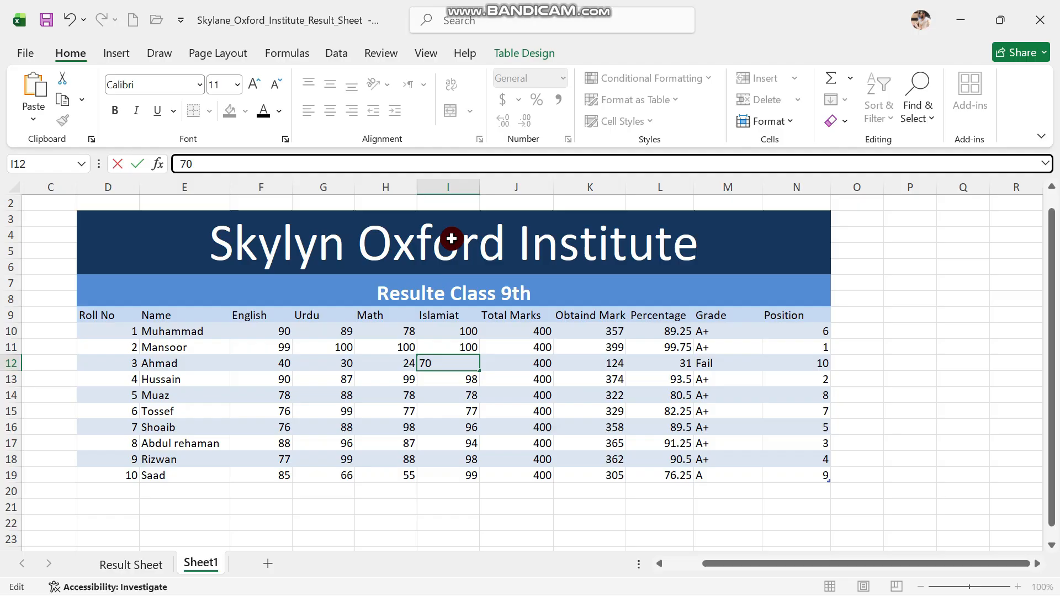
left_click(407, 361)
left_click(395, 170)
key("BackSpace")
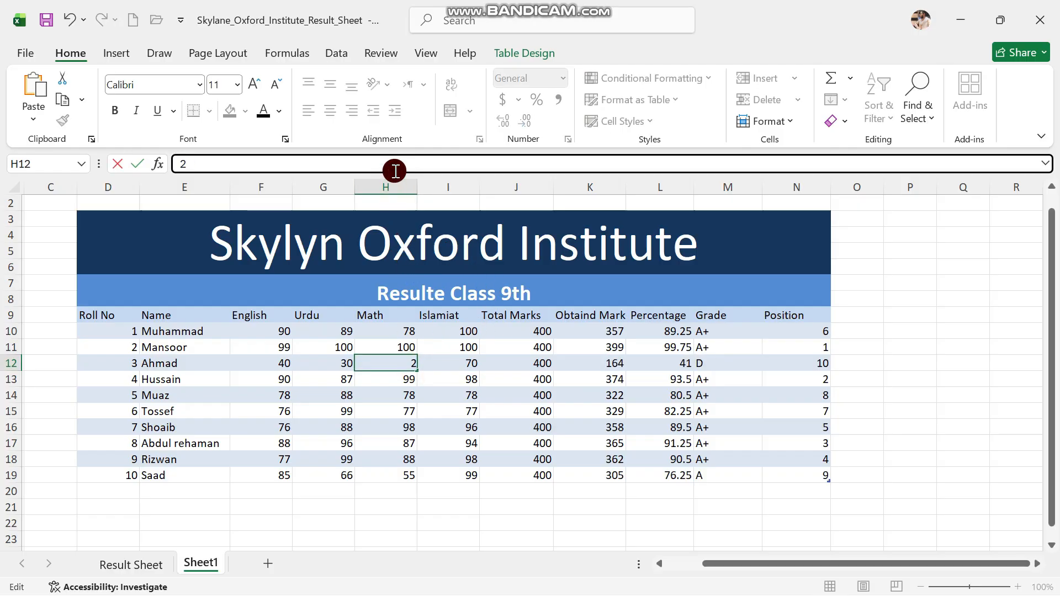
type("55")
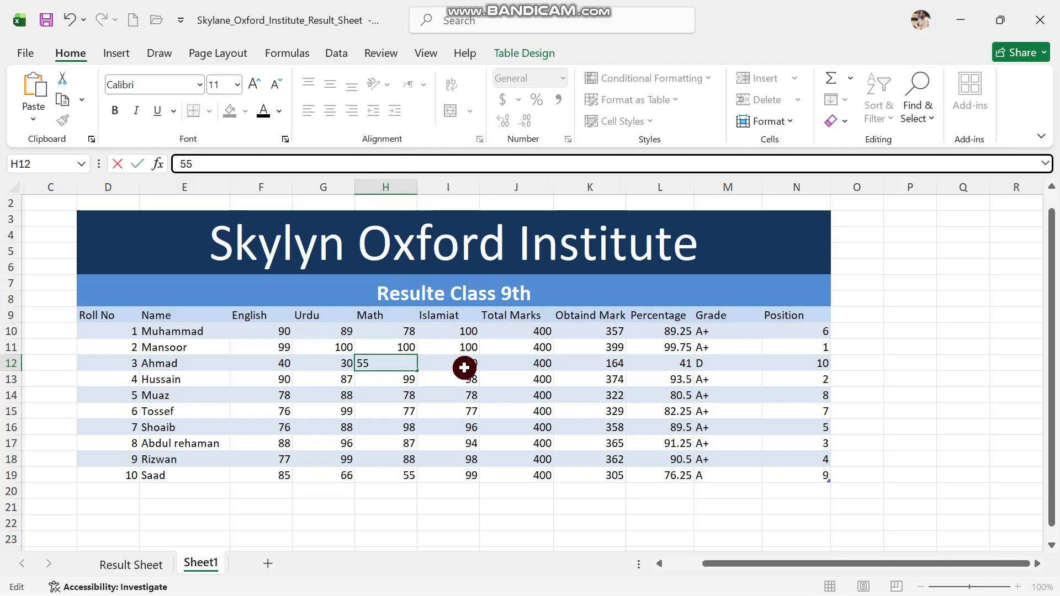
left_click(453, 393)
Step: Change the marks of the student with roll number 3 to 98 in Urdu and 100 in English
left_click(335, 364)
left_click(350, 166)
key("BackSpace")
key("BackSpace")
type("98")
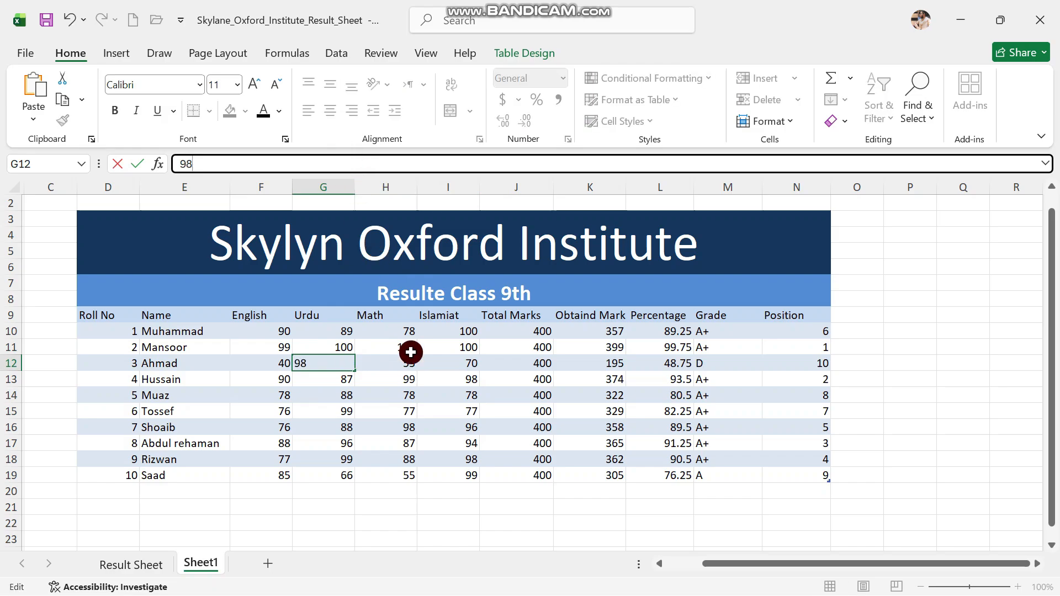
left_click(419, 396)
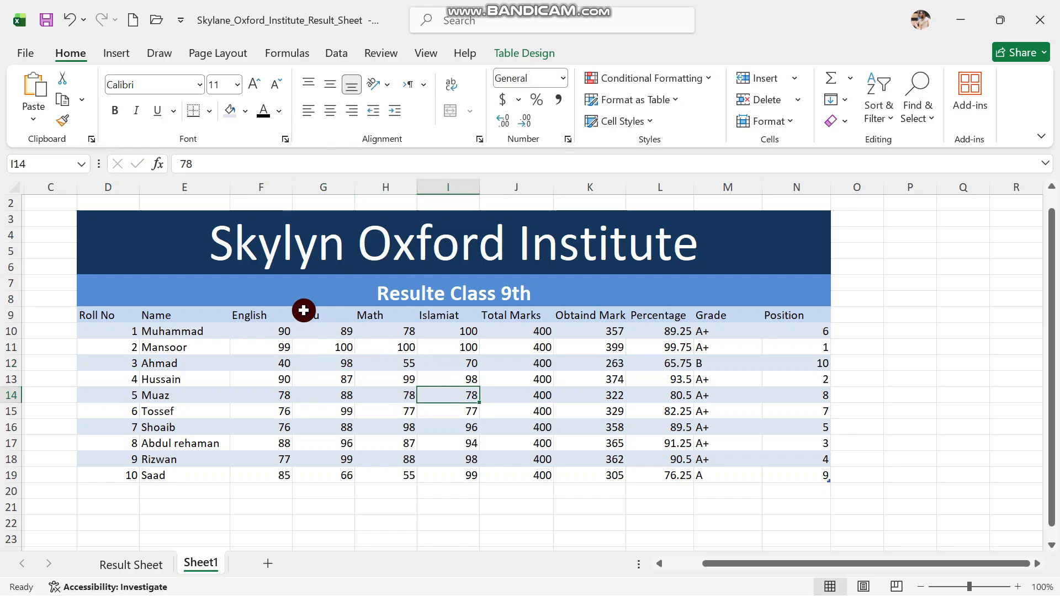
left_click(278, 368)
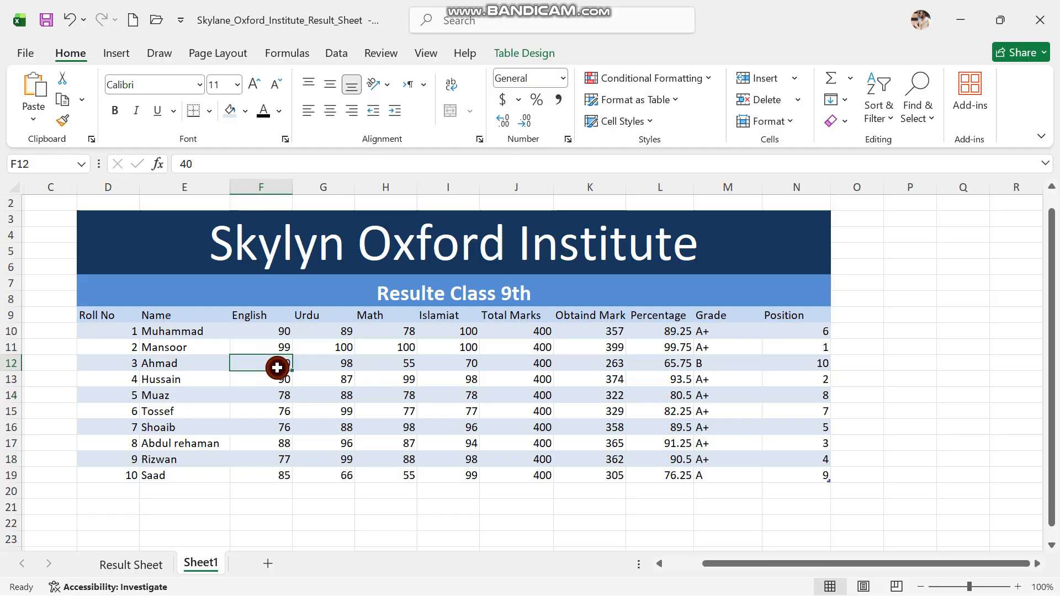
left_click(307, 158)
type("100")
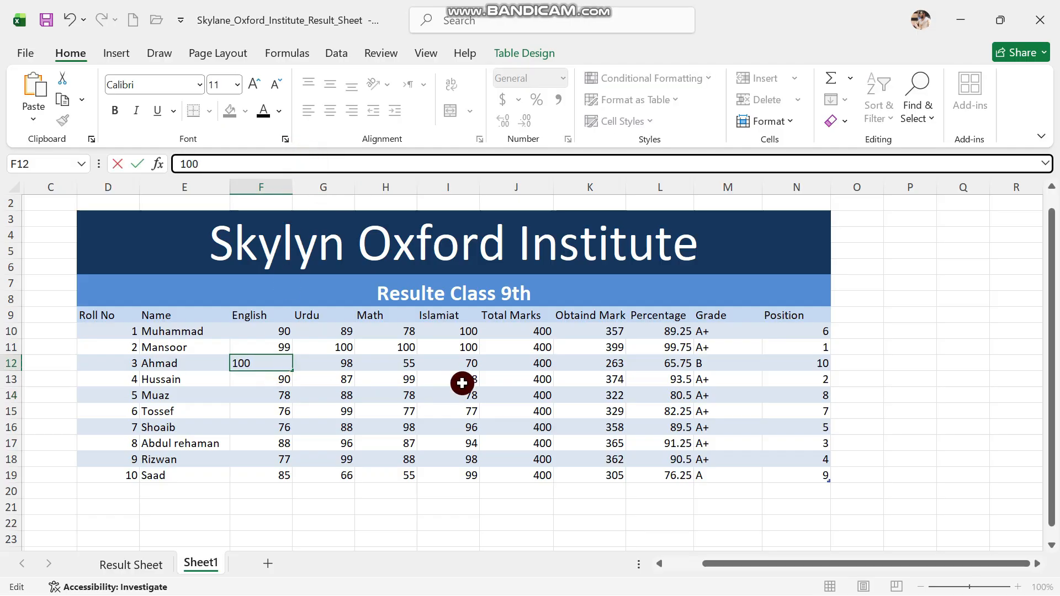
left_click(440, 422)
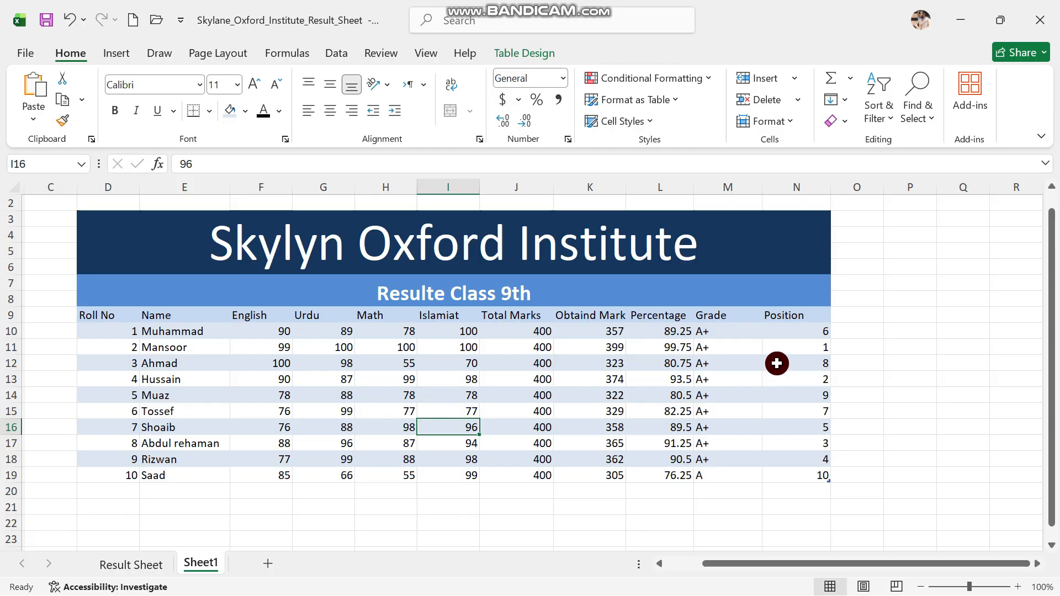
Step: Check the position and grade of the student with roll number 10 against the rest of the result table
left_click(790, 476)
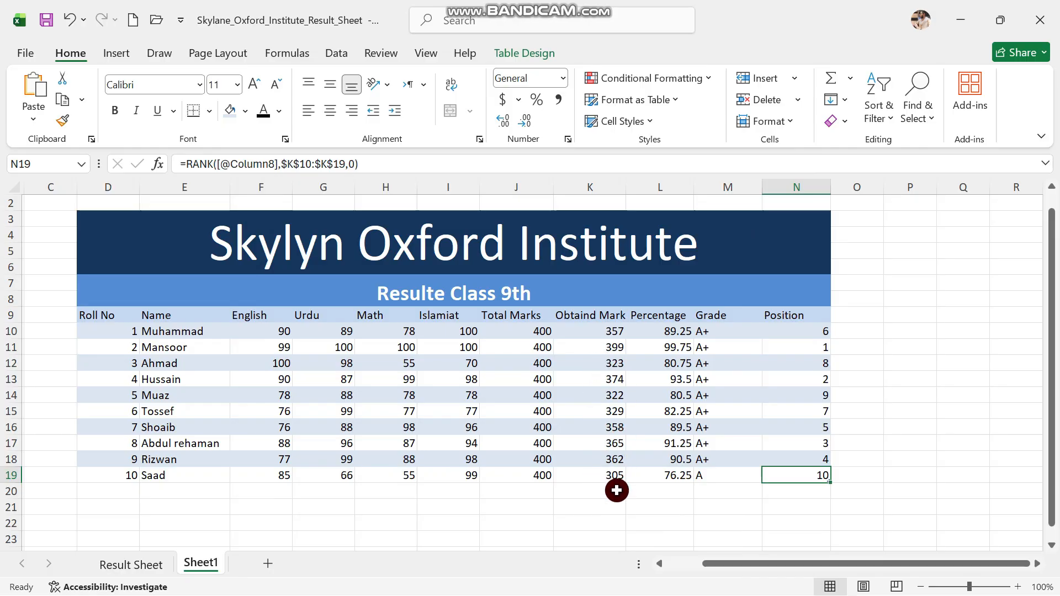
left_click(720, 476)
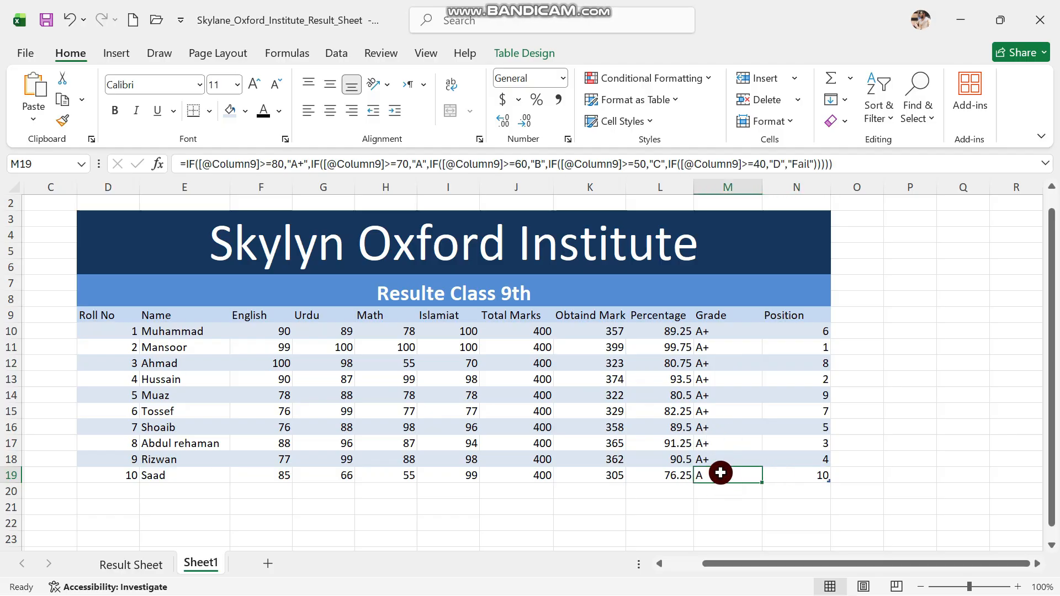
left_click(897, 380)
left_click_drag(802, 563, 759, 563)
left_click(223, 487)
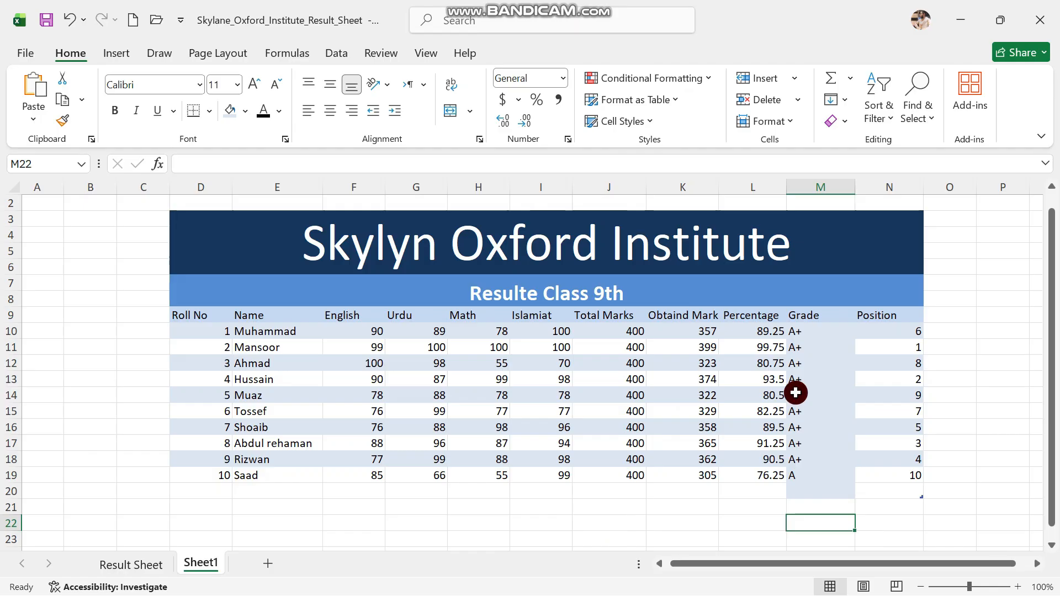
Step: Review the formulas for obtained marks, percentage, grade and position in row 10
left_click(680, 334)
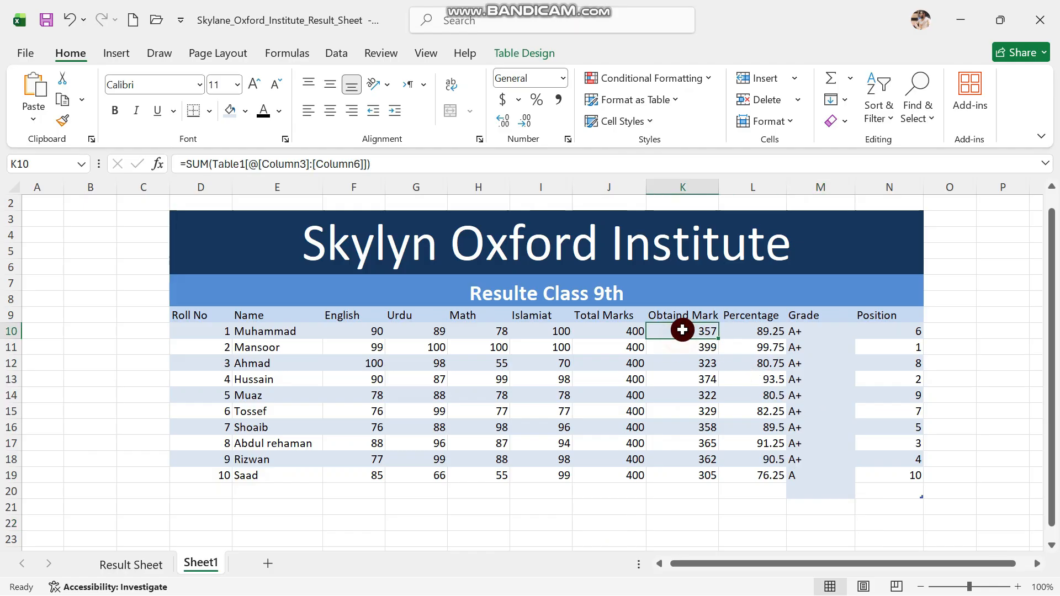
left_click_drag(175, 165, 504, 166)
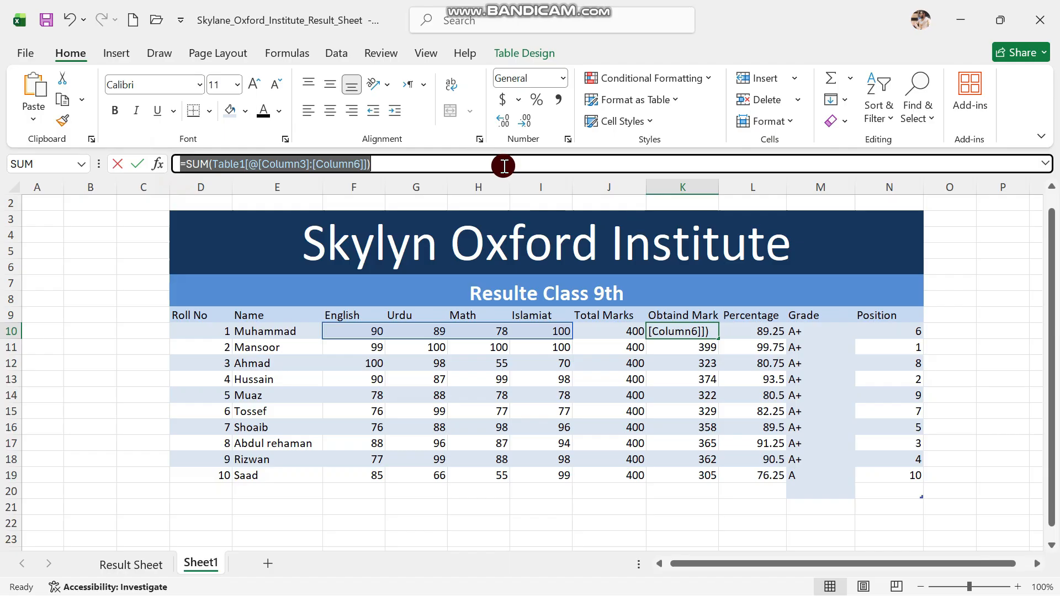
left_click(762, 329)
left_click(446, 157)
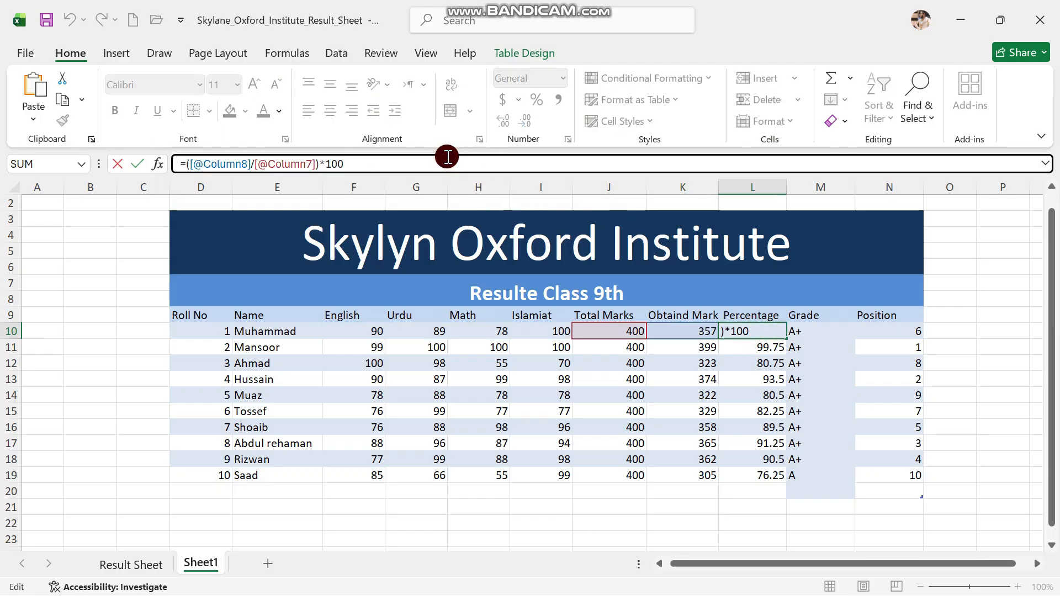
left_click(796, 333)
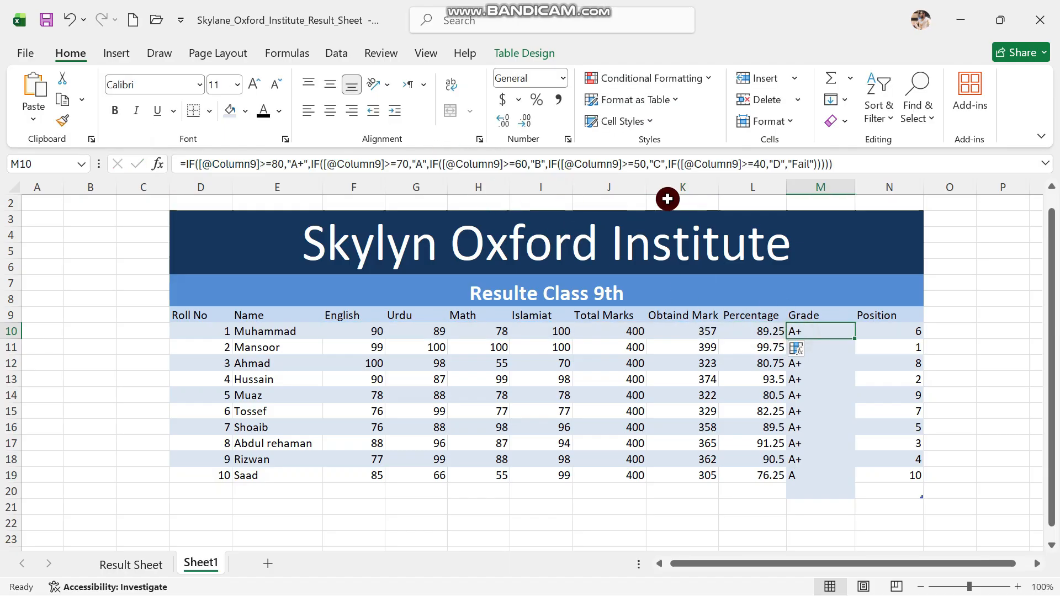
left_click(881, 336)
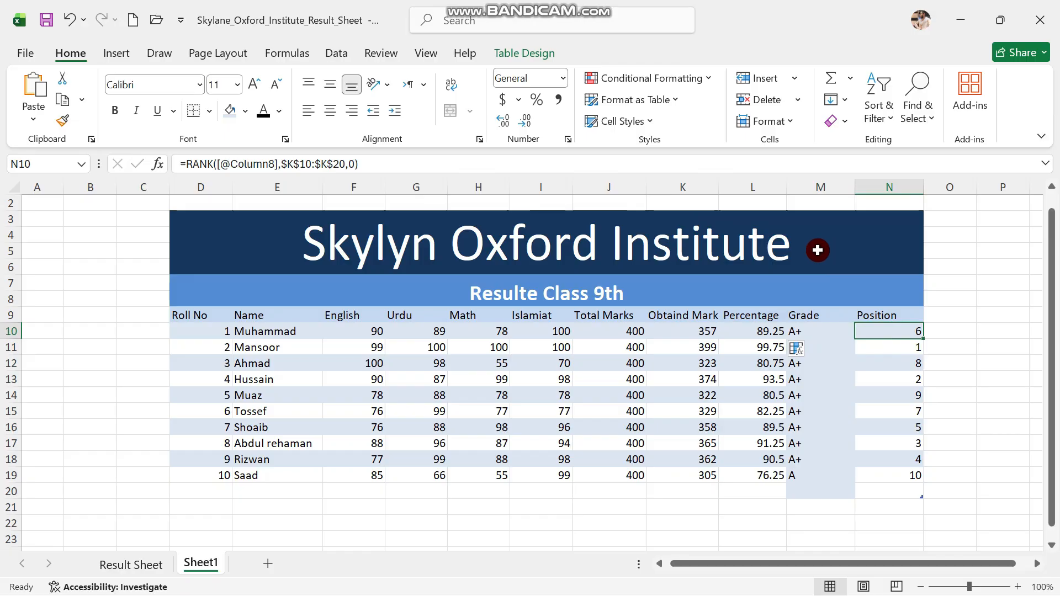
left_click(481, 497)
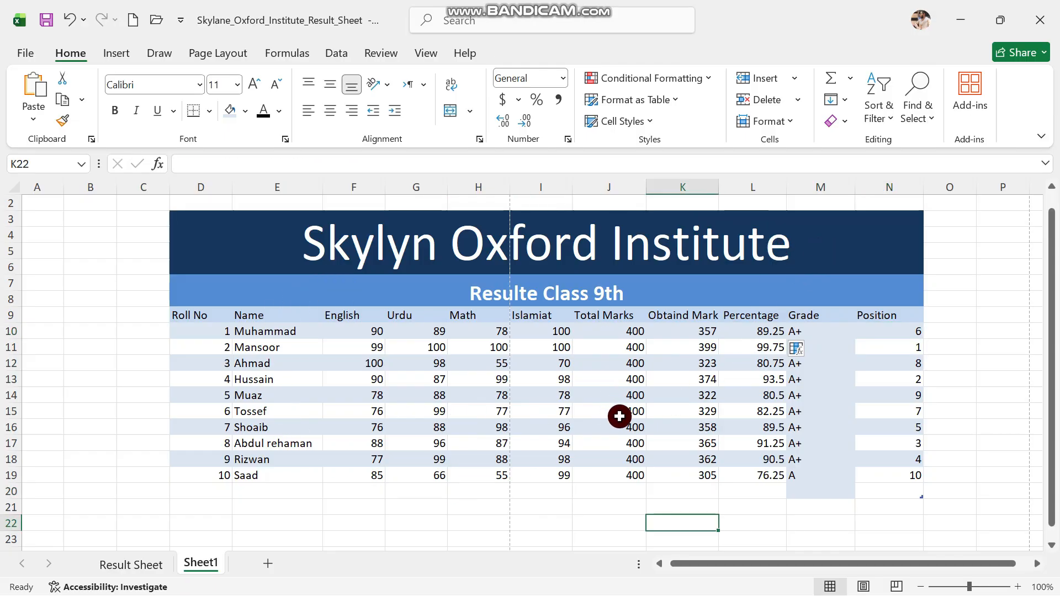
left_click(582, 488)
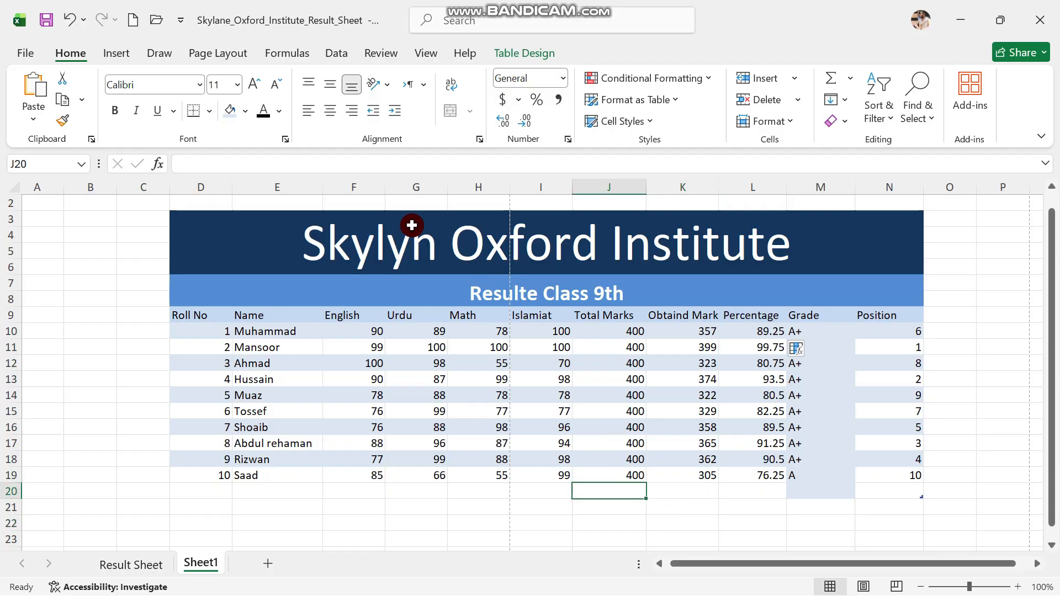
left_click(449, 506)
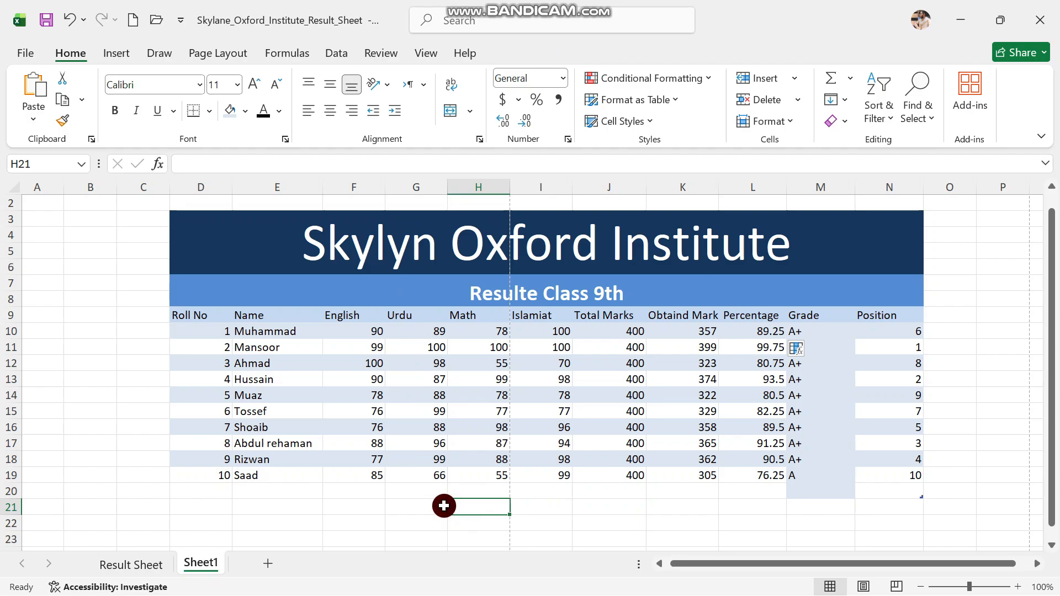